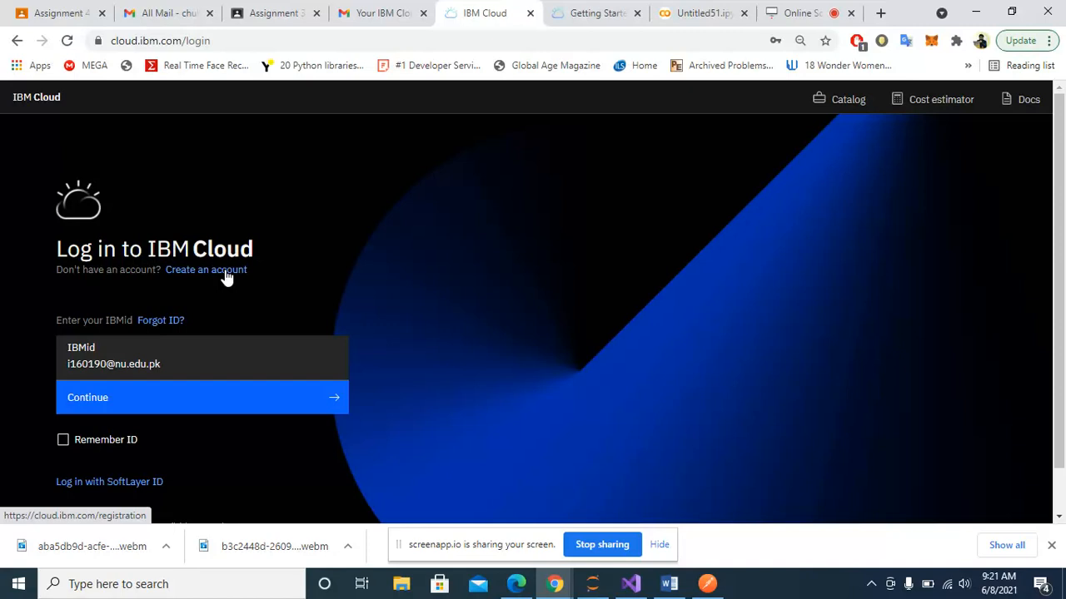
Continue with the IBMid and log in with the account password to reach the Dashboard
{"action": "left_click", "coordinate": [179, 407]}
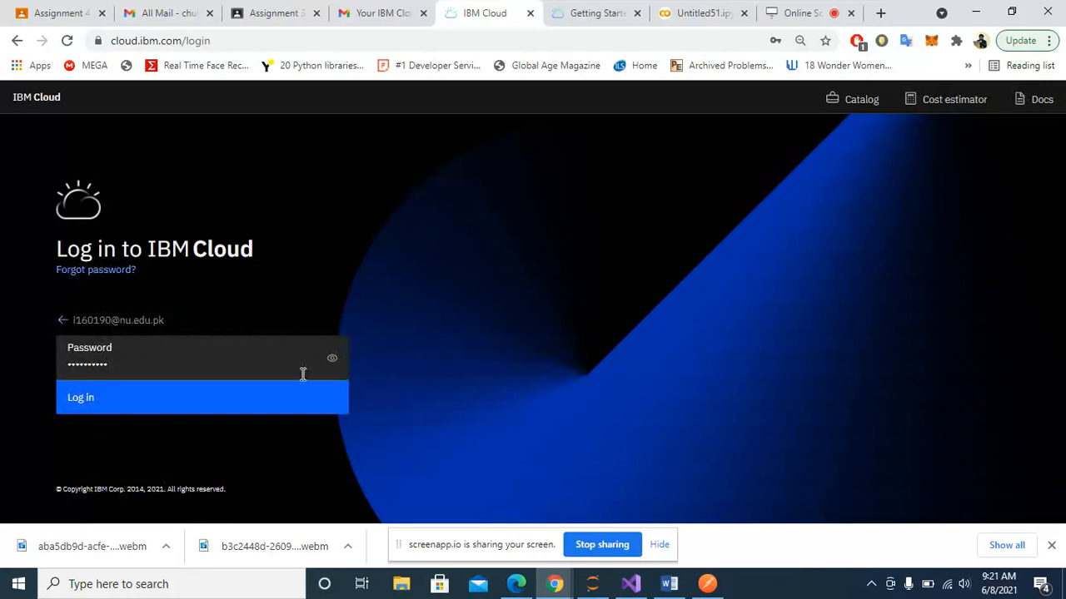
{"action": "left_click", "coordinate": [223, 412]}
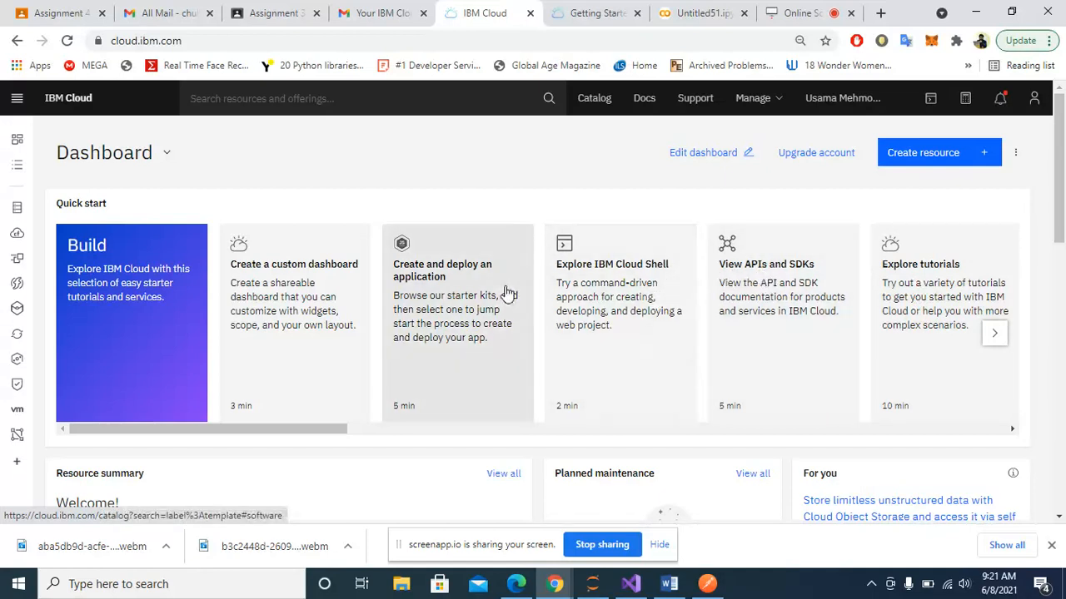
Open the Resource list from the navigation menu and confirm every category shows zero
{"action": "left_click", "coordinate": [16, 98]}
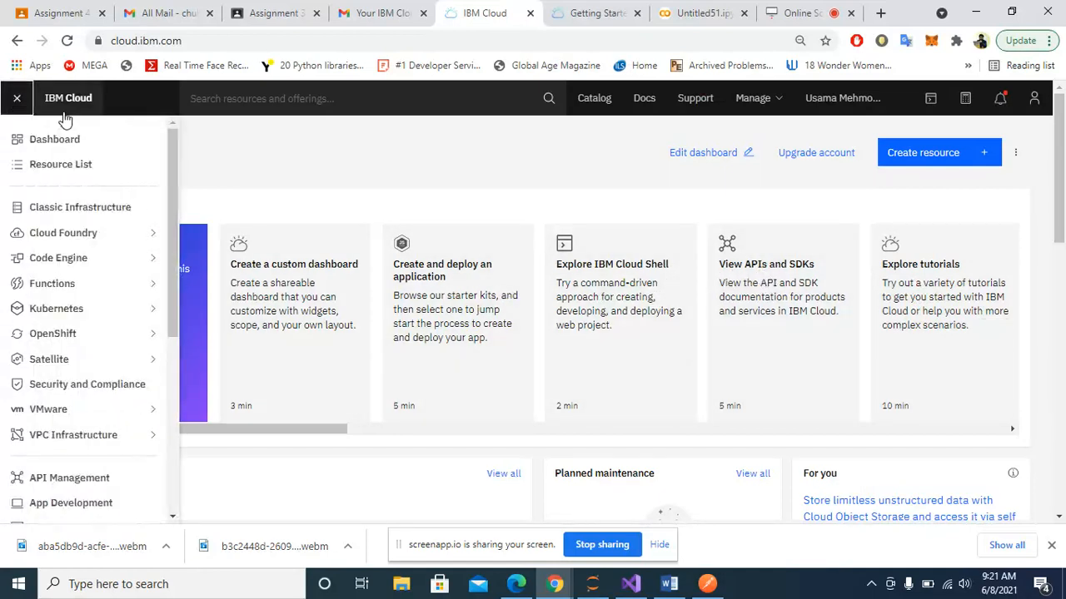
{"action": "mouse_move", "coordinate": [104, 334]}
{"action": "scroll", "coordinate": [104, 336], "scroll_direction": "down", "scroll_amount": 1}
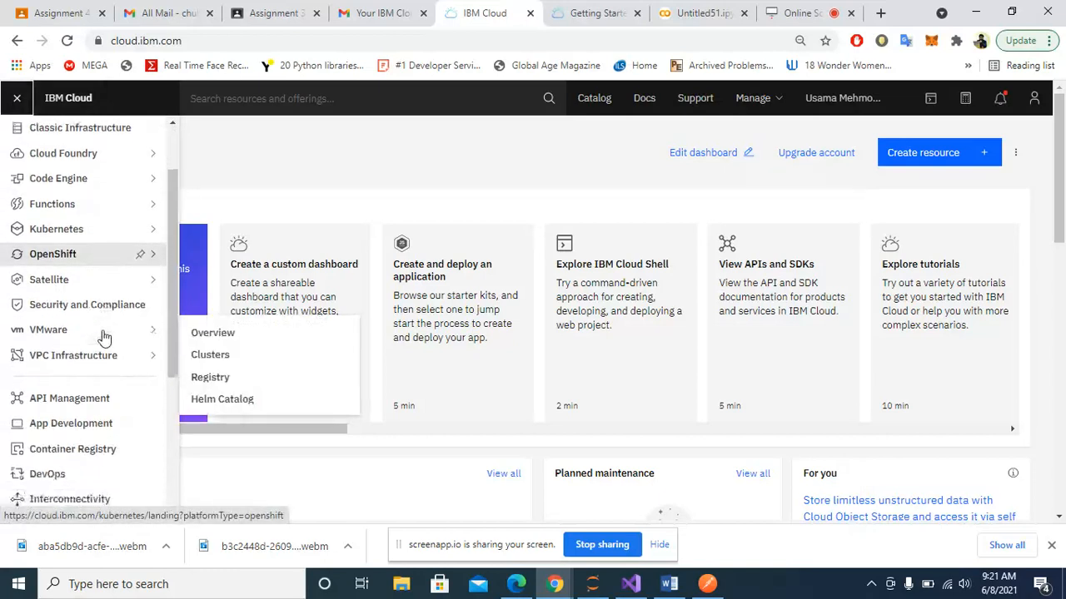
{"action": "scroll", "coordinate": [104, 336], "scroll_direction": "down", "scroll_amount": 2}
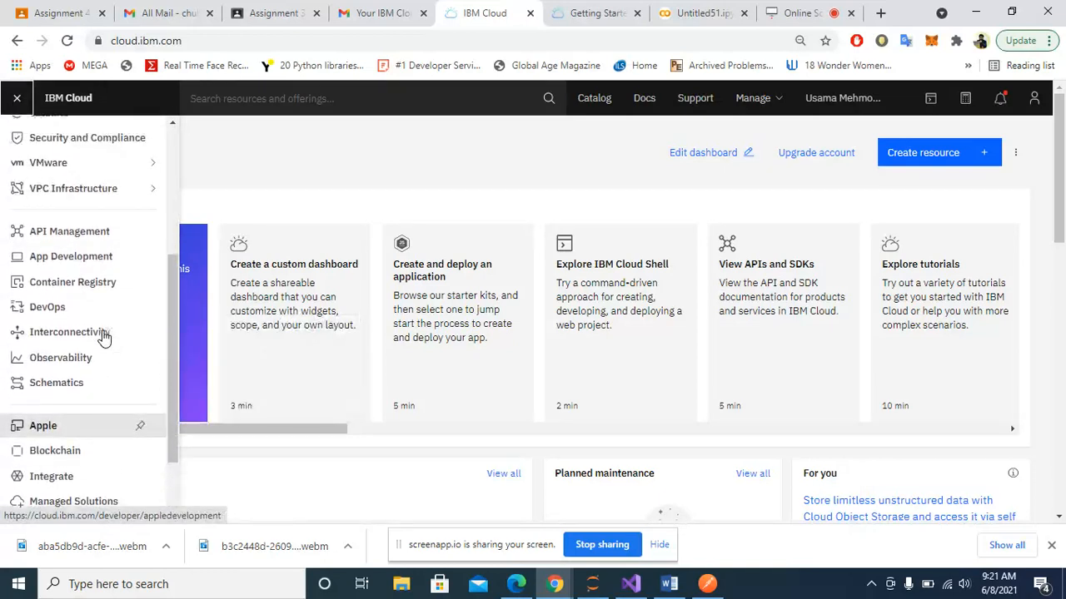
{"action": "scroll", "coordinate": [104, 337], "scroll_direction": "up", "scroll_amount": 3}
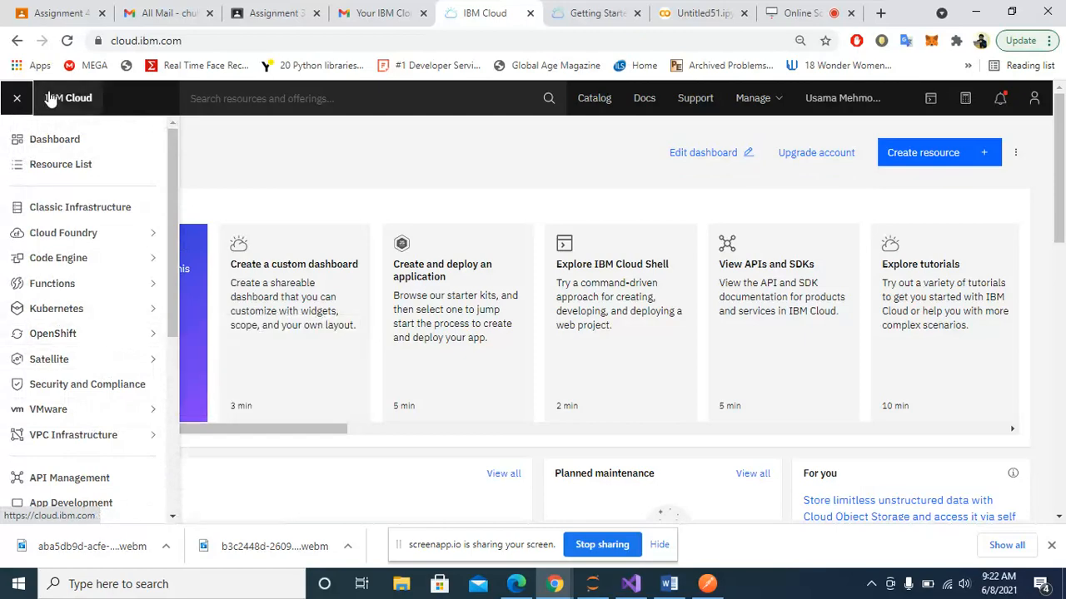
{"action": "left_click", "coordinate": [58, 182]}
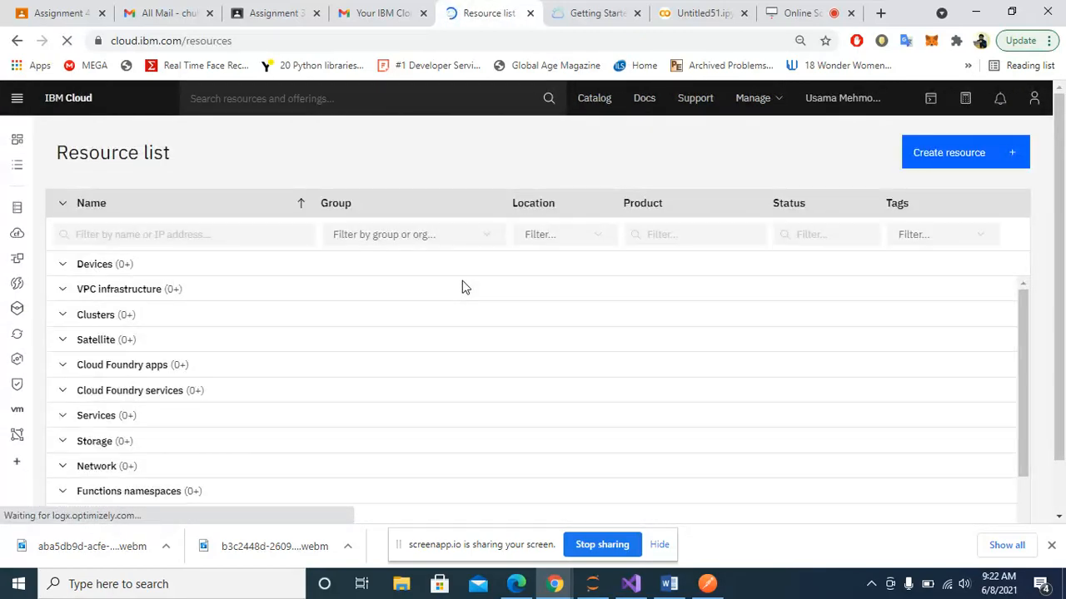
{"action": "scroll", "coordinate": [177, 334], "scroll_direction": "down", "scroll_amount": 2}
{"action": "scroll", "coordinate": [177, 335], "scroll_direction": "up", "scroll_amount": 2}
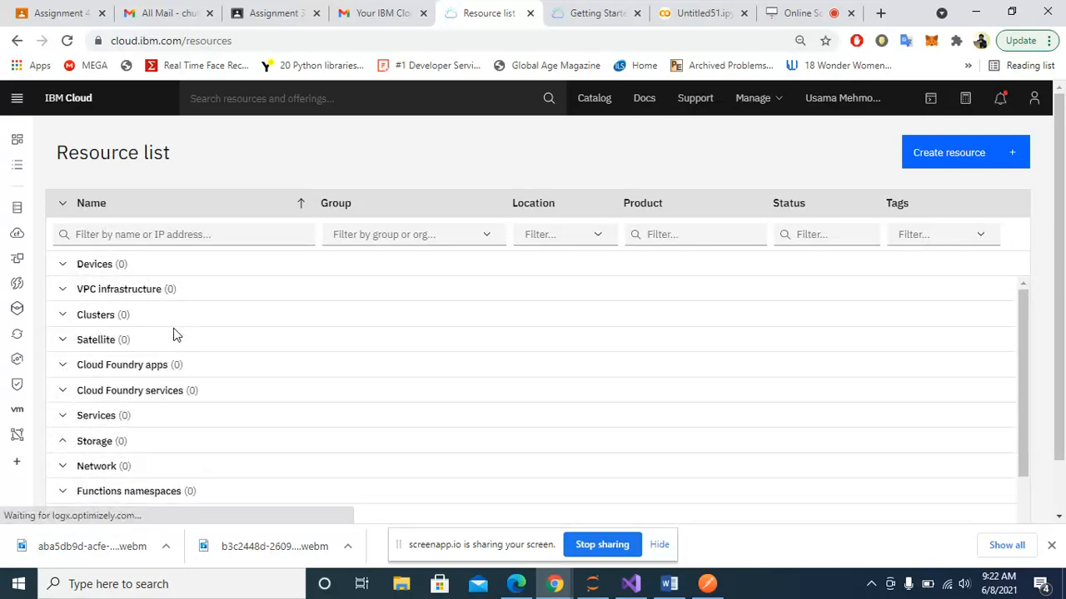
Browse all services in the catalog from the navigation menu
{"action": "left_click", "coordinate": [17, 100]}
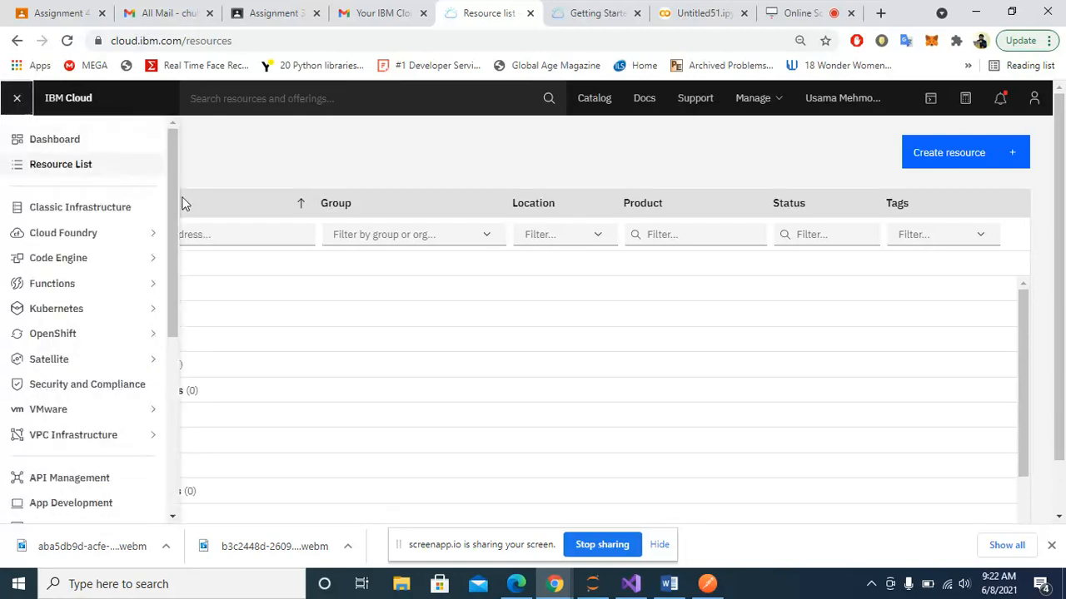
{"action": "left_click_drag", "start_coordinate": [176, 217], "coordinate": [176, 399]}
{"action": "left_click", "coordinate": [100, 461]}
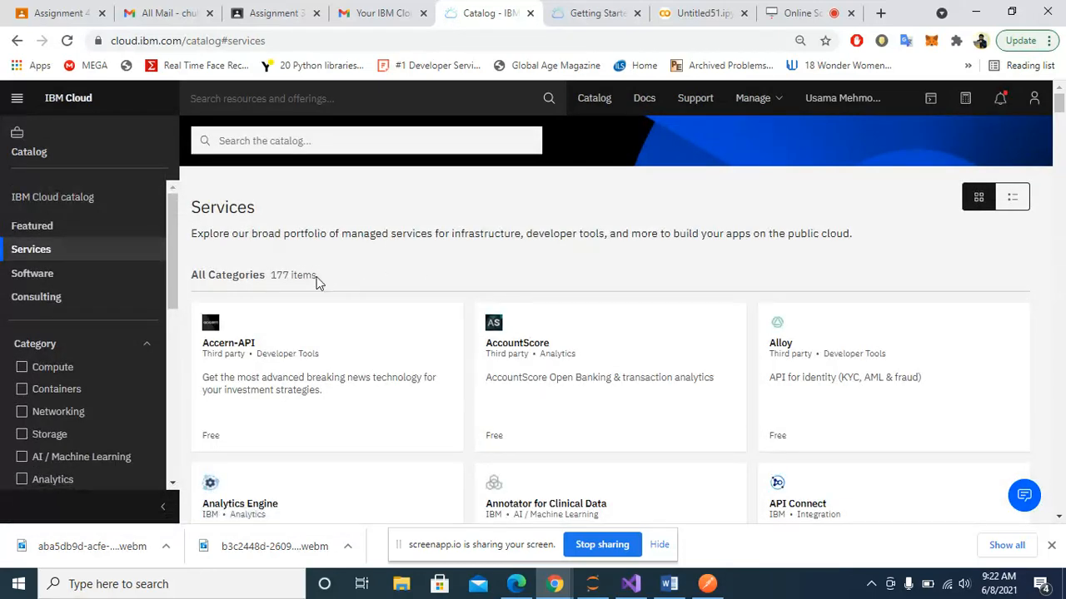
Scroll through the 177-item Services catalog, from Accern-API to Watson Discovery, and back up
{"action": "scroll", "coordinate": [923, 365], "scroll_direction": "down", "scroll_amount": 1}
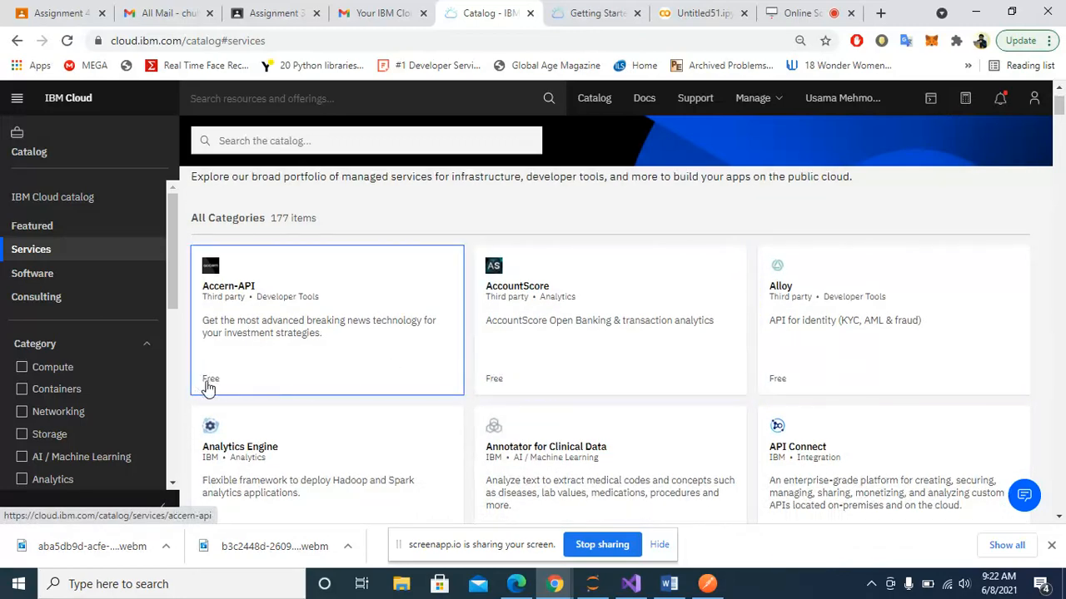
{"action": "scroll", "coordinate": [629, 351], "scroll_direction": "down", "scroll_amount": 3}
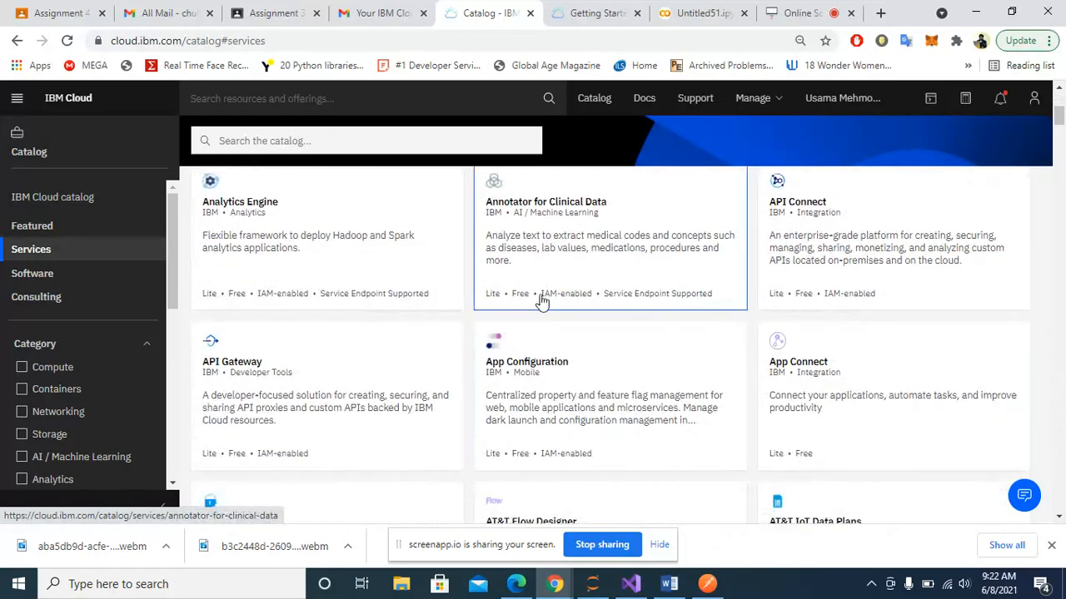
{"action": "scroll", "coordinate": [805, 476], "scroll_direction": "down", "scroll_amount": 2}
{"action": "scroll", "coordinate": [805, 476], "scroll_direction": "down", "scroll_amount": 5}
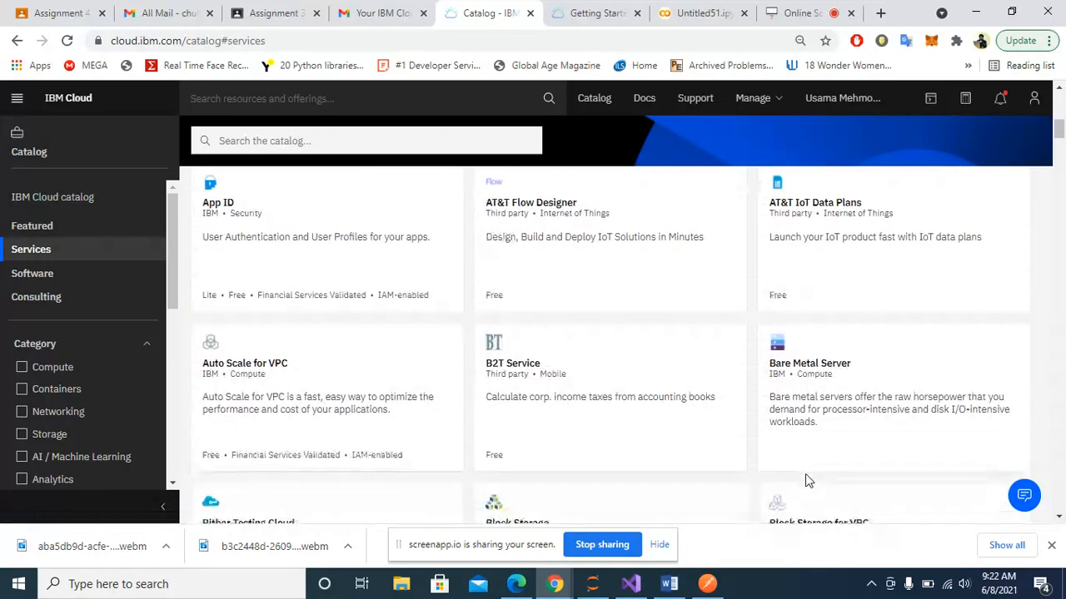
{"action": "scroll", "coordinate": [834, 248], "scroll_direction": "up", "scroll_amount": 1}
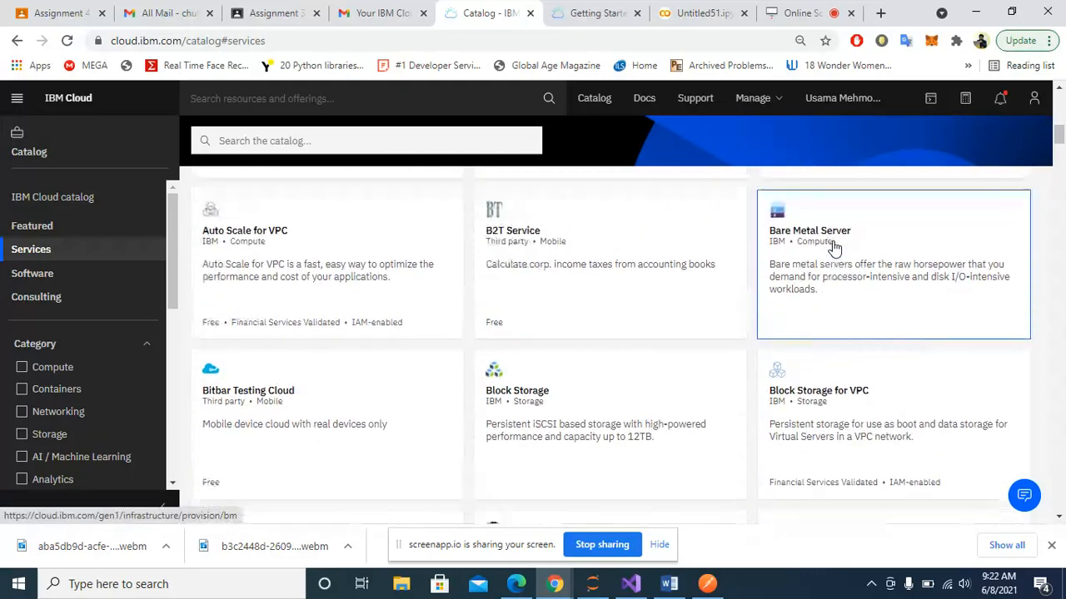
{"action": "scroll", "coordinate": [869, 313], "scroll_direction": "down", "scroll_amount": 7}
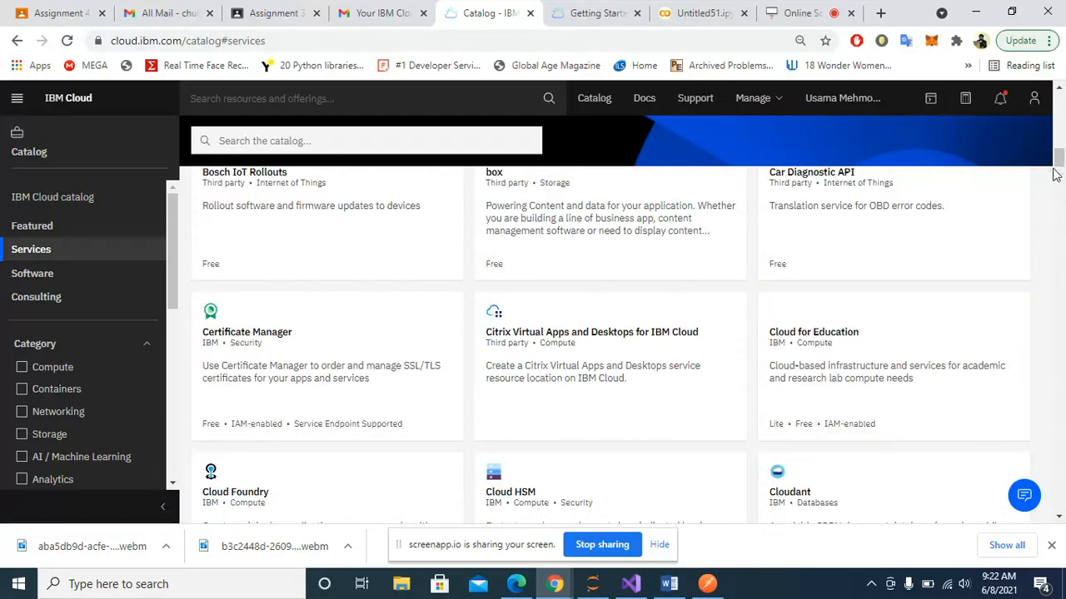
{"action": "left_click_drag", "start_coordinate": [1057, 171], "coordinate": [1032, 108]}
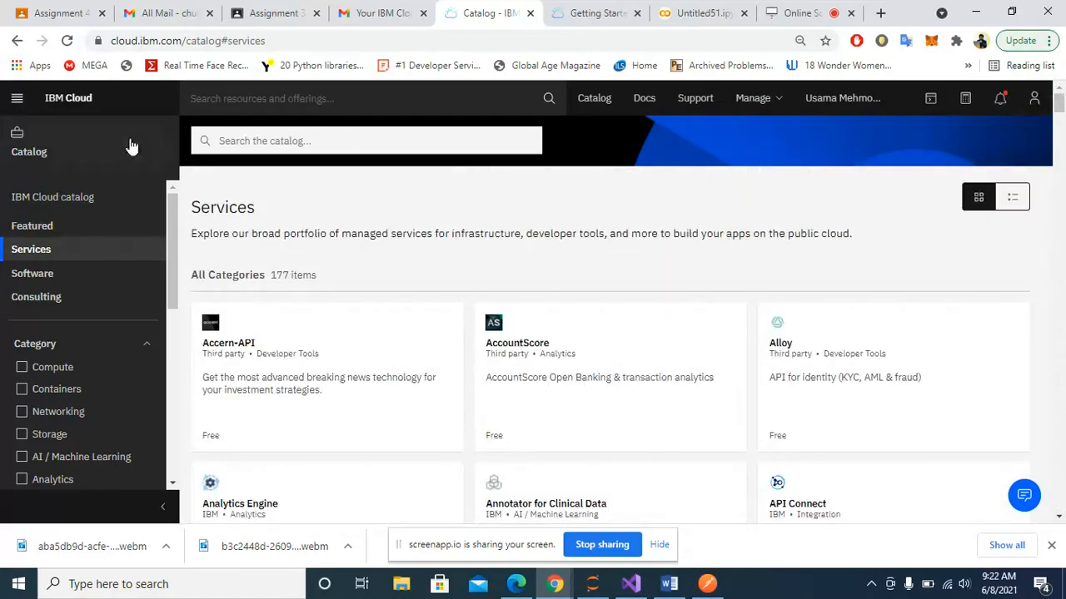
Search the catalog for 'Object' and open the Object Storage service with the Lite plan
{"action": "left_click", "coordinate": [306, 102]}
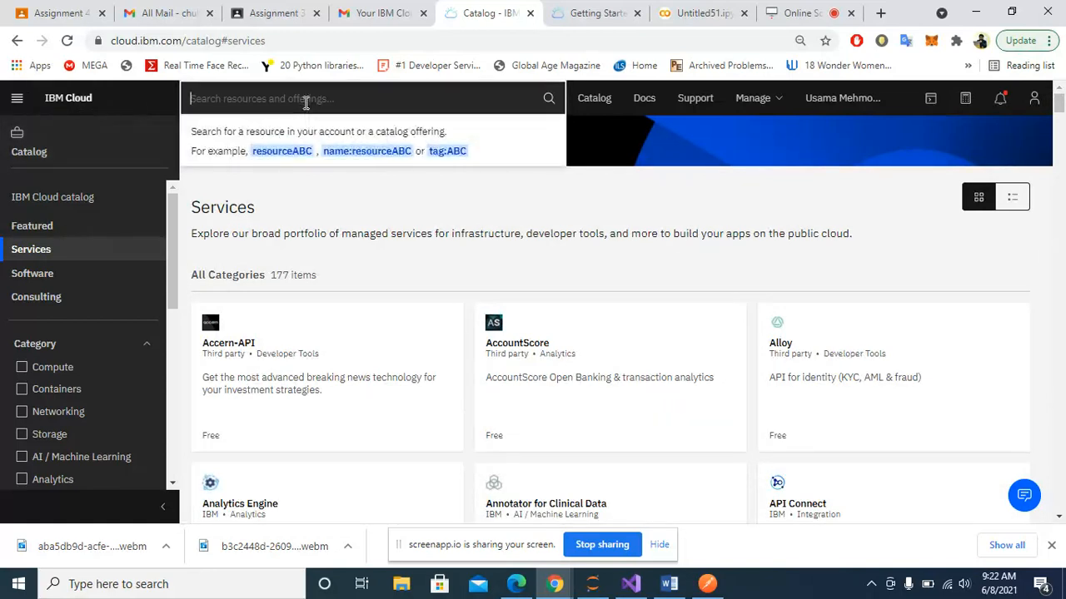
{"action": "type", "text": "Cl"}
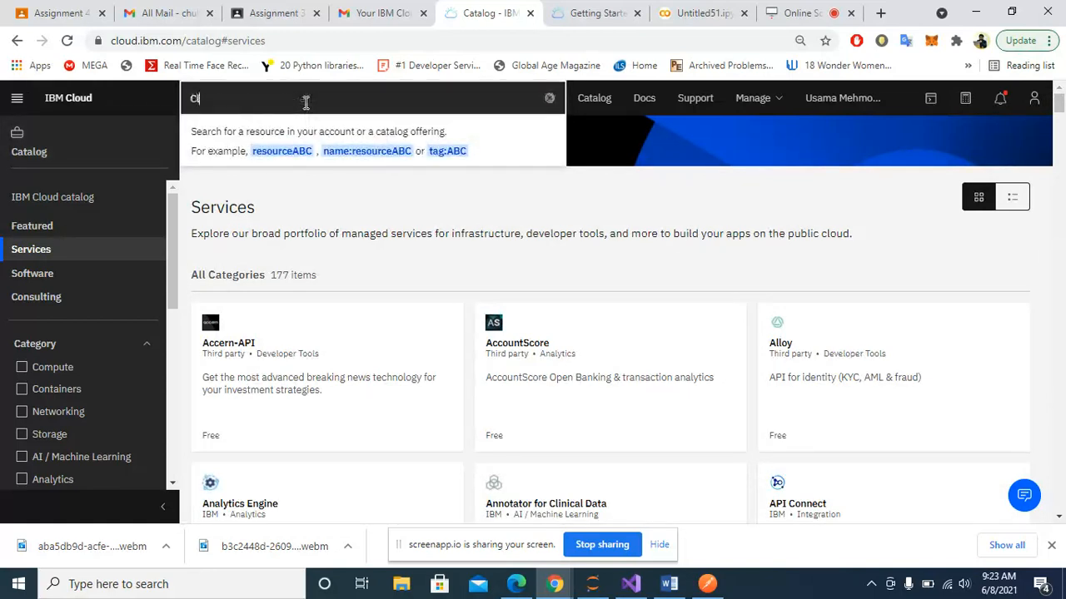
{"action": "type", "text": "oud s"}
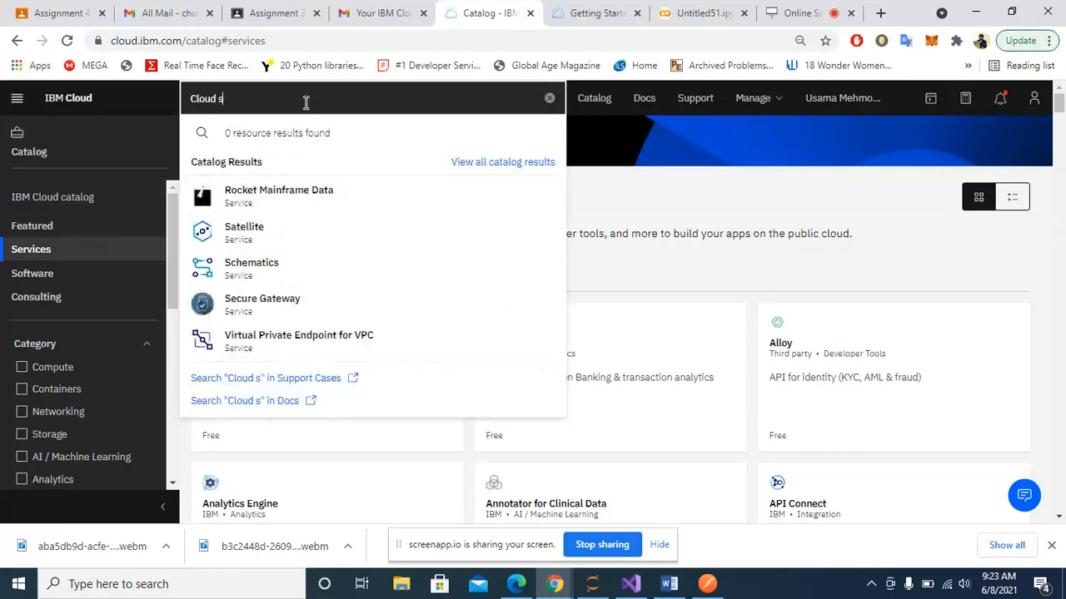
{"action": "key", "text": "BackSpace"}
{"action": "key", "text": "BackSpace"}
{"action": "key", "text": "BackSpace"}
{"action": "key", "text": "BackSpace"}
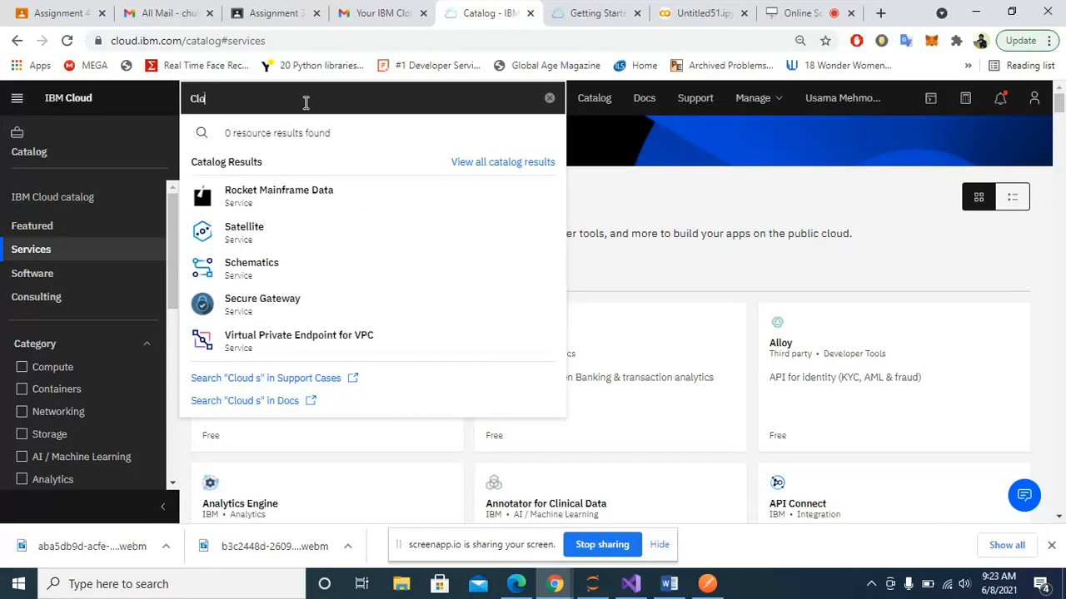
{"action": "key", "text": "BackSpace"}
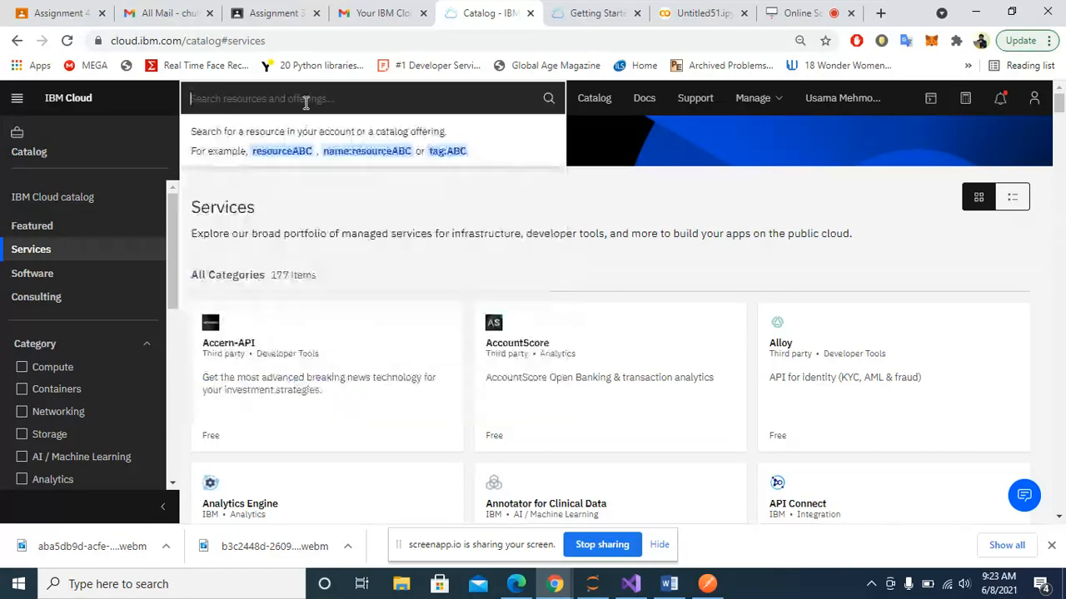
{"action": "left_click", "coordinate": [296, 13]}
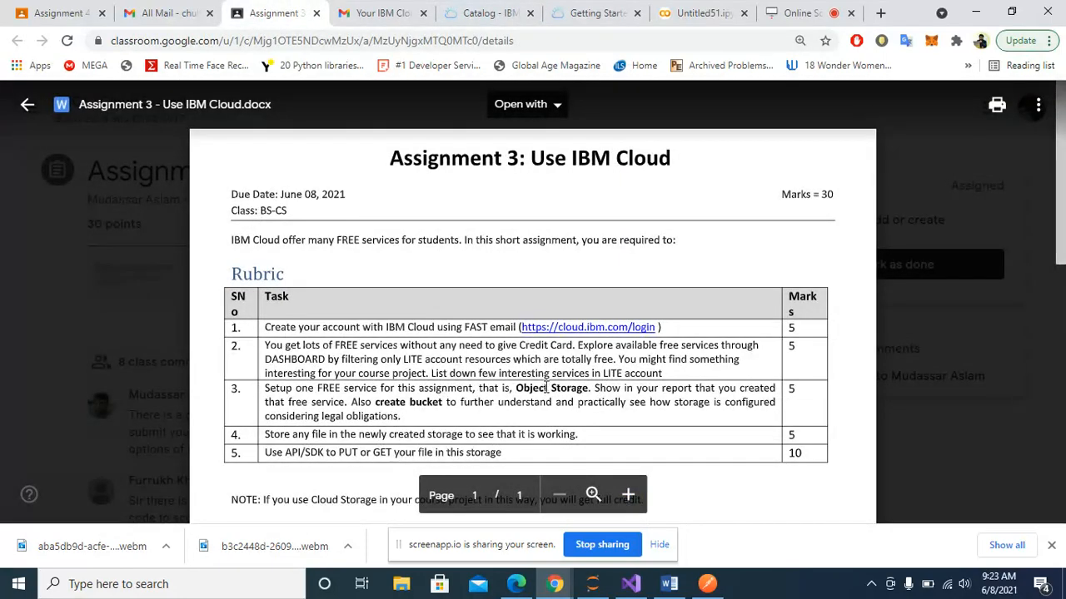
{"action": "left_click", "coordinate": [493, 12]}
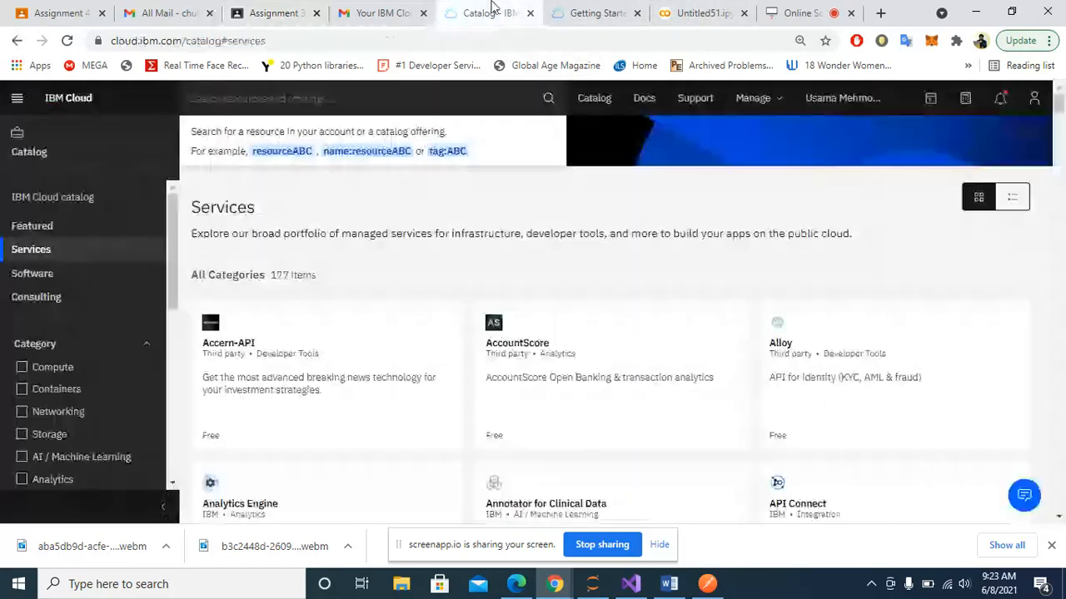
{"action": "type", "text": "Object"}
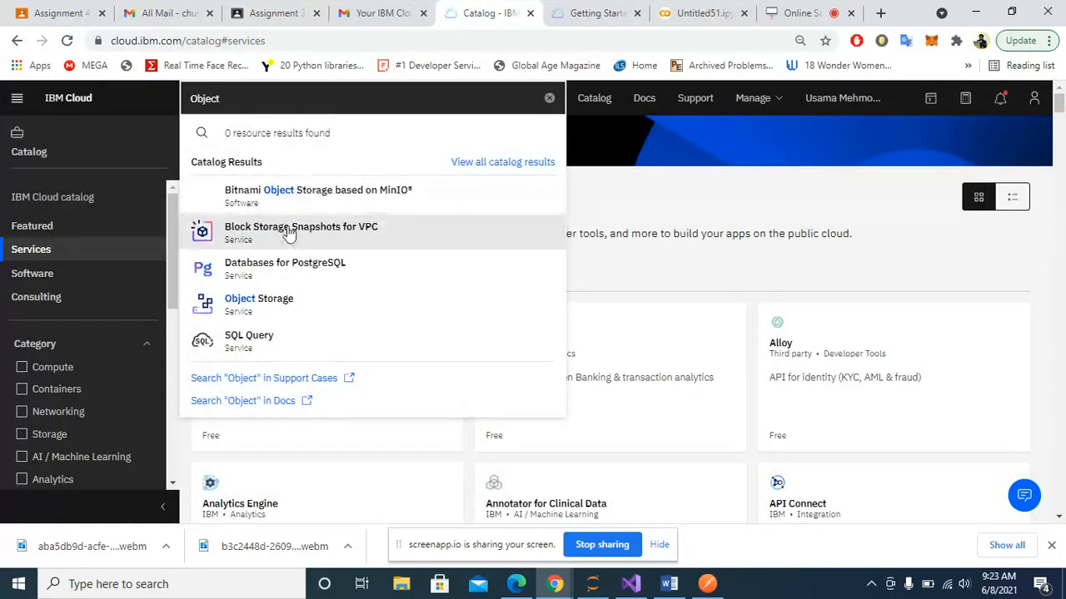
{"action": "left_click", "coordinate": [263, 310]}
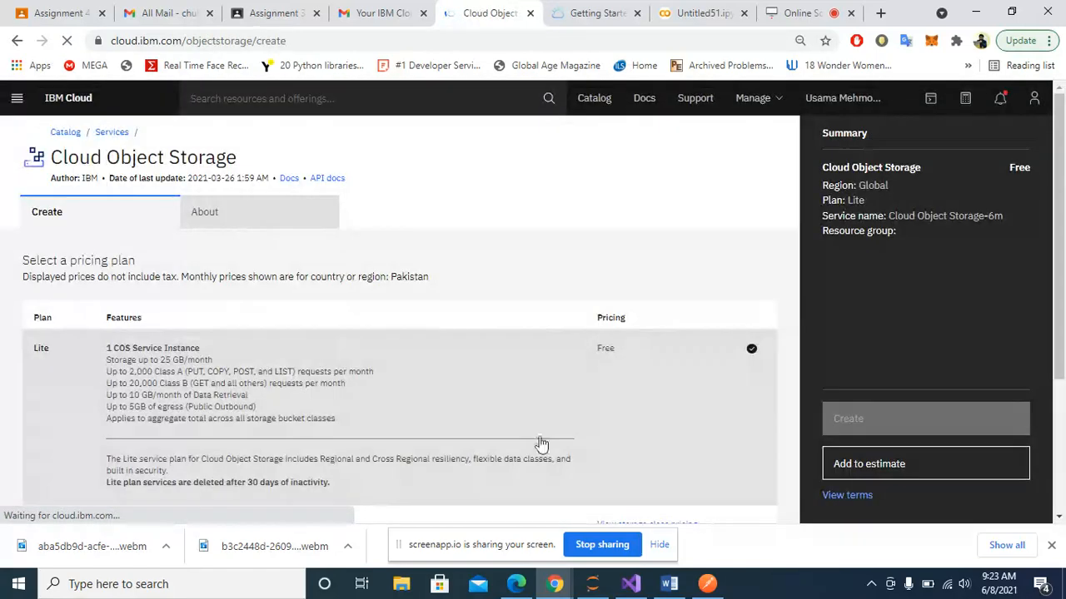
Replace the default Cloud Object Storage service name with Fast-Nuces-Data
{"action": "left_click", "coordinate": [660, 544]}
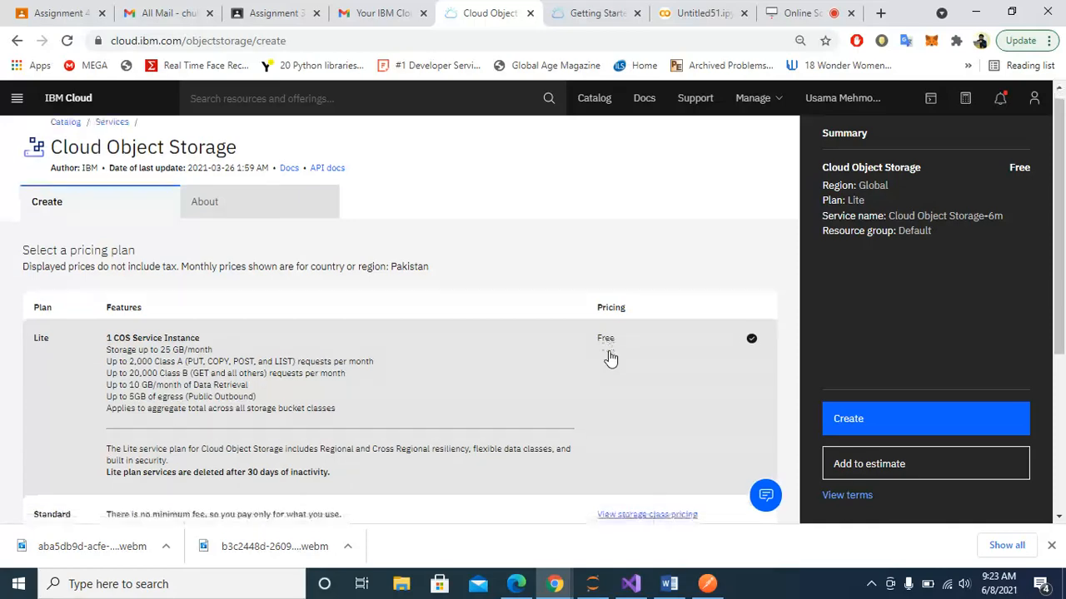
{"action": "scroll", "coordinate": [611, 357], "scroll_direction": "down", "scroll_amount": 2}
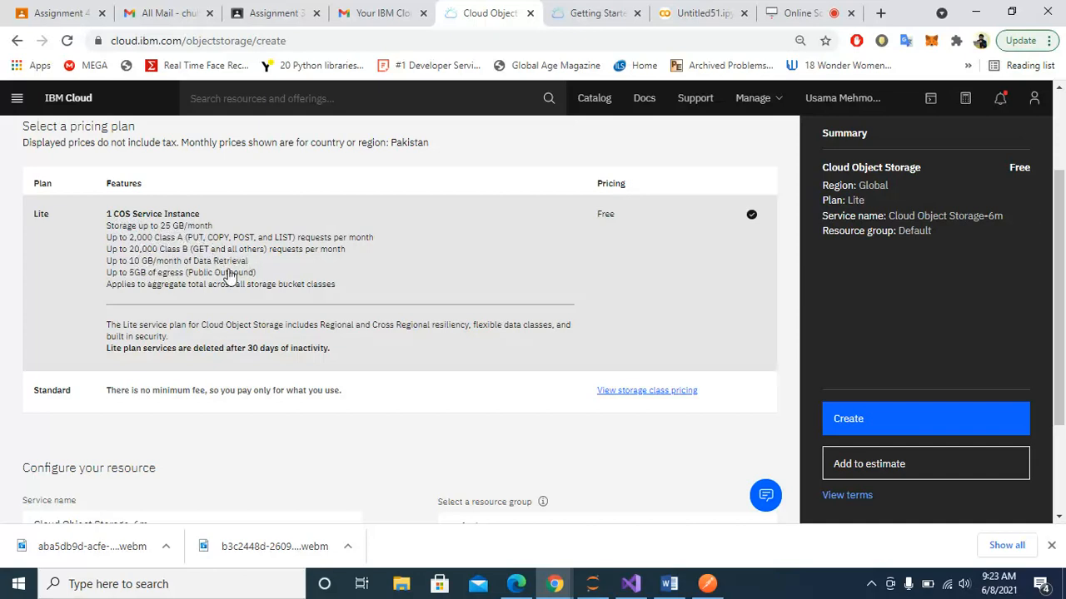
{"action": "scroll", "coordinate": [230, 277], "scroll_direction": "down", "scroll_amount": 2}
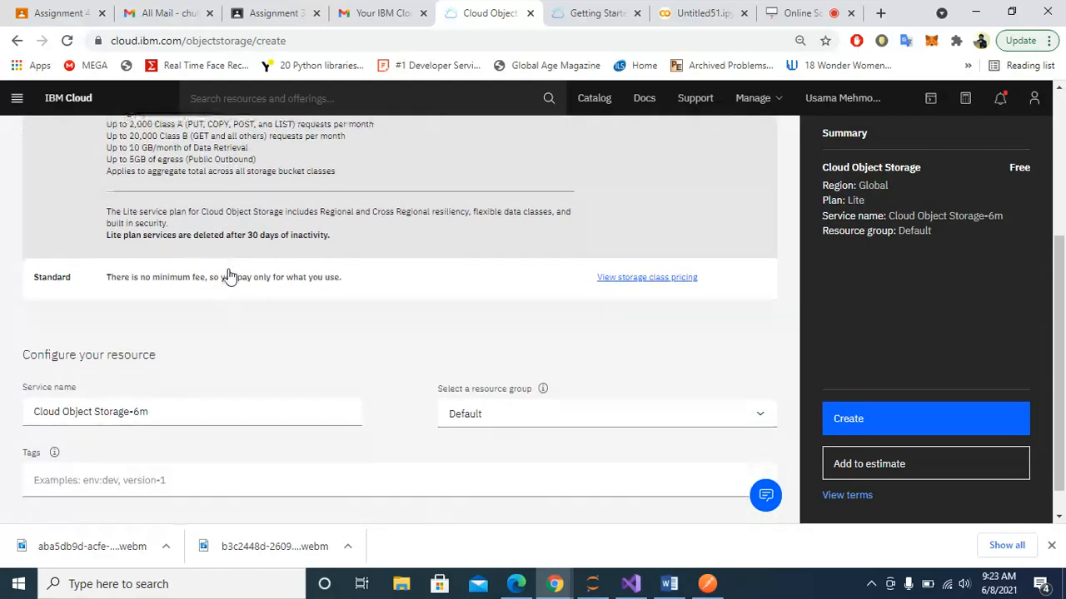
{"action": "scroll", "coordinate": [230, 277], "scroll_direction": "up", "scroll_amount": 1}
{"action": "scroll", "coordinate": [230, 277], "scroll_direction": "up", "scroll_amount": 2}
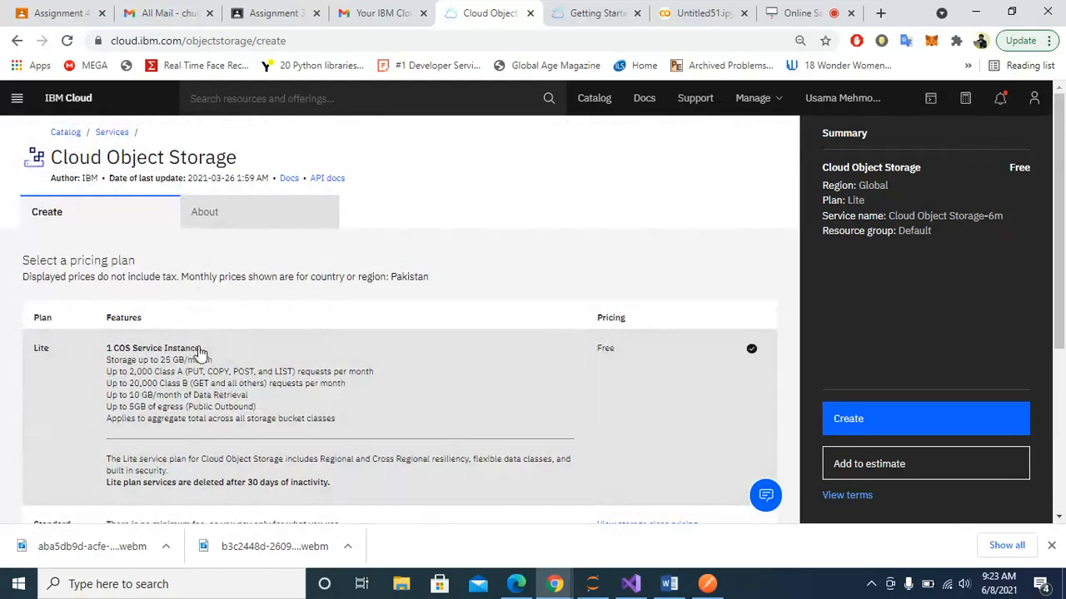
{"action": "scroll", "coordinate": [199, 354], "scroll_direction": "down", "scroll_amount": 2}
{"action": "scroll", "coordinate": [200, 354], "scroll_direction": "down", "scroll_amount": 2}
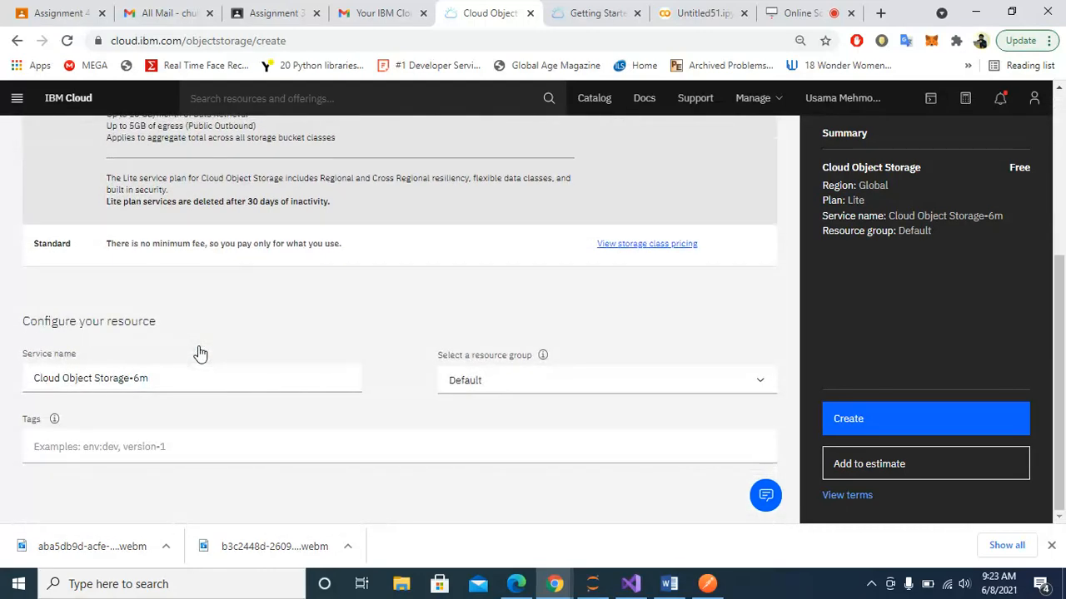
{"action": "triple_click", "coordinate": [177, 380]}
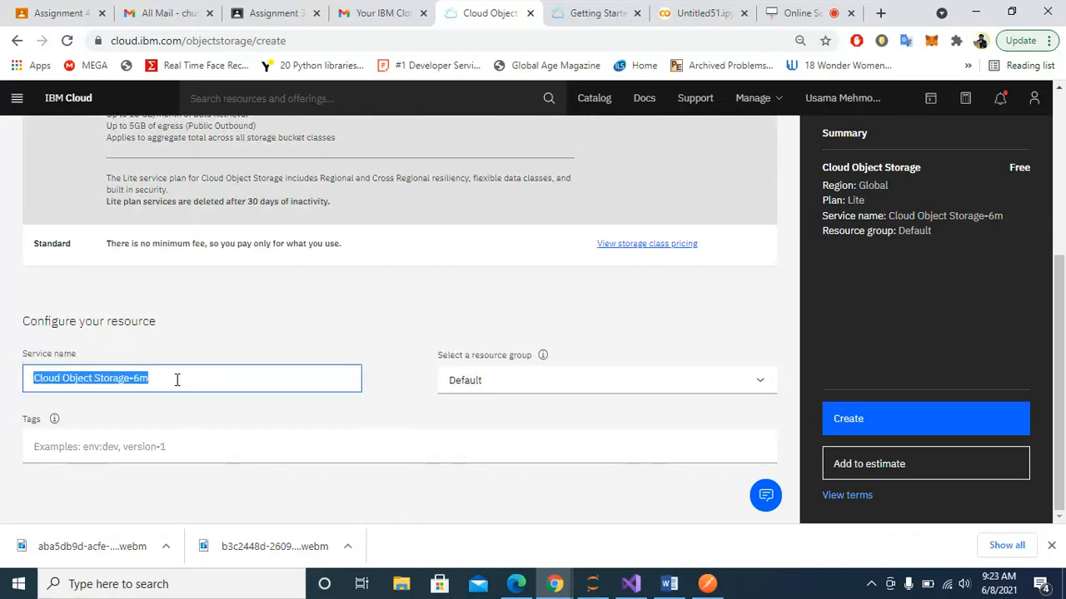
{"action": "type", "text": "Fast-Nuces-Data"}
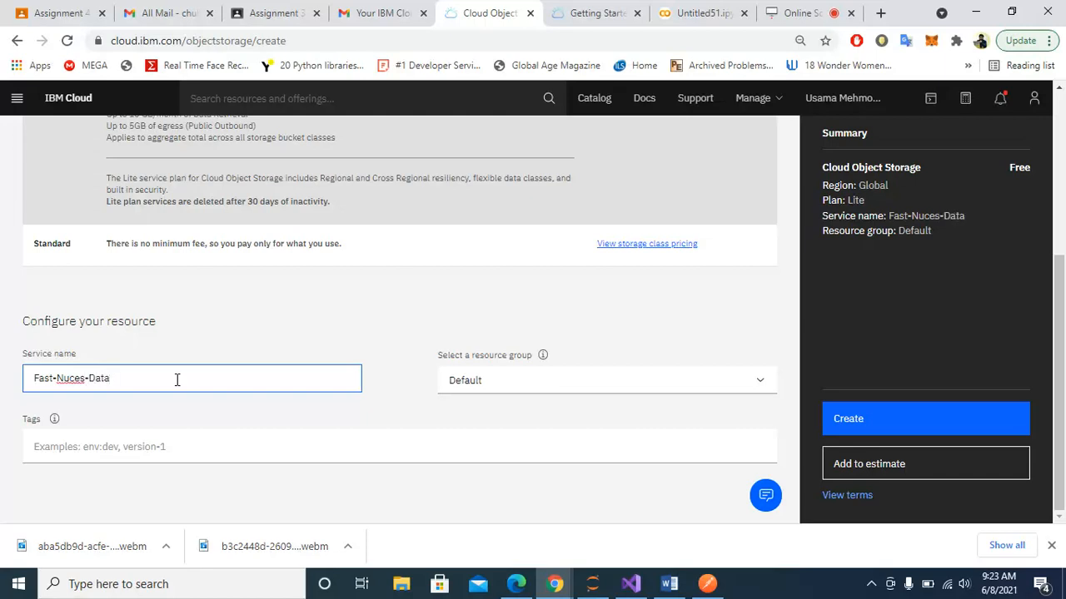
Tag the service fast-nuces and submit it for creation, which fails with a 401 error
{"action": "left_click", "coordinate": [316, 452]}
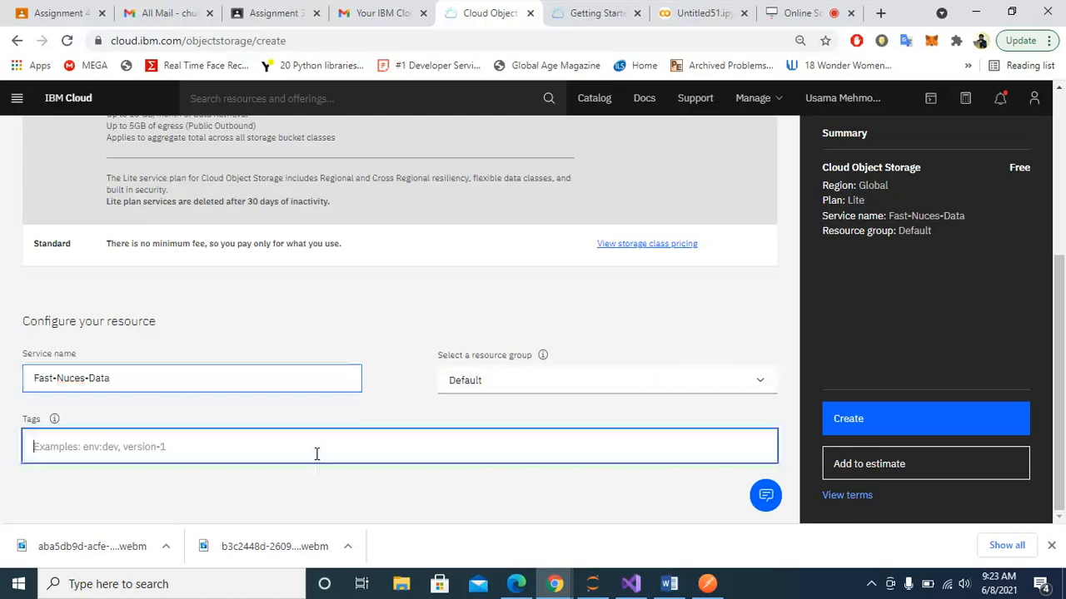
{"action": "type", "text": "fast"}
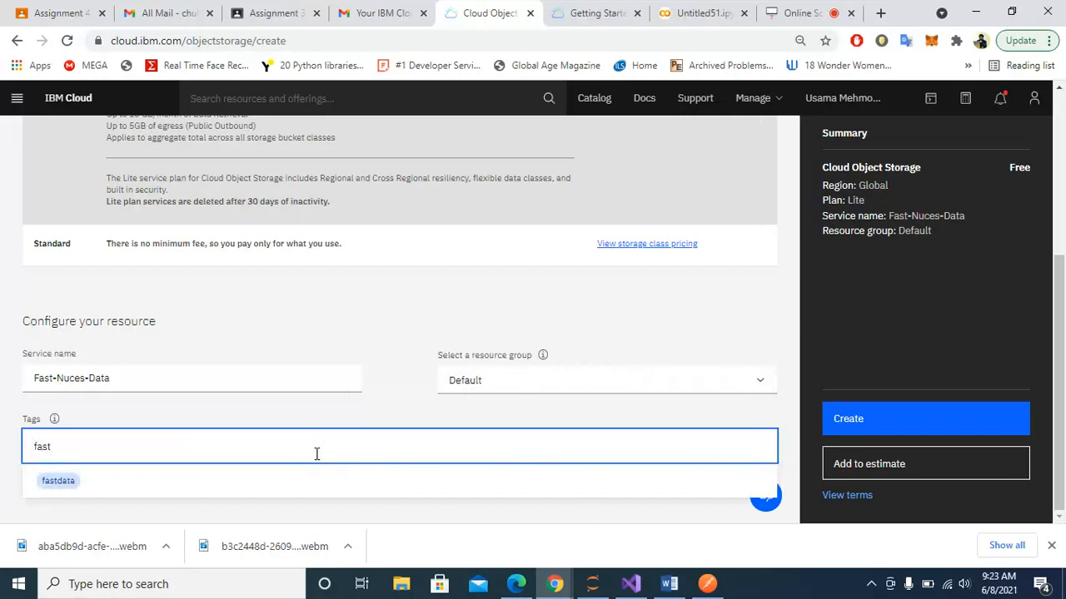
{"action": "type", "text": "-nuces"}
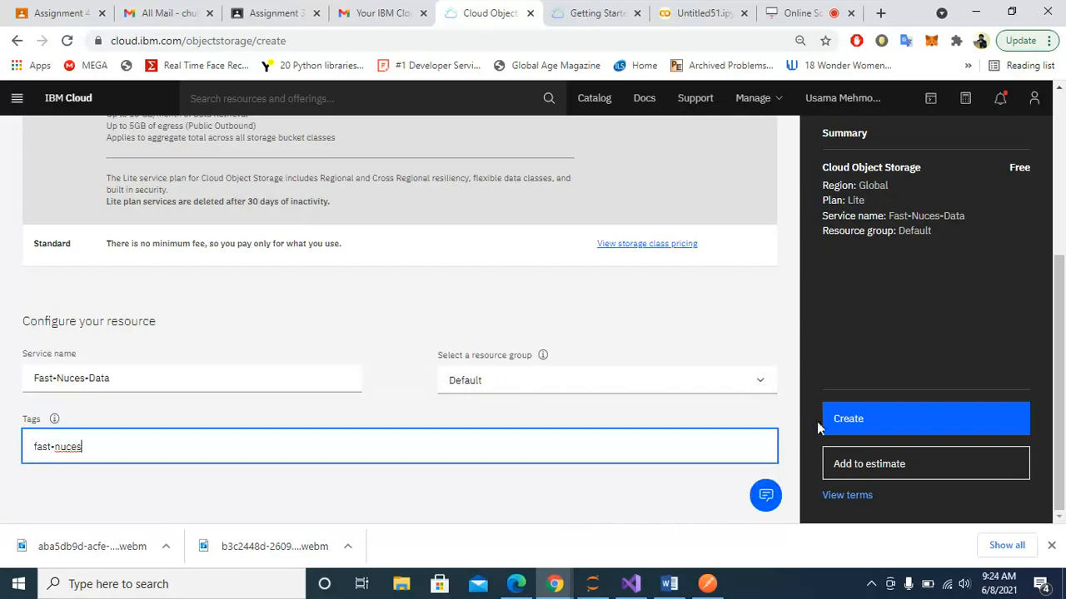
{"action": "left_click", "coordinate": [851, 420]}
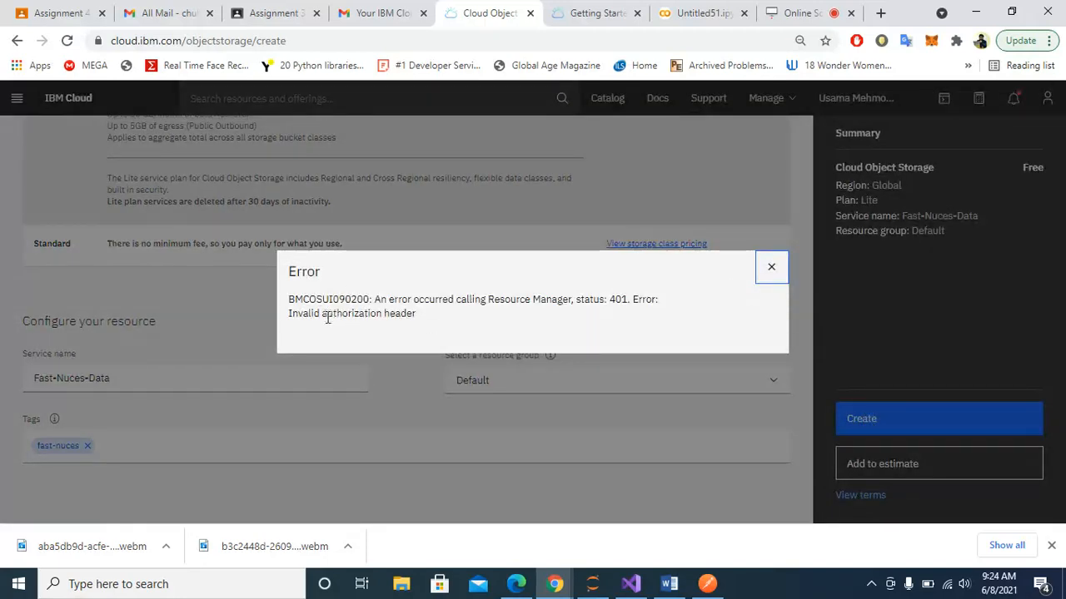
Dismiss the 401 error, rename the service to 'Fast Nuces', and retry creation
{"action": "left_click", "coordinate": [771, 267]}
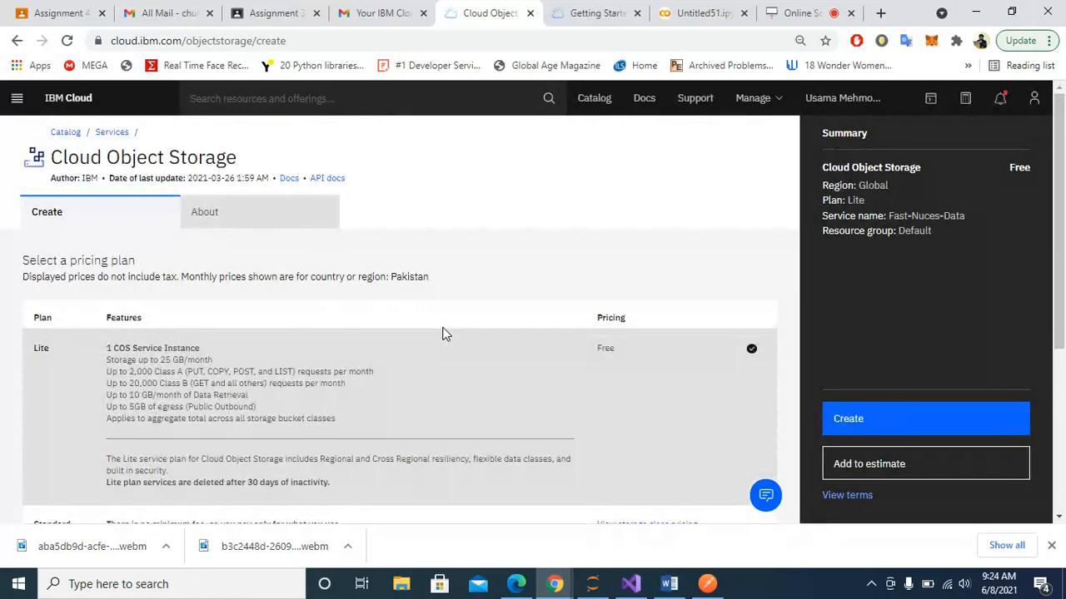
{"action": "scroll", "coordinate": [443, 333], "scroll_direction": "down", "scroll_amount": 3}
{"action": "scroll", "coordinate": [442, 333], "scroll_direction": "down", "scroll_amount": 1}
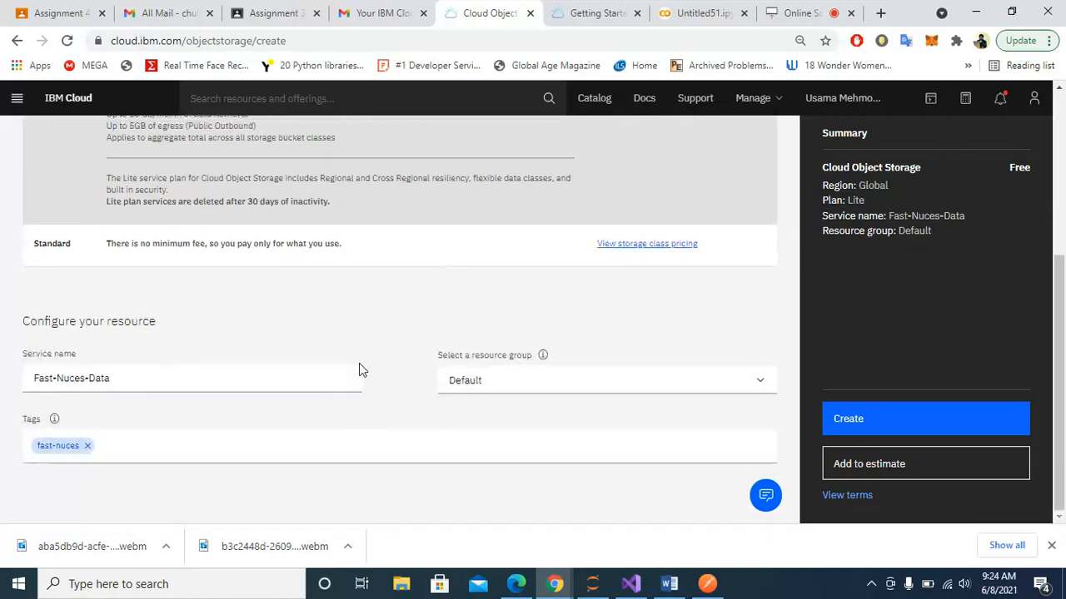
{"action": "left_click", "coordinate": [184, 378]}
{"action": "key", "text": "BackSpace"}
{"action": "key", "text": "BackSpace"}
{"action": "key", "text": "BackSpace"}
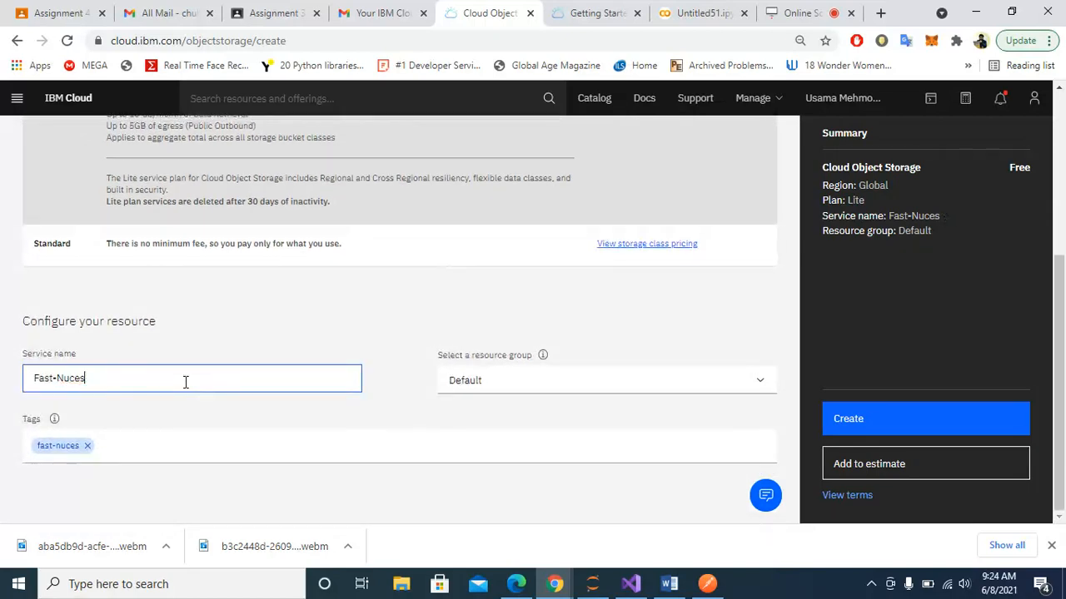
{"action": "key", "text": "ctrl+Left"}
{"action": "key", "text": "BackSpace"}
{"action": "left_click", "coordinate": [880, 403]}
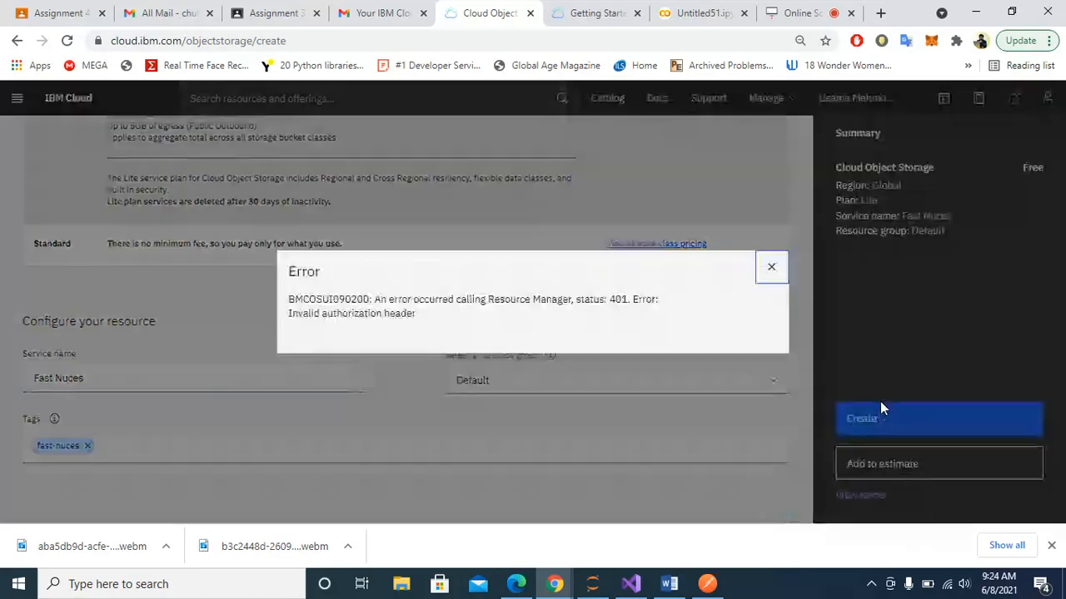
Dismiss the error, keep the Default resource group, check the About info, and retry
{"action": "left_click", "coordinate": [771, 268]}
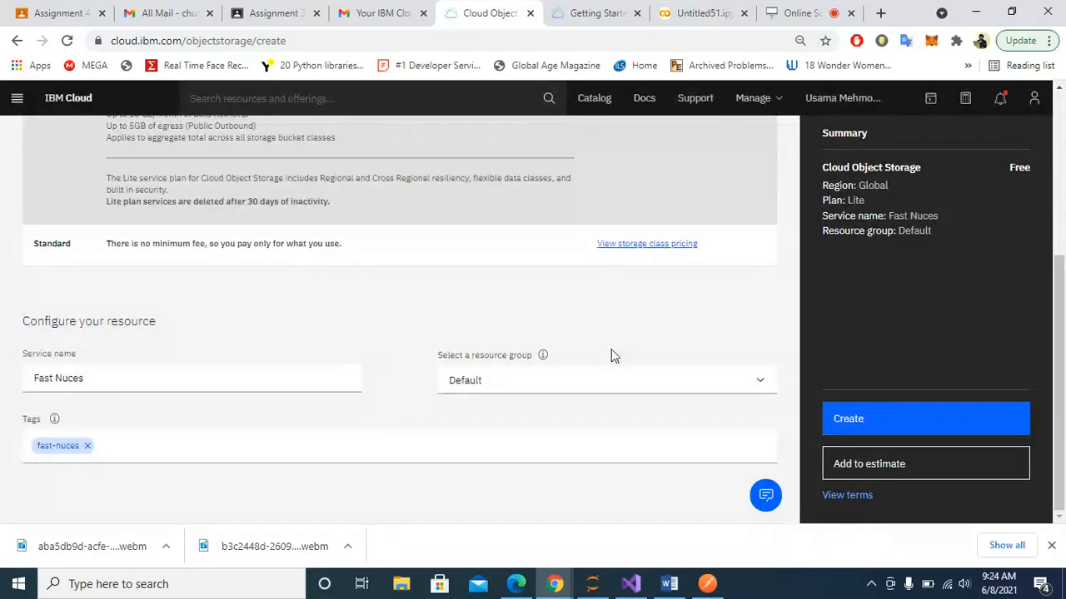
{"action": "left_click", "coordinate": [564, 385]}
{"action": "left_click", "coordinate": [564, 386]}
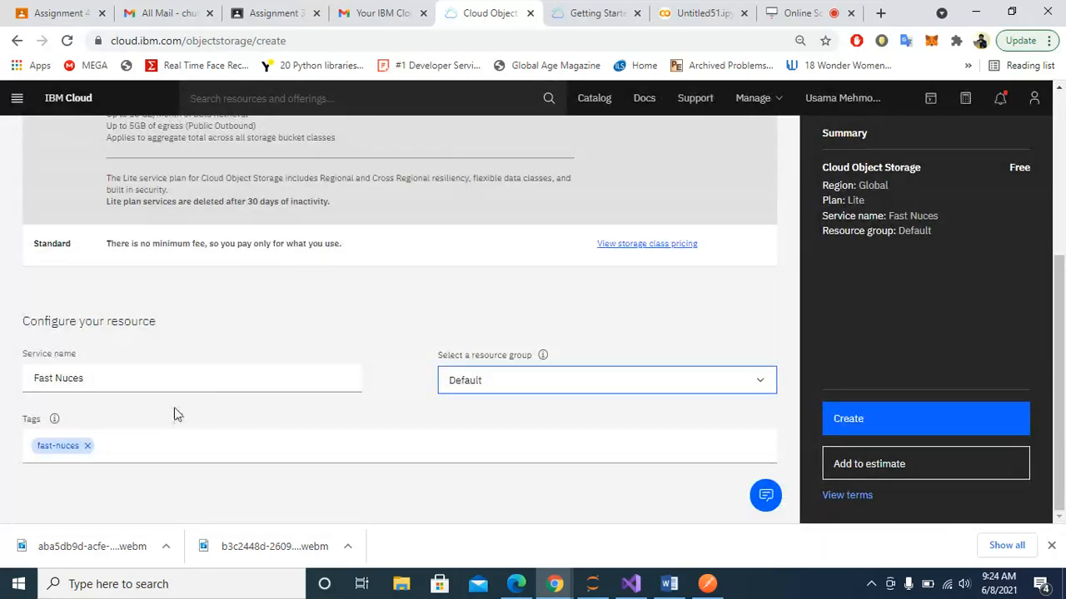
{"action": "scroll", "coordinate": [136, 382], "scroll_direction": "up", "scroll_amount": 4}
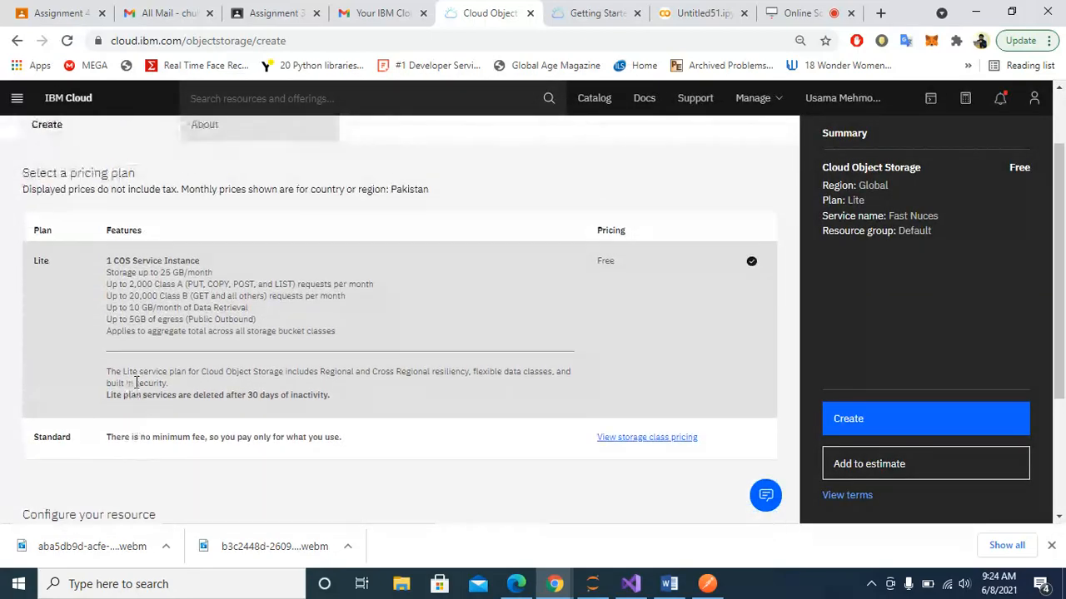
{"action": "left_click", "coordinate": [212, 215]}
{"action": "left_click", "coordinate": [155, 219]}
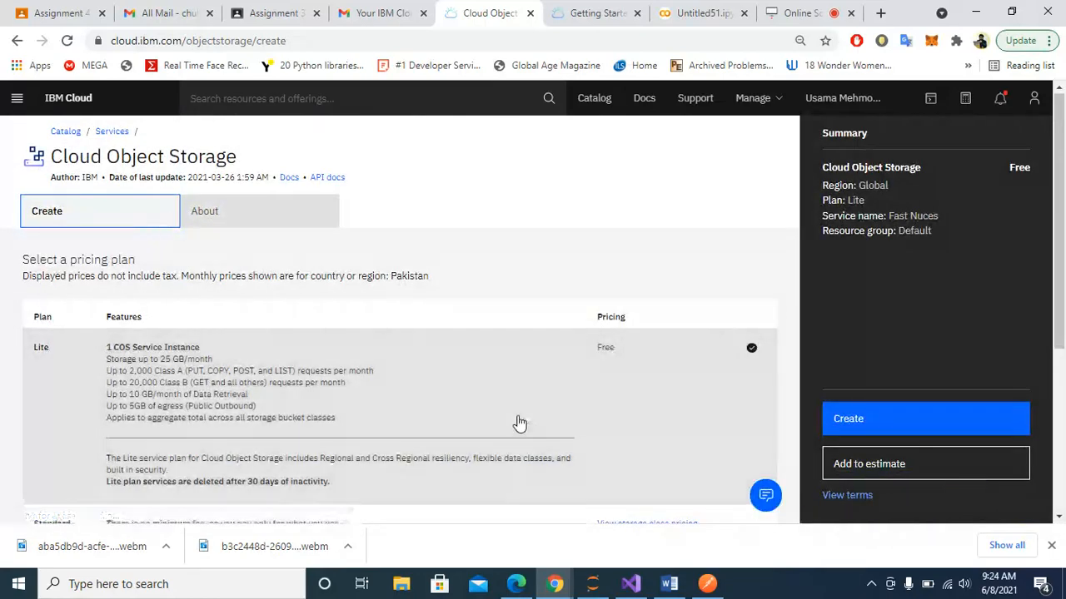
{"action": "scroll", "coordinate": [516, 423], "scroll_direction": "down", "scroll_amount": 5}
{"action": "left_click", "coordinate": [196, 389]}
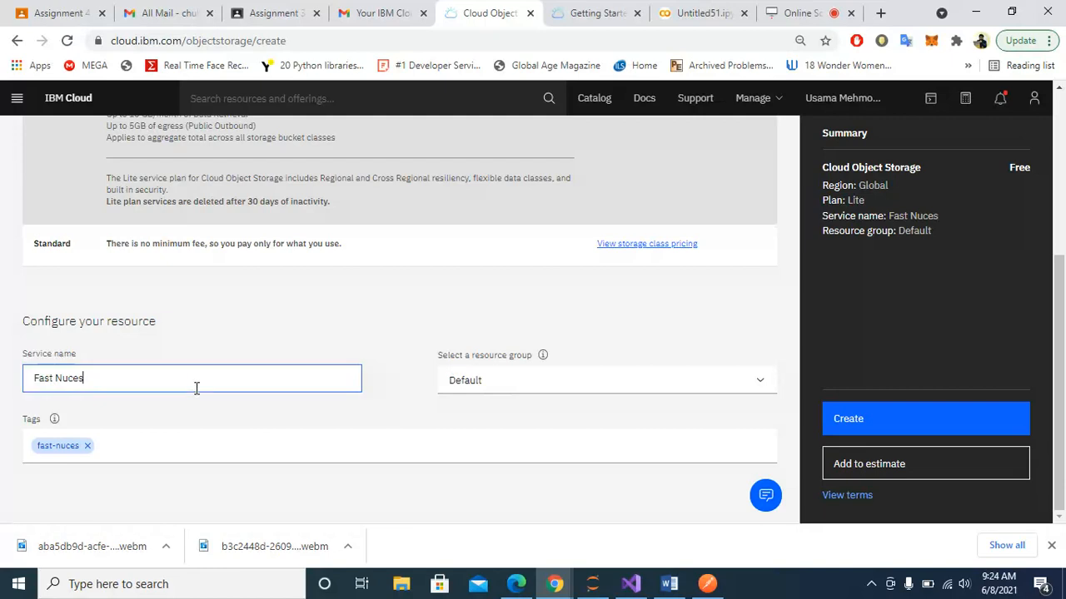
{"action": "left_click", "coordinate": [893, 420]}
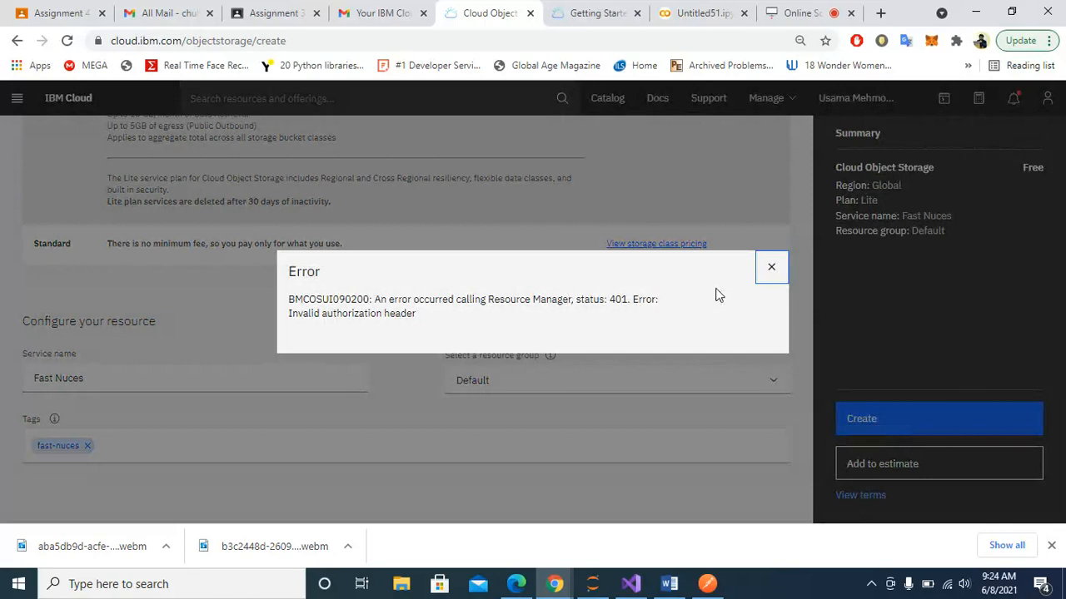
Restore the default name Cloud Object Storage-6m and create the instance successfully
{"action": "left_click", "coordinate": [772, 270]}
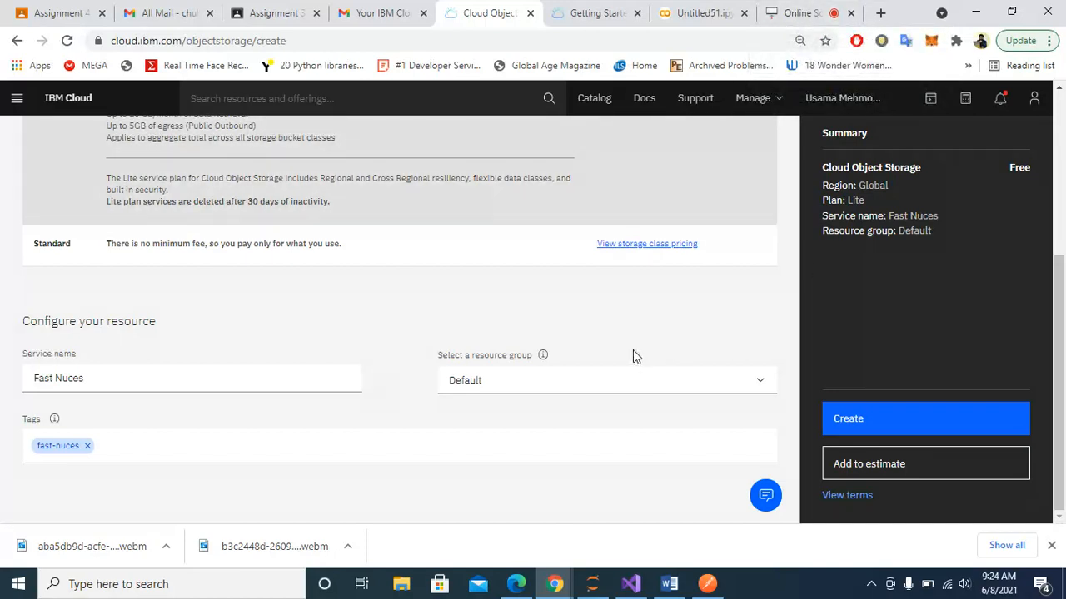
{"action": "left_click", "coordinate": [161, 378]}
{"action": "key", "text": "ctrl+Left"}
{"action": "key", "text": "BackSpace"}
{"action": "type", "text": "-"}
{"action": "key", "text": "ctrl+Right"}
{"action": "type", "text": "-D"}
{"action": "key", "text": "BackSpace"}
{"action": "key", "text": "BackSpace"}
{"action": "key", "text": "BackSpace"}
{"action": "key", "text": "BackSpace"}
{"action": "key", "text": "BackSpace"}
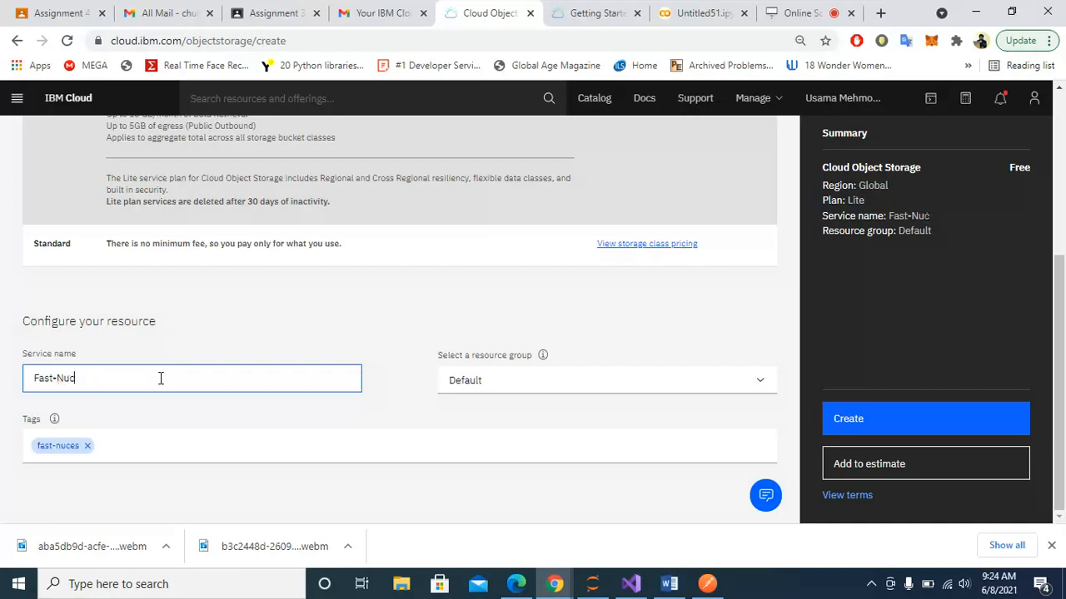
{"action": "key", "text": "BackSpace"}
{"action": "key", "text": "BackSpace"}
{"action": "key", "text": "BackSpace"}
{"action": "key", "text": "BackSpace"}
{"action": "key", "text": "BackSpace"}
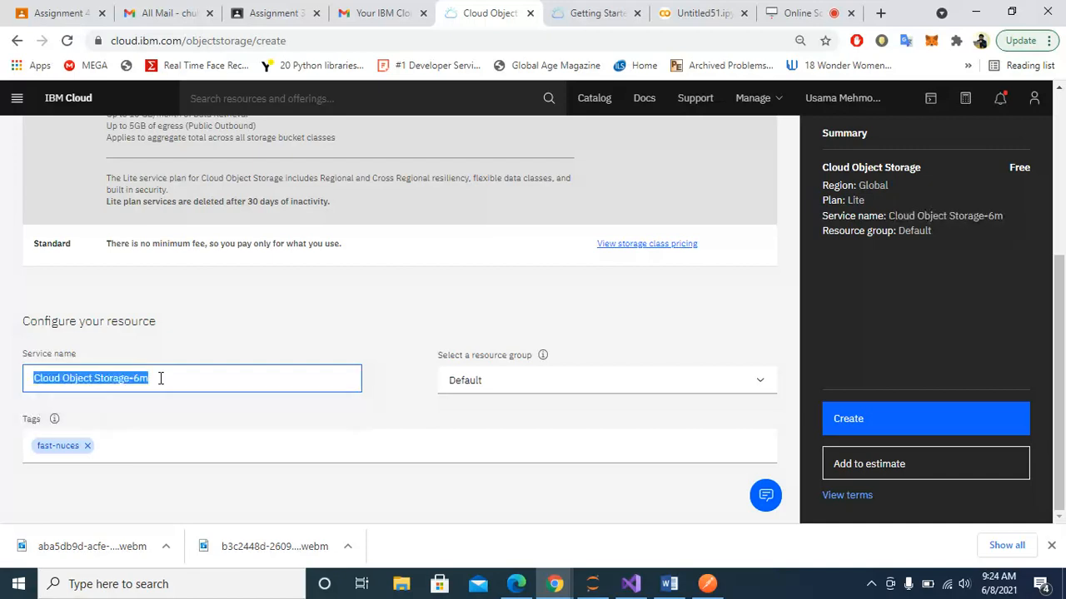
{"action": "left_click", "coordinate": [190, 385]}
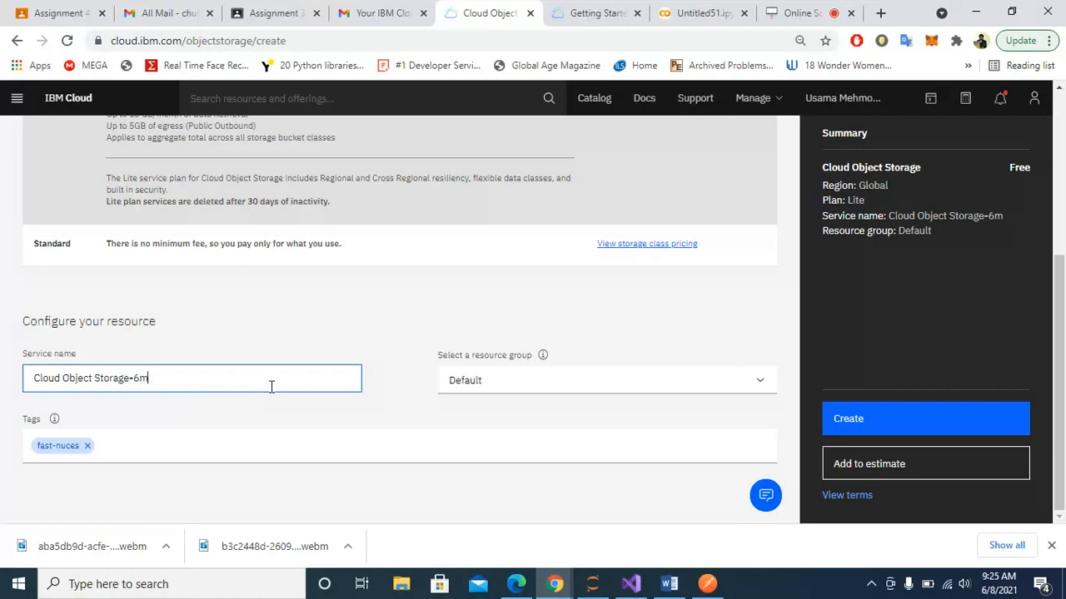
{"action": "left_click", "coordinate": [890, 411]}
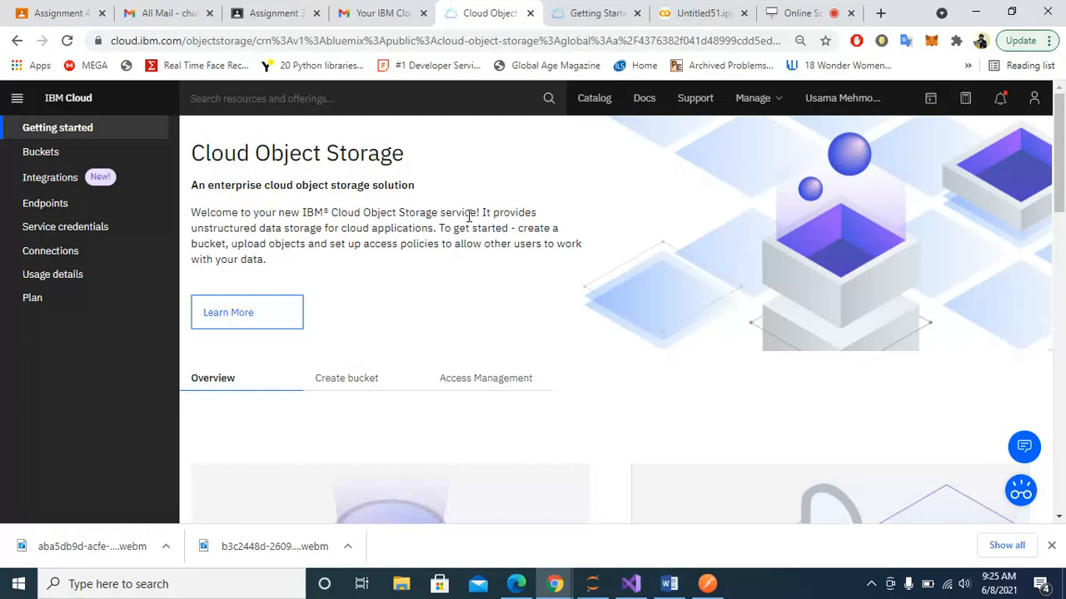
Start a customized bucket and name it fast-nuces-data
{"action": "scroll", "coordinate": [534, 375], "scroll_direction": "down", "scroll_amount": 4}
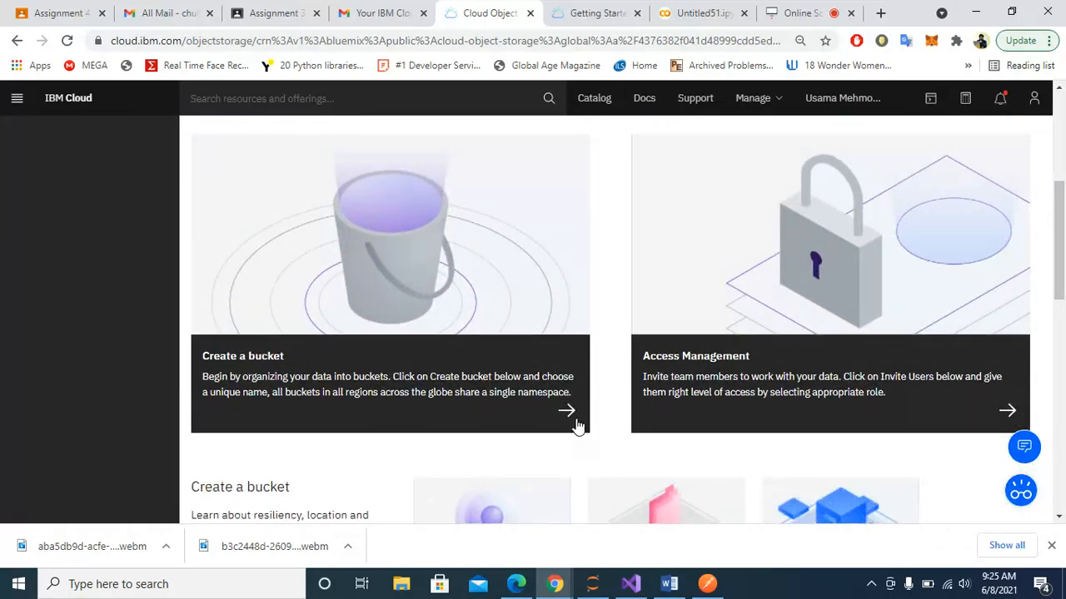
{"action": "left_click", "coordinate": [571, 413]}
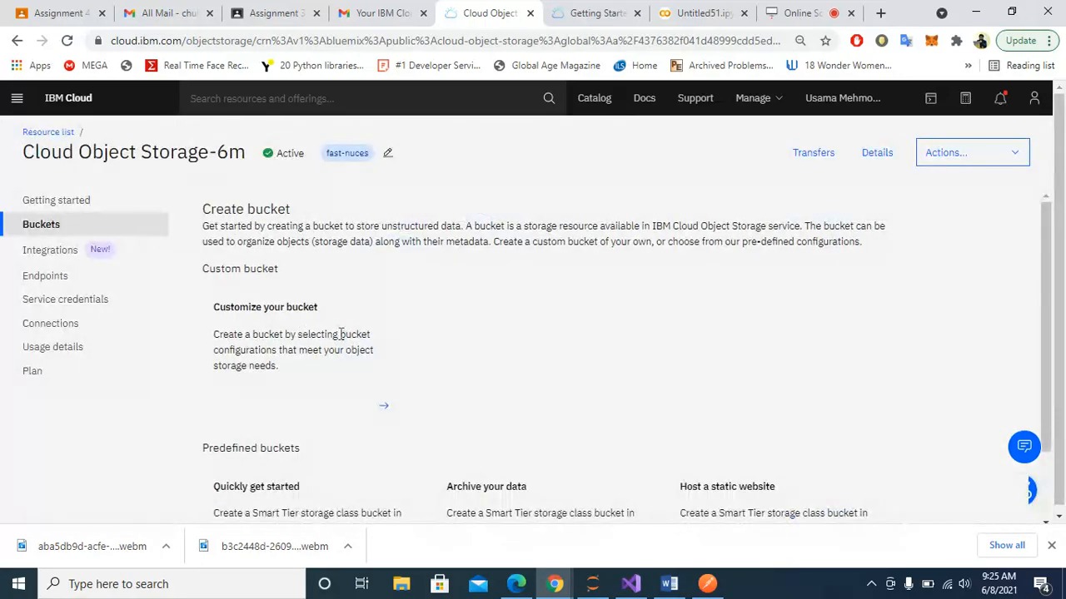
{"action": "left_click", "coordinate": [383, 406]}
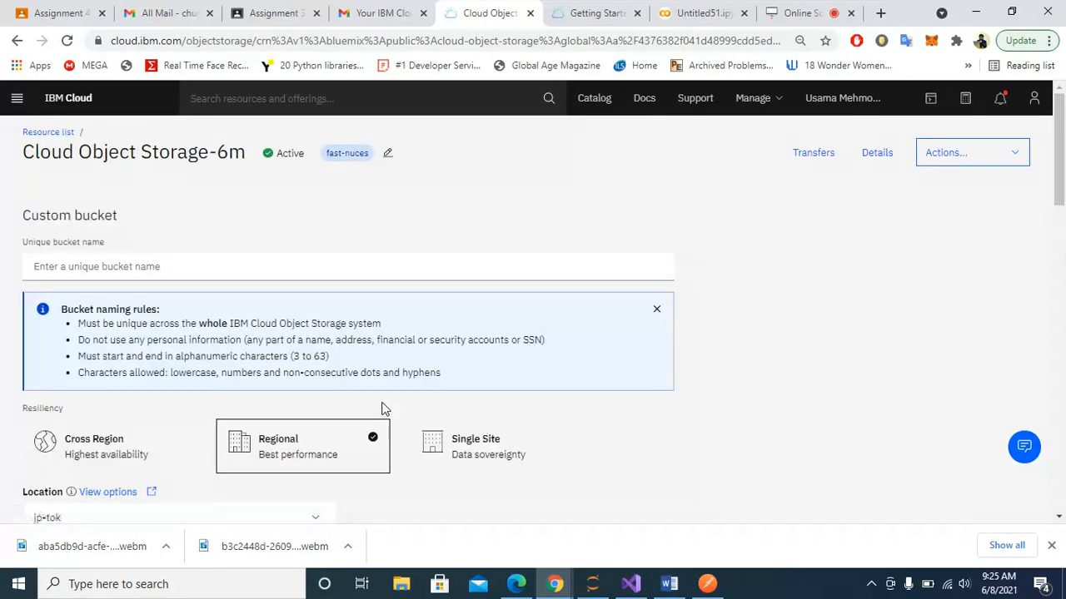
{"action": "scroll", "coordinate": [667, 473], "scroll_direction": "down", "scroll_amount": 1}
{"action": "left_click", "coordinate": [303, 249]}
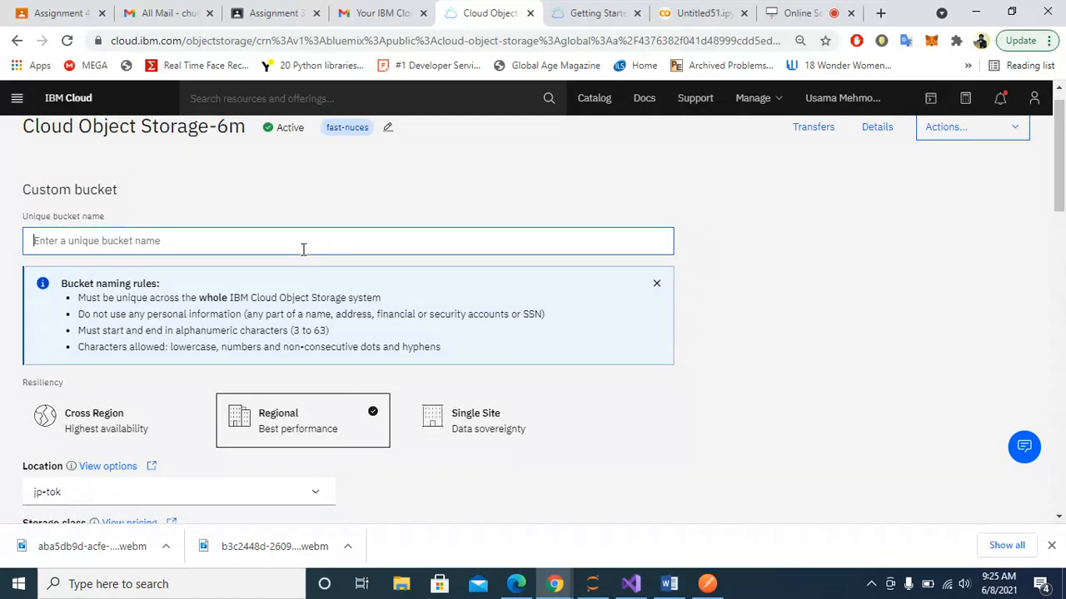
{"action": "type", "text": "fast-nuces-data"}
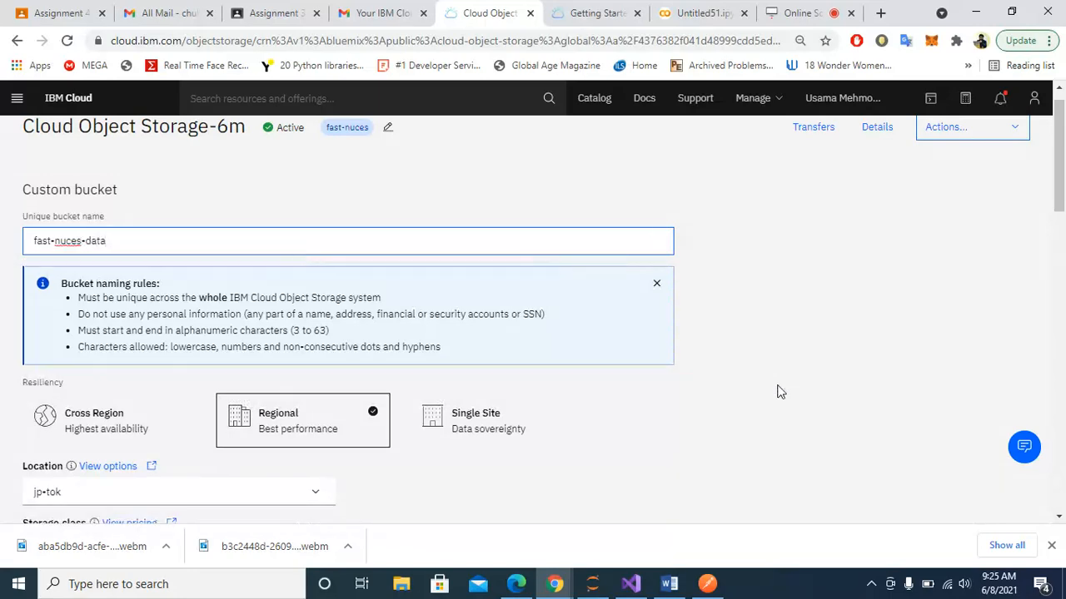
Keep Regional resiliency in jp-tok with Smart Tier storage and create the bucket
{"action": "scroll", "coordinate": [781, 392], "scroll_direction": "down", "scroll_amount": 3}
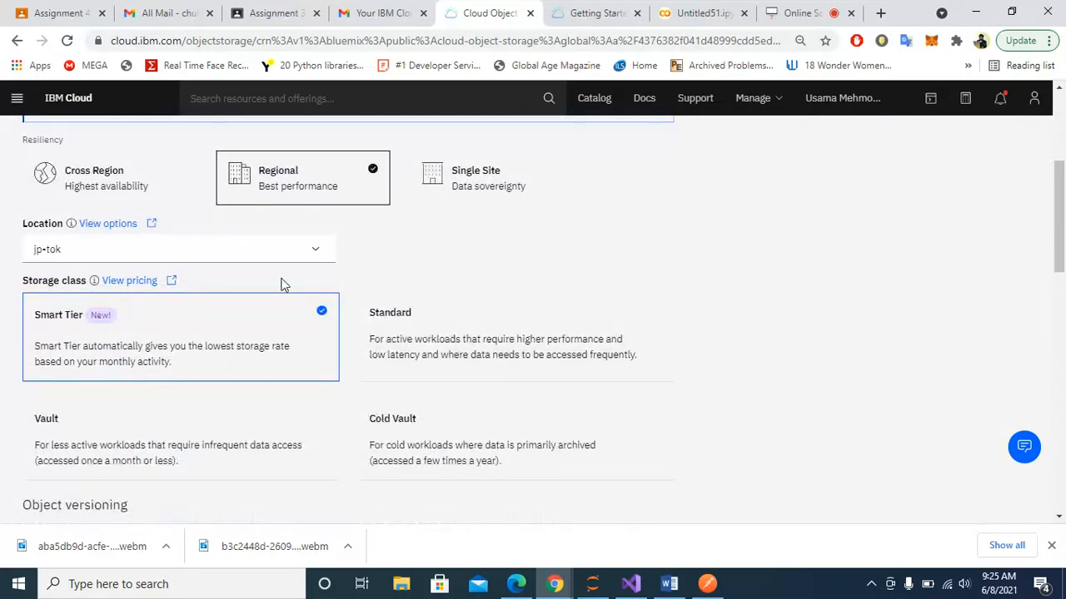
{"action": "left_click", "coordinate": [232, 260]}
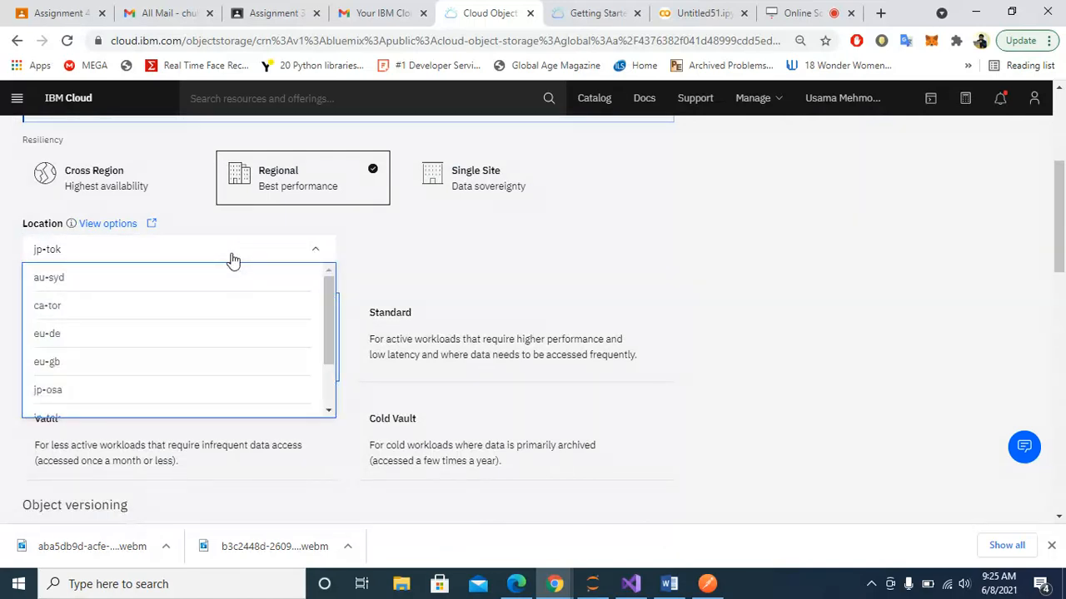
{"action": "mouse_move", "coordinate": [328, 298]}
{"action": "left_mouse_down"}
{"action": "mouse_move", "coordinate": [327, 338]}
{"action": "mouse_move", "coordinate": [322, 283]}
{"action": "left_mouse_up"}
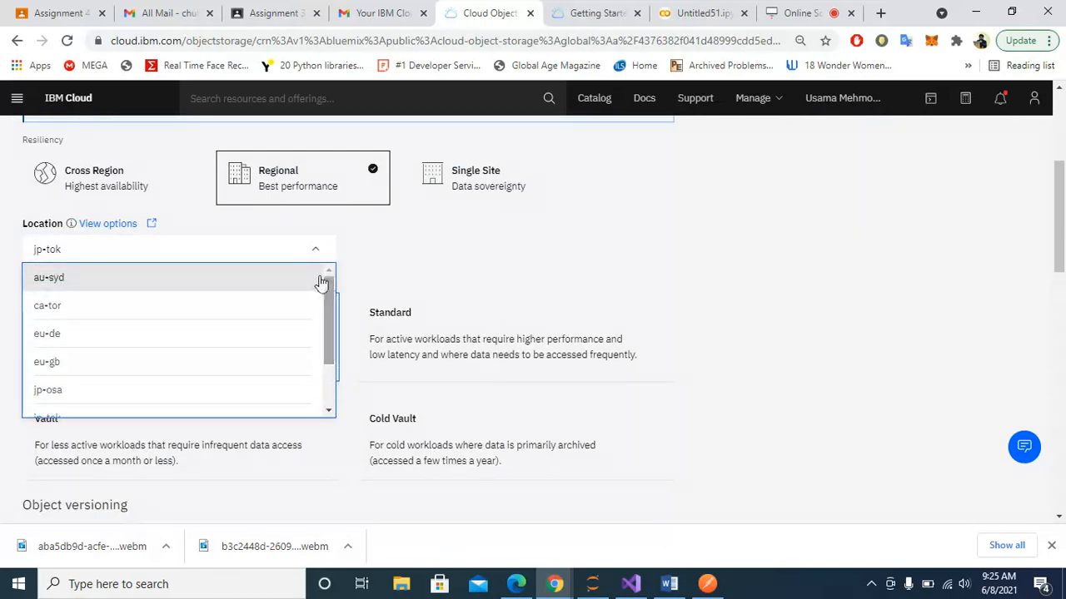
{"action": "left_click", "coordinate": [443, 261]}
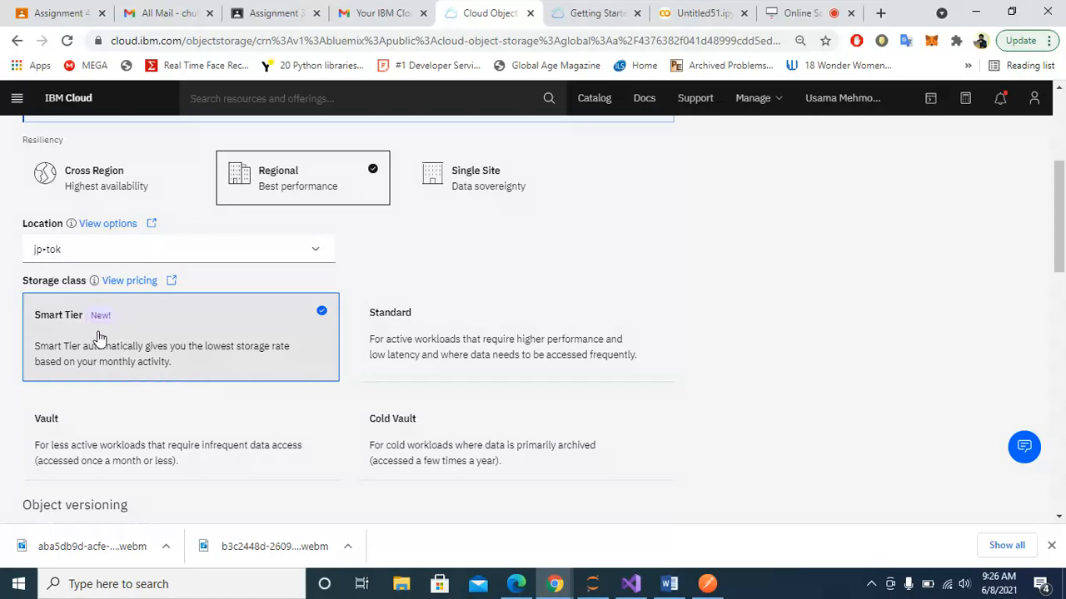
{"action": "scroll", "coordinate": [718, 421], "scroll_direction": "down", "scroll_amount": 2}
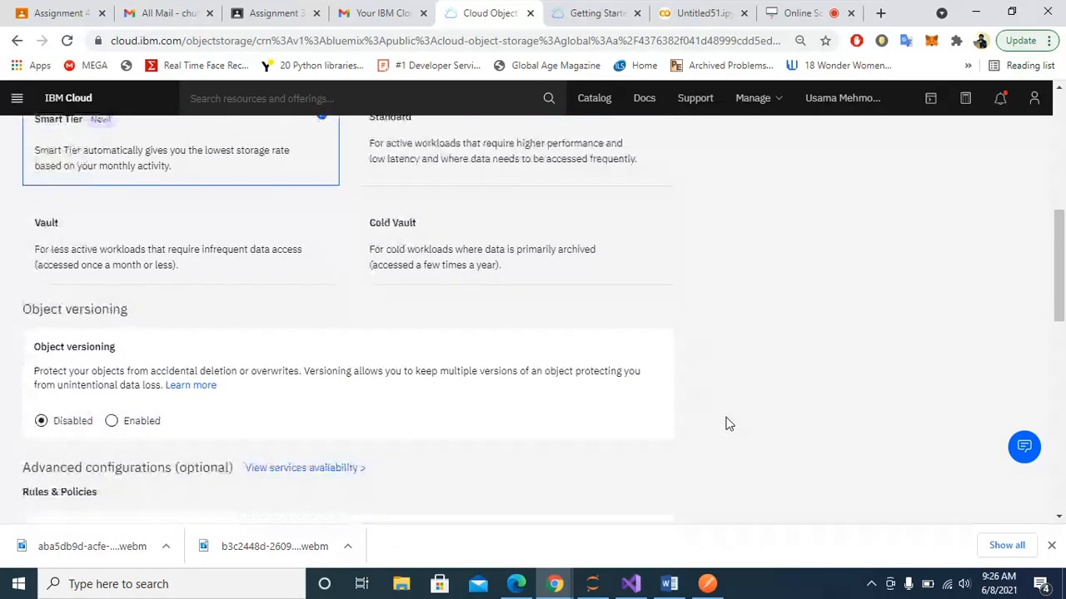
{"action": "scroll", "coordinate": [725, 424], "scroll_direction": "down", "scroll_amount": 6}
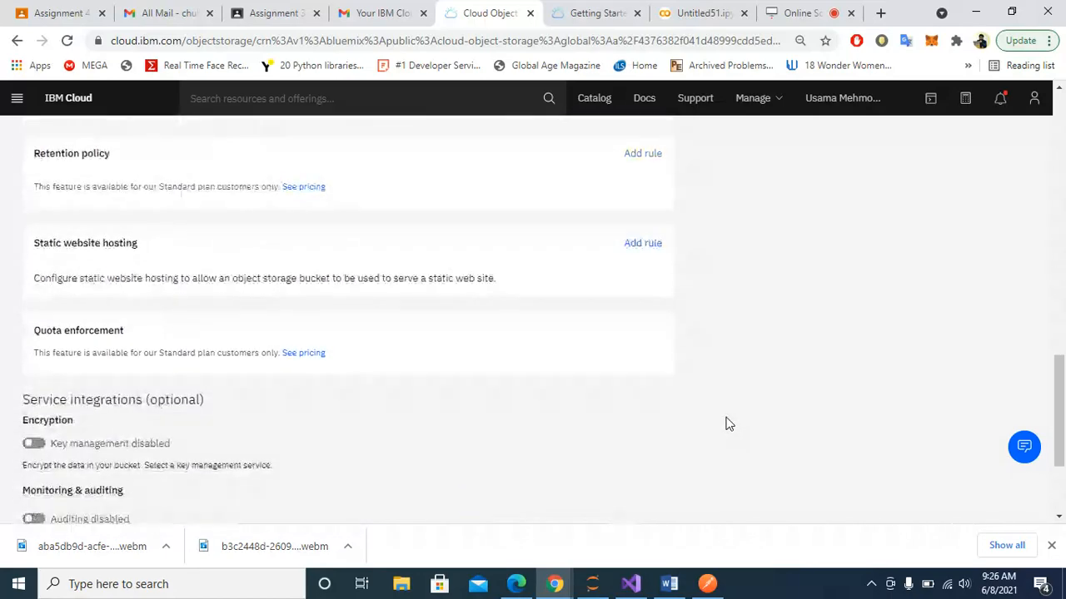
{"action": "scroll", "coordinate": [725, 424], "scroll_direction": "down", "scroll_amount": 2}
{"action": "left_click", "coordinate": [621, 508]}
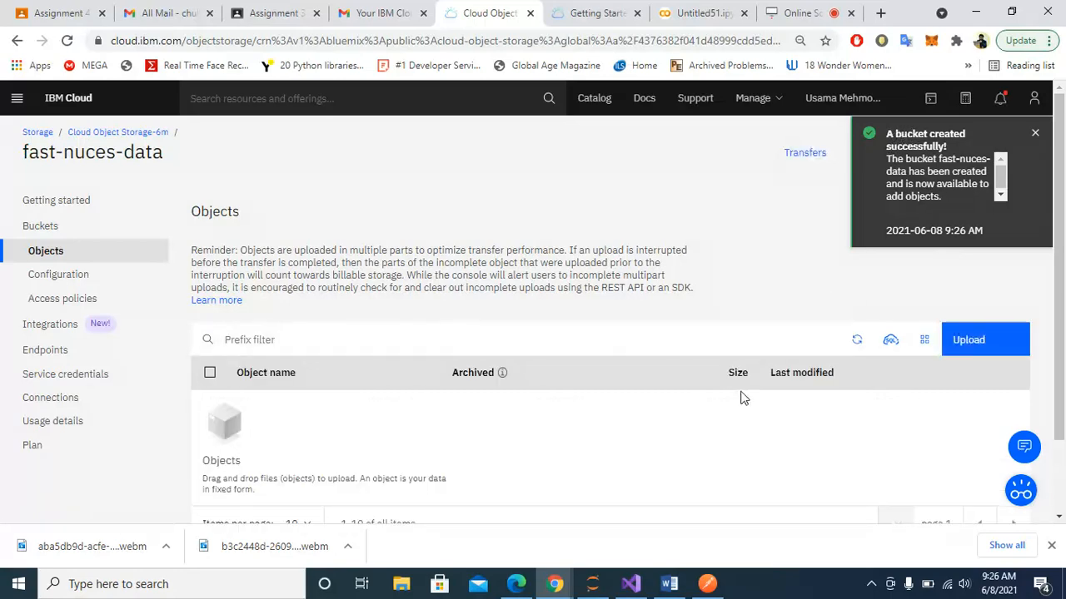
Create a new Writer service credential with Include HMAC Credential enabled
{"action": "scroll", "coordinate": [743, 398], "scroll_direction": "down", "scroll_amount": 2}
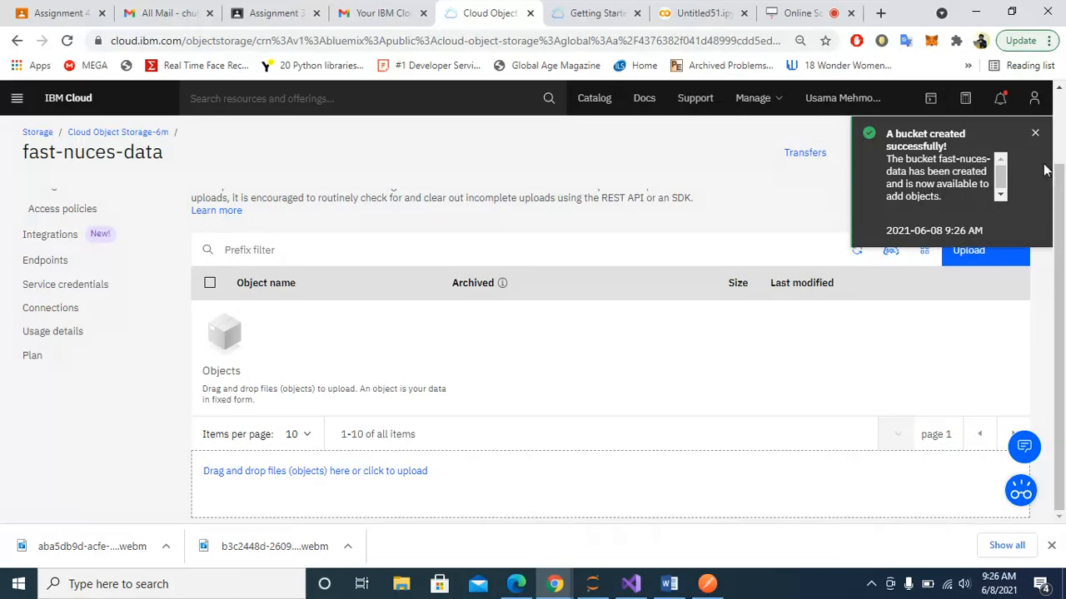
{"action": "left_click", "coordinate": [1035, 133]}
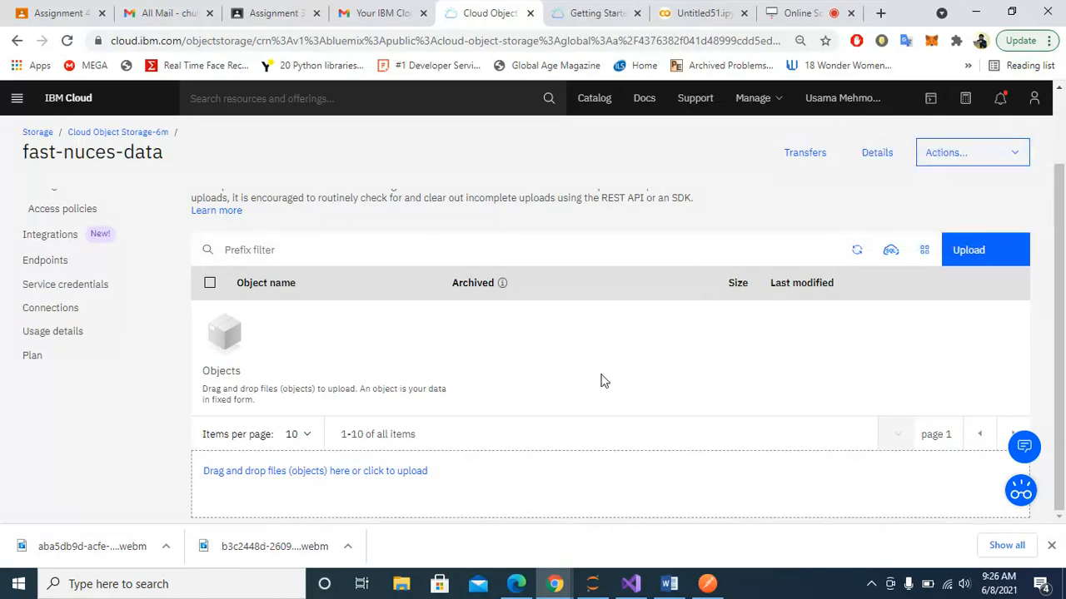
{"action": "left_click", "coordinate": [73, 292]}
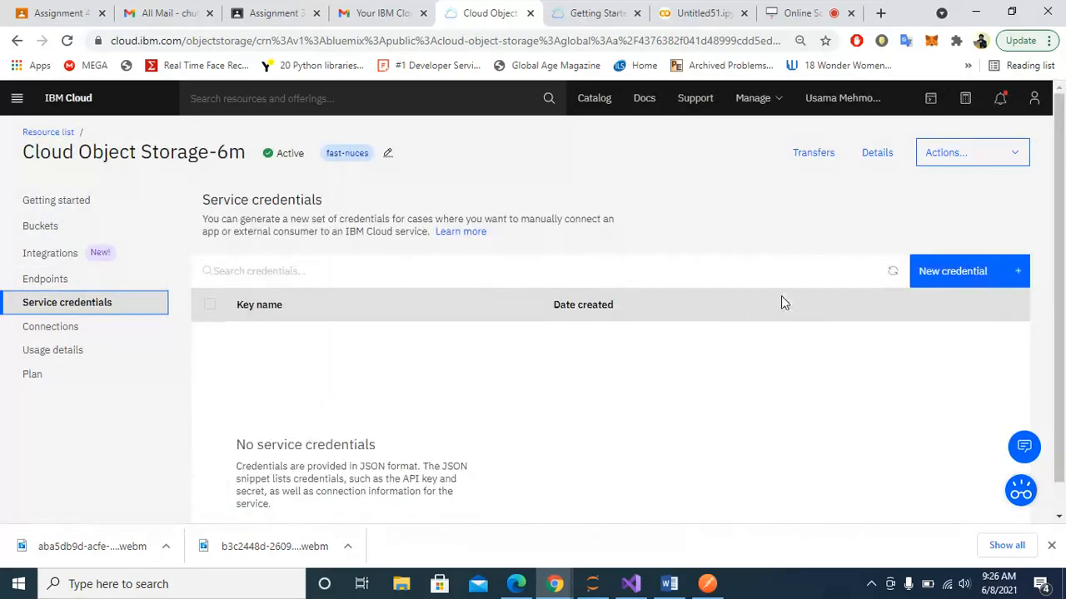
{"action": "left_click", "coordinate": [950, 276]}
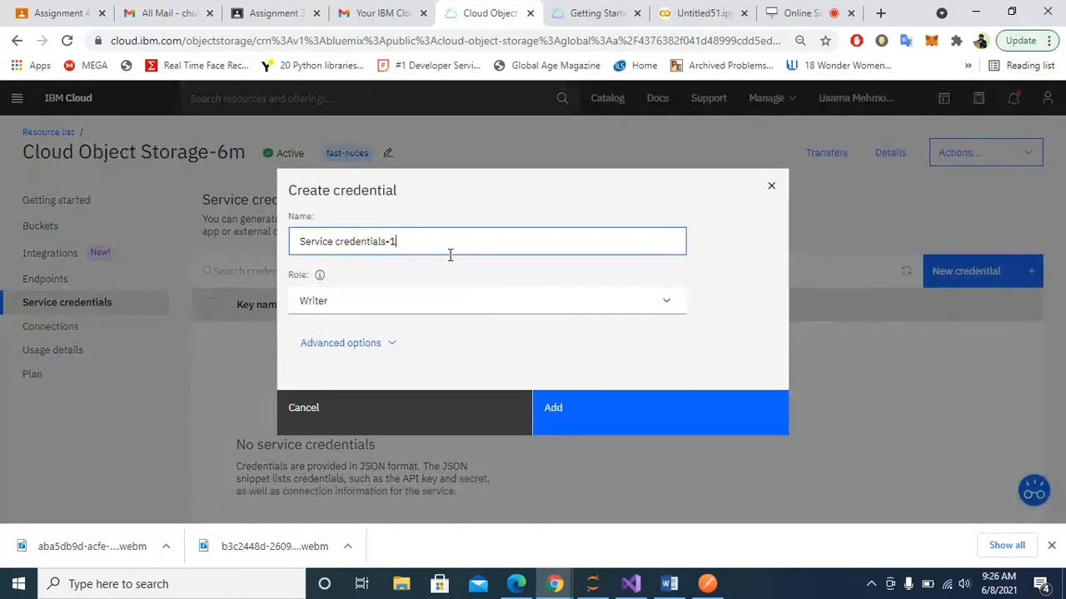
{"action": "left_click", "coordinate": [380, 343]}
{"action": "scroll", "coordinate": [333, 376], "scroll_direction": "down", "scroll_amount": 2}
{"action": "left_click", "coordinate": [305, 279]}
{"action": "scroll", "coordinate": [608, 387], "scroll_direction": "down", "scroll_amount": 2}
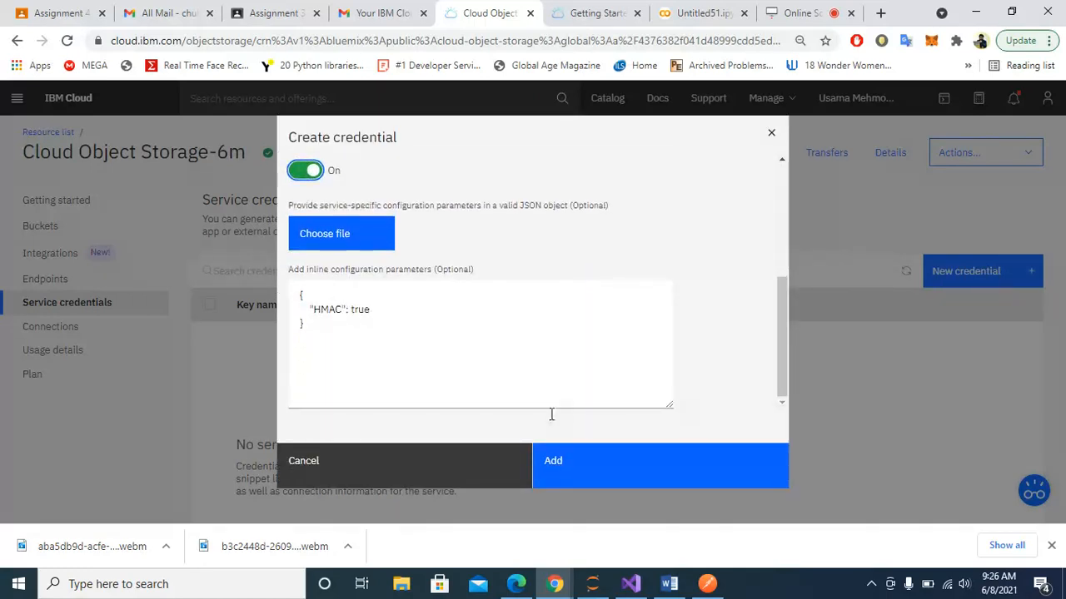
{"action": "left_click", "coordinate": [559, 472]}
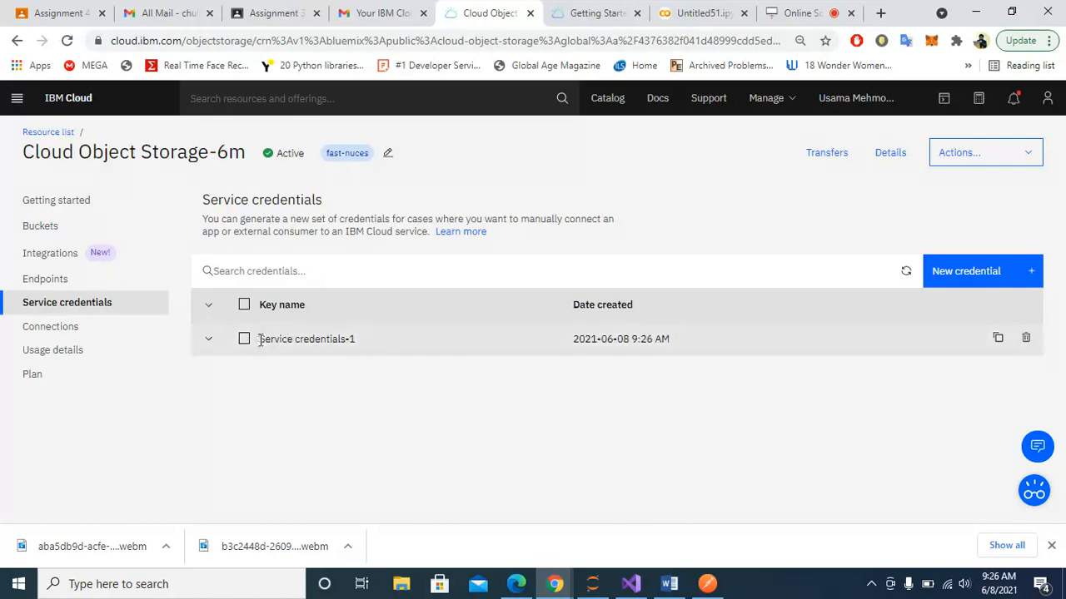
Expand Service credentials-1's JSON details, then return to the Buckets list
{"action": "left_click", "coordinate": [209, 343]}
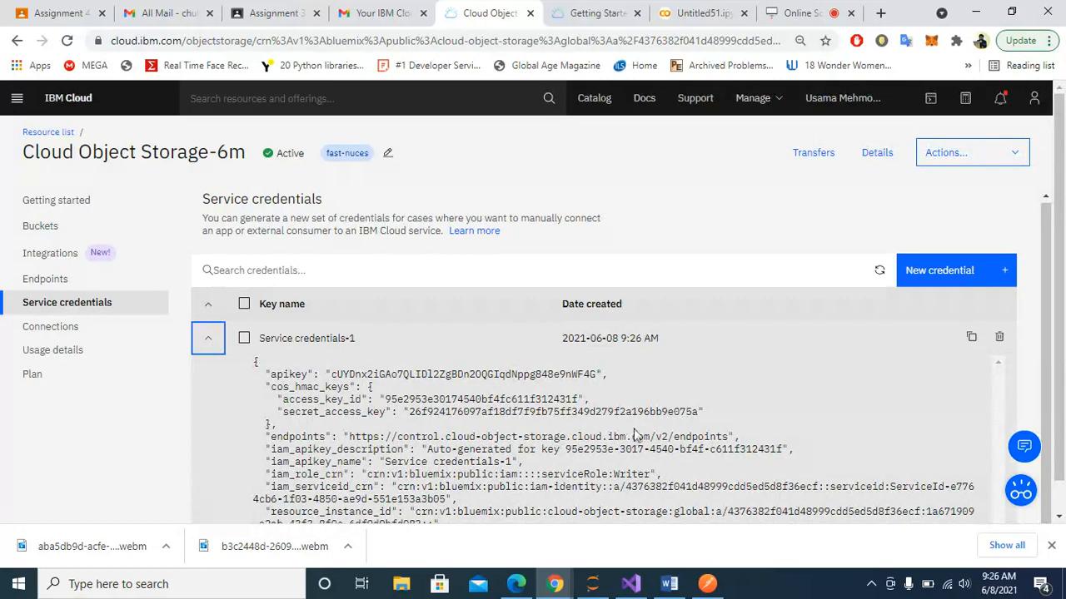
{"action": "left_click_drag", "start_coordinate": [1057, 338], "coordinate": [1058, 412]}
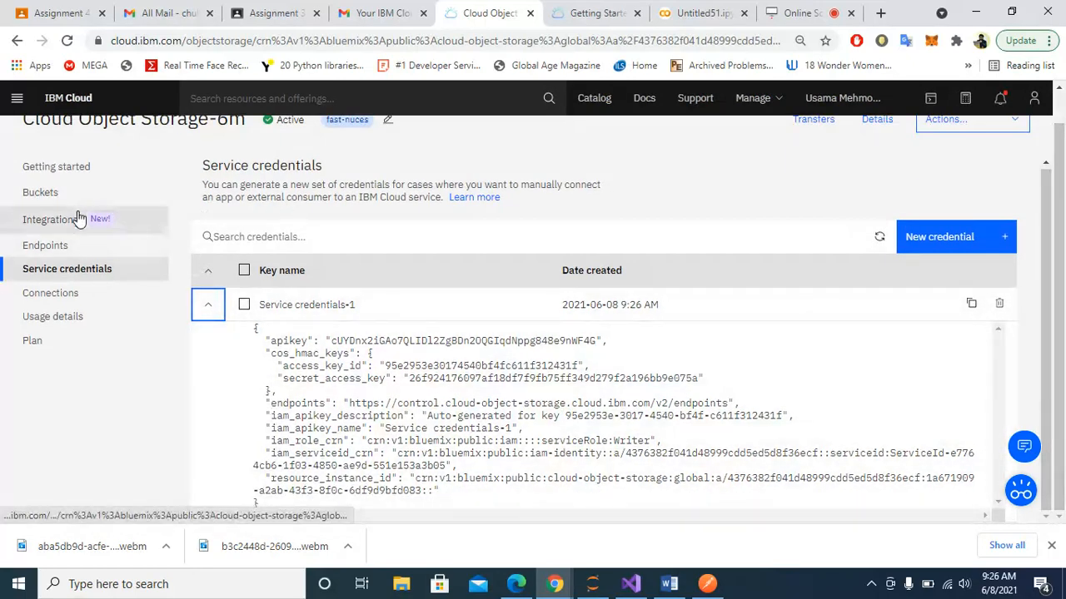
{"action": "left_click", "coordinate": [42, 192]}
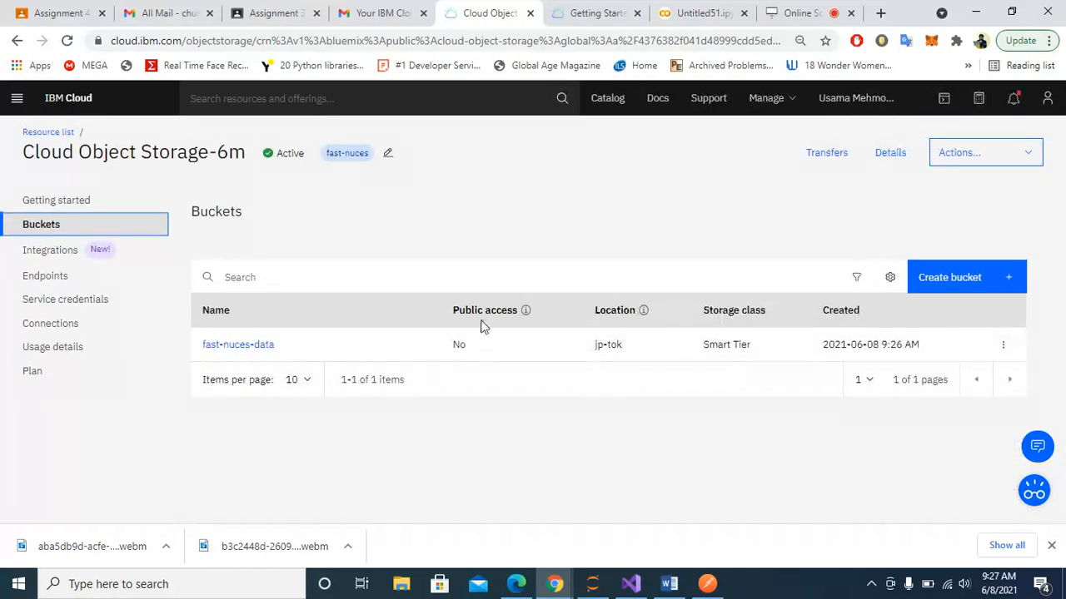
Upload the 71.2 KB university logo PNG into the fast-nuces-data bucket
{"action": "left_click", "coordinate": [260, 344]}
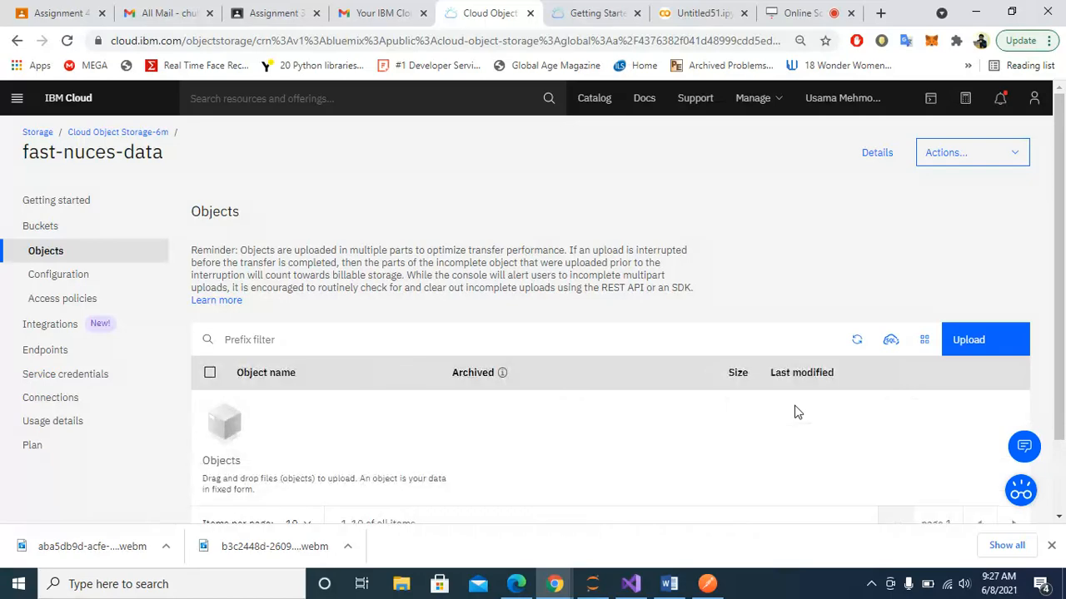
{"action": "scroll", "coordinate": [794, 413], "scroll_direction": "down", "scroll_amount": 1}
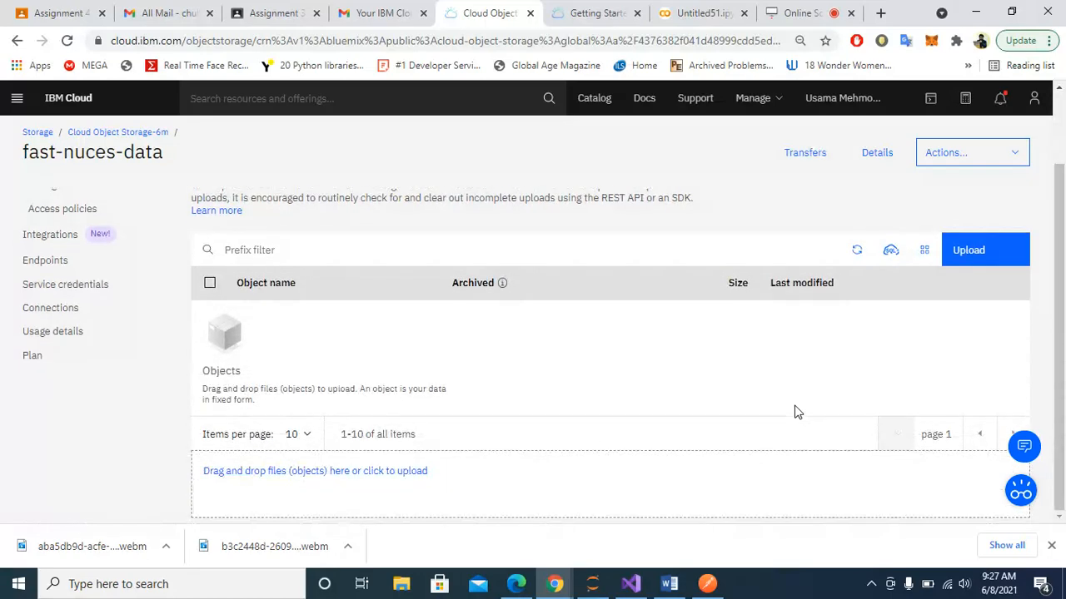
{"action": "left_click", "coordinate": [409, 472]}
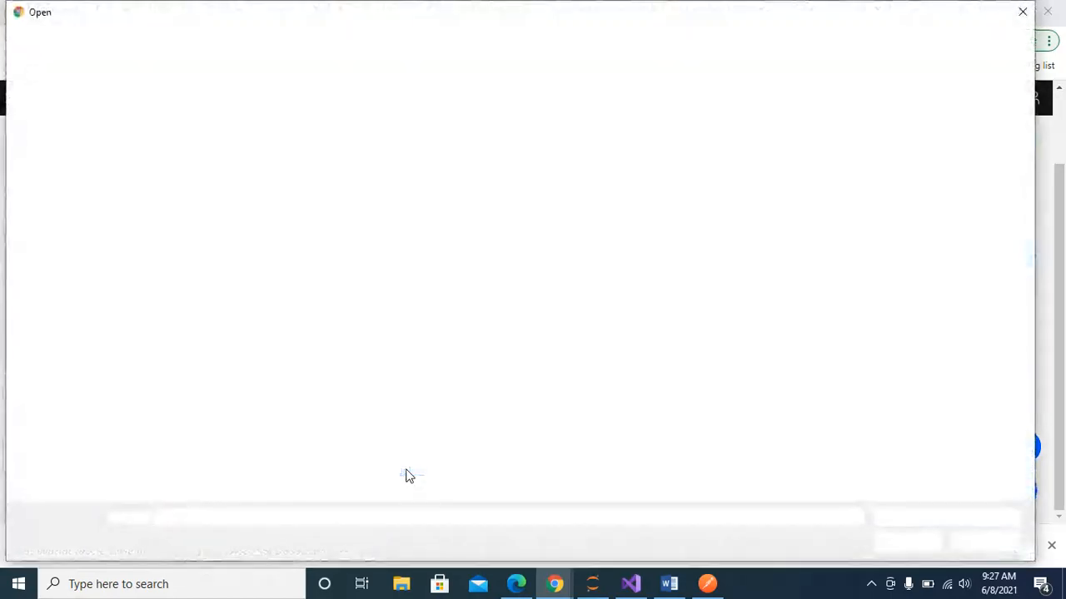
{"action": "left_click", "coordinate": [556, 159]}
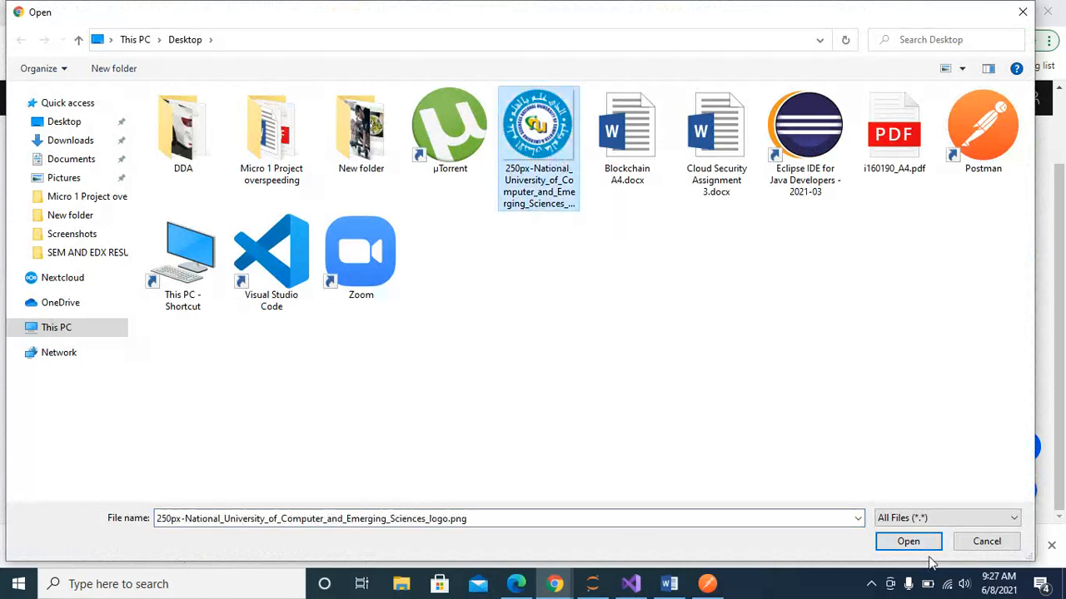
{"action": "left_click", "coordinate": [905, 542]}
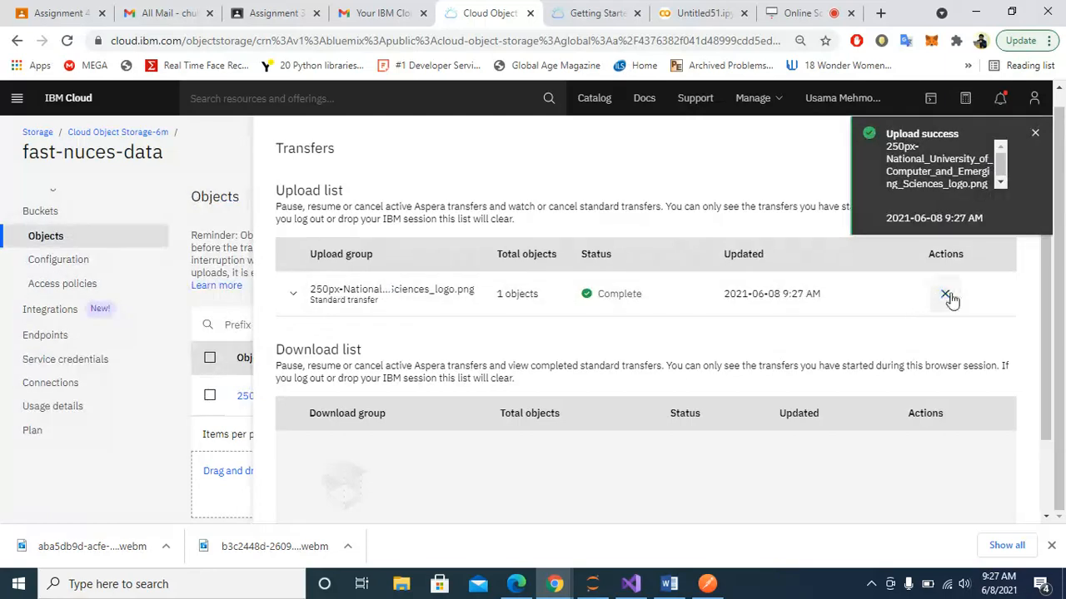
{"action": "left_click", "coordinate": [1035, 134]}
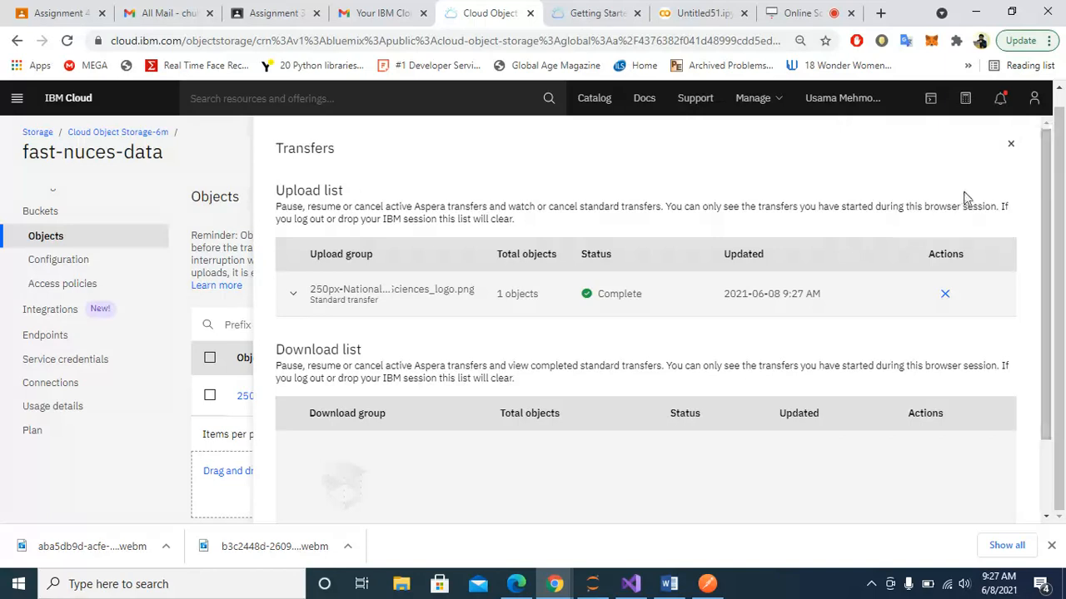
{"action": "left_click", "coordinate": [1011, 144]}
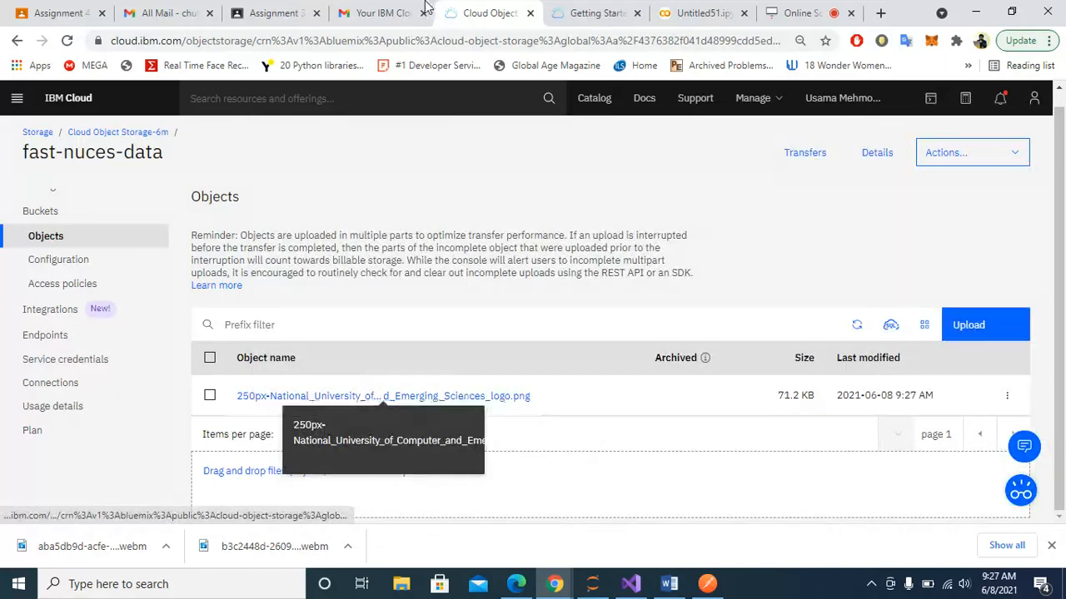
Consult the Assignment 3 document, then open the bucket's Access policies page
{"action": "left_click", "coordinate": [274, 12]}
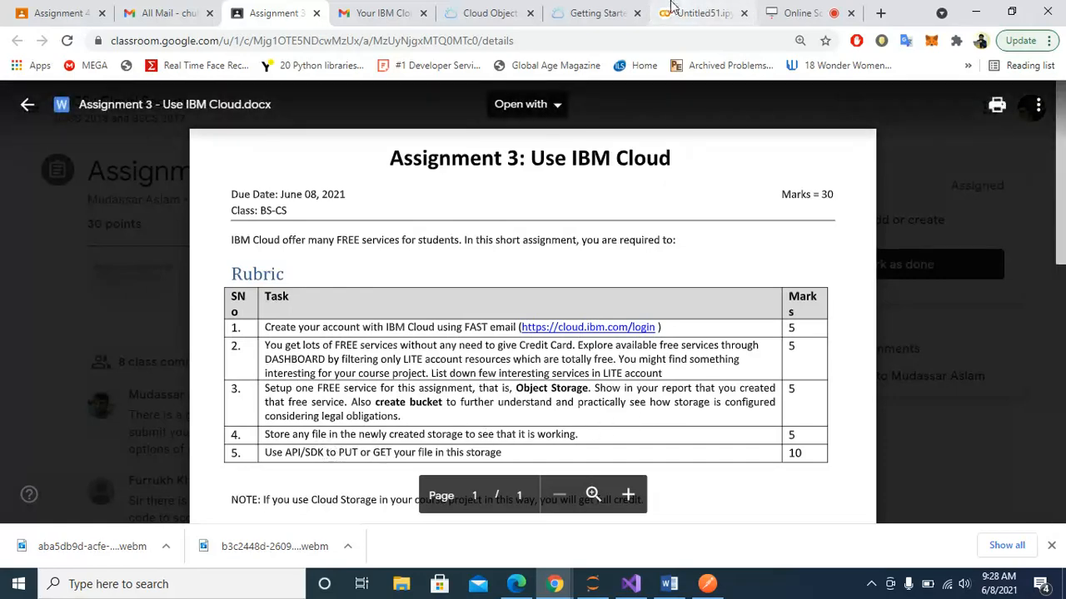
{"action": "left_click", "coordinate": [479, 9]}
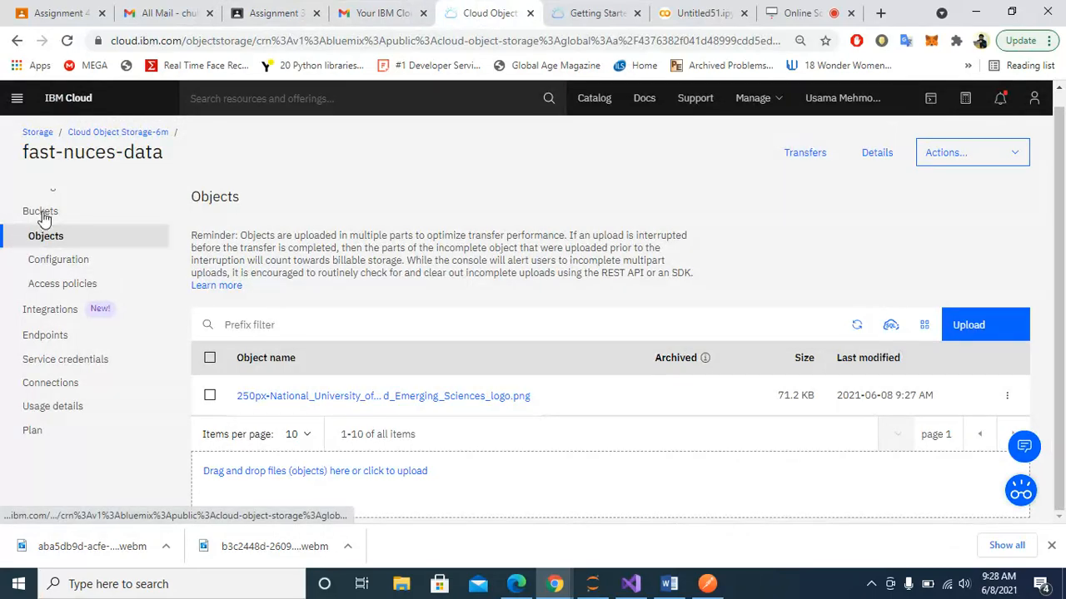
{"action": "left_click", "coordinate": [51, 288]}
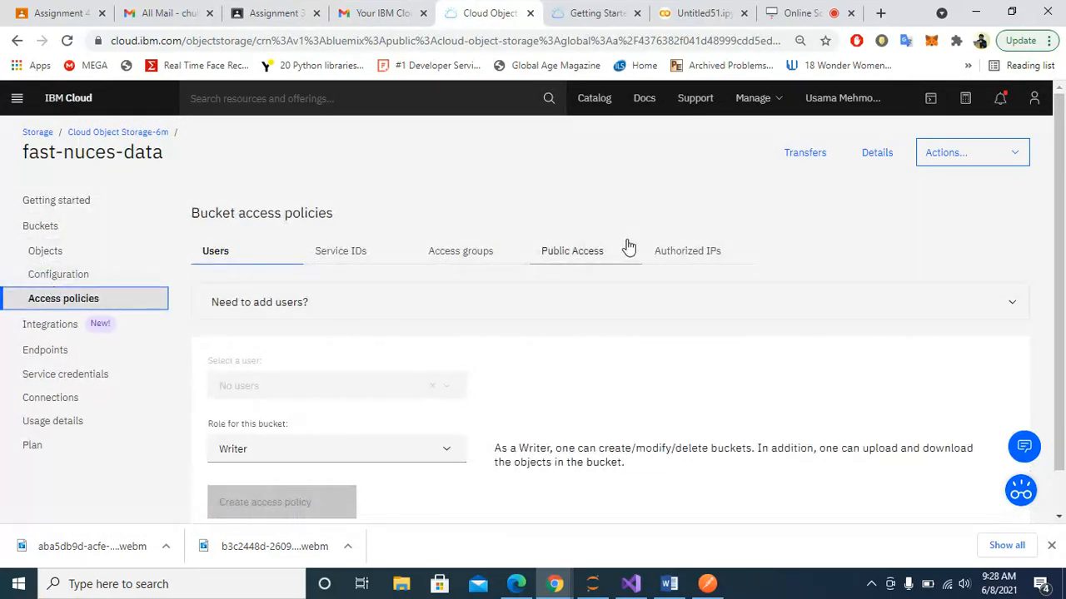
Create and enable a public Content Reader access policy on fast-nuces-data
{"action": "left_click", "coordinate": [587, 259]}
{"action": "scroll", "coordinate": [358, 438], "scroll_direction": "down", "scroll_amount": 1}
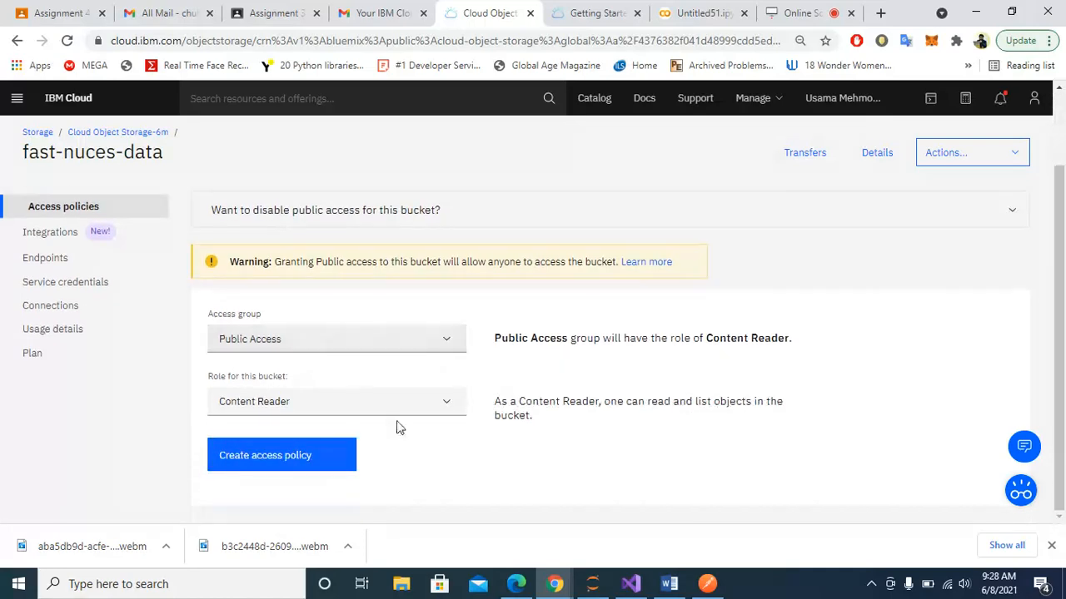
{"action": "scroll", "coordinate": [556, 332], "scroll_direction": "up", "scroll_amount": 1}
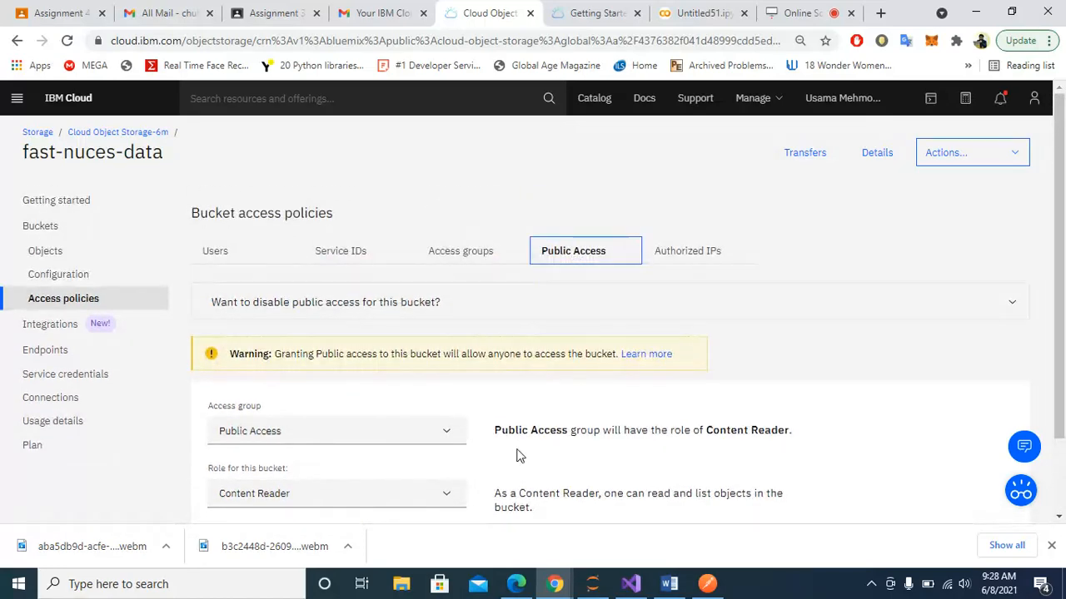
{"action": "scroll", "coordinate": [516, 456], "scroll_direction": "down", "scroll_amount": 1}
{"action": "left_click", "coordinate": [331, 467]}
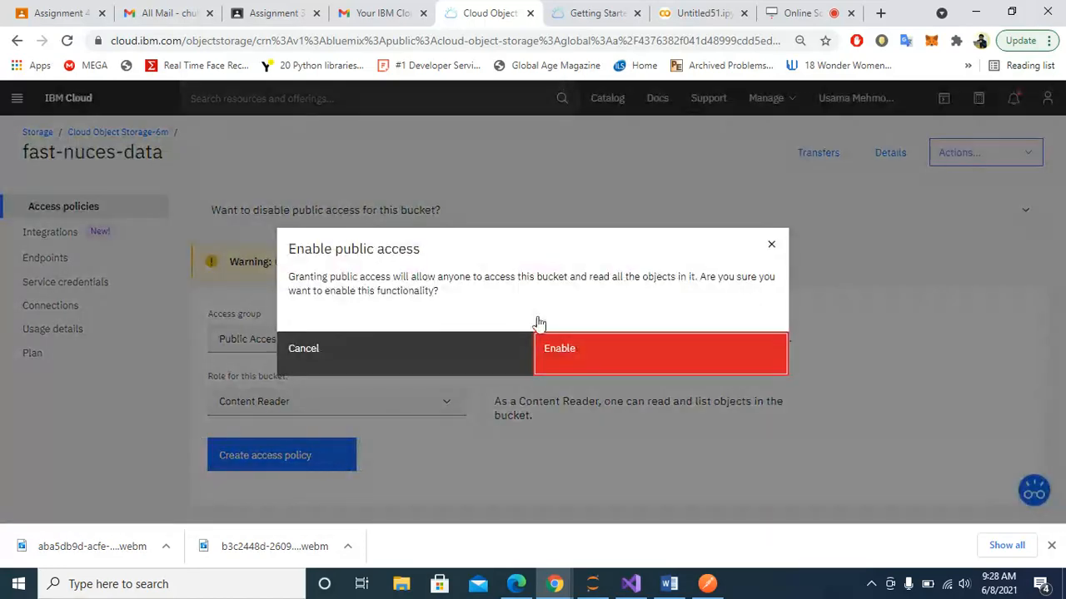
{"action": "left_click", "coordinate": [645, 363]}
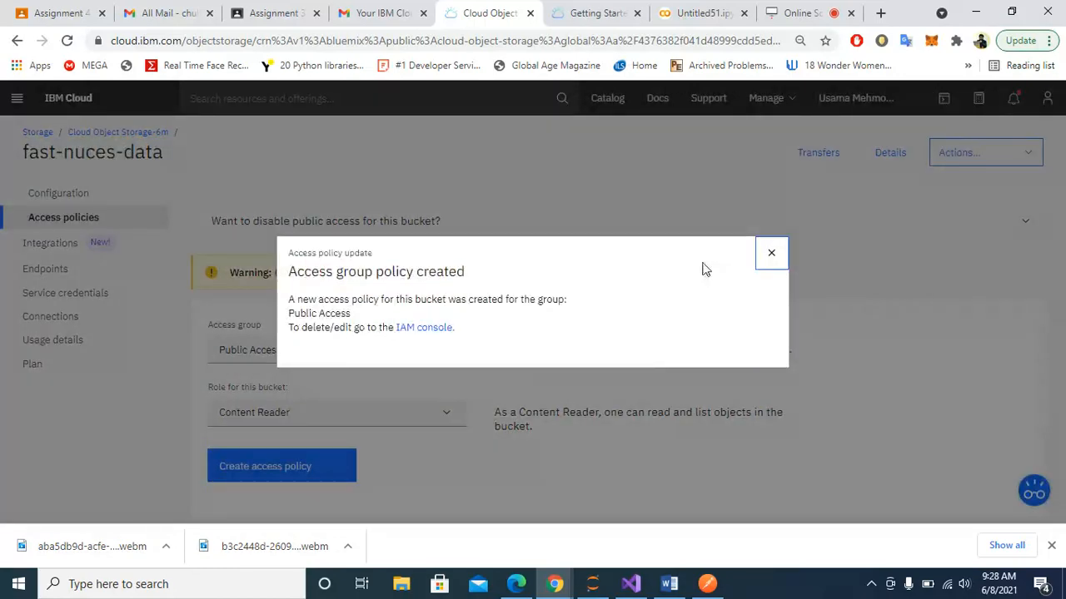
{"action": "left_click", "coordinate": [771, 265]}
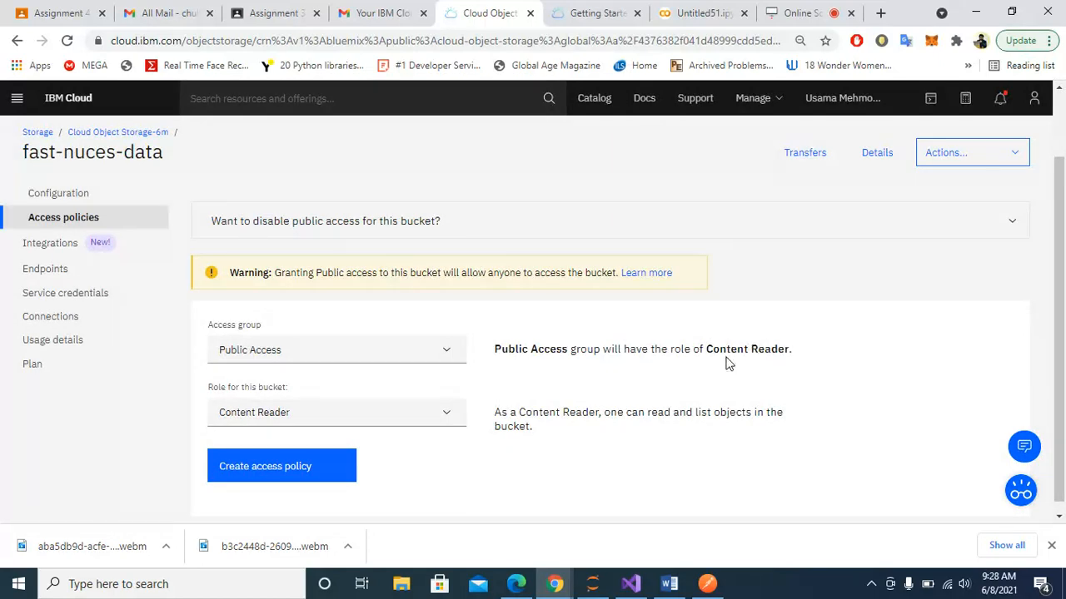
Create a Writer access policy for the user, then bring up the Object Storage SDK guide
{"action": "scroll", "coordinate": [523, 303], "scroll_direction": "up", "scroll_amount": 1}
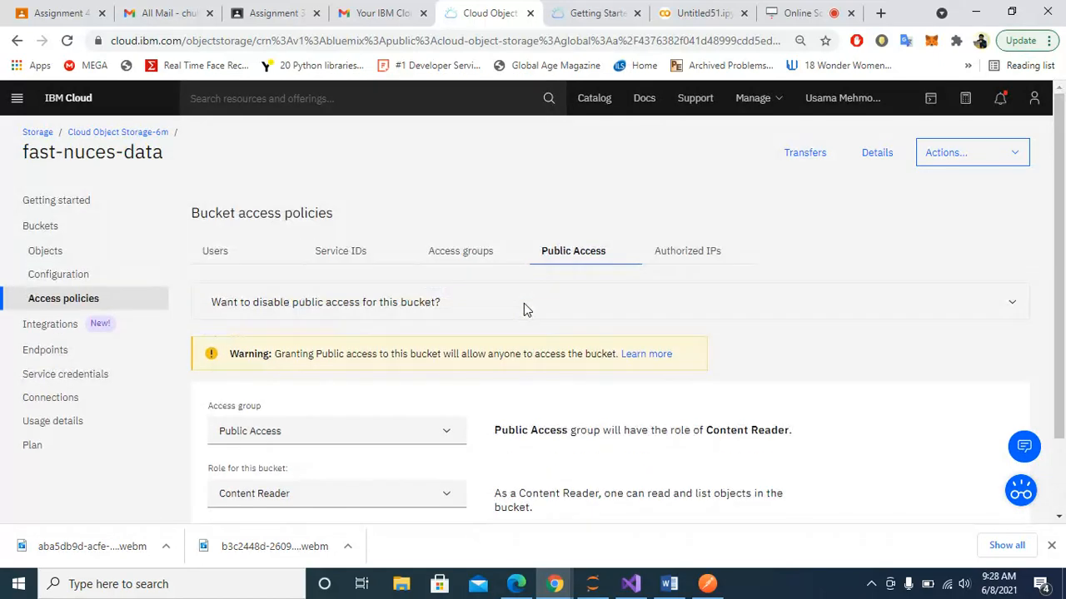
{"action": "left_click", "coordinate": [204, 254]}
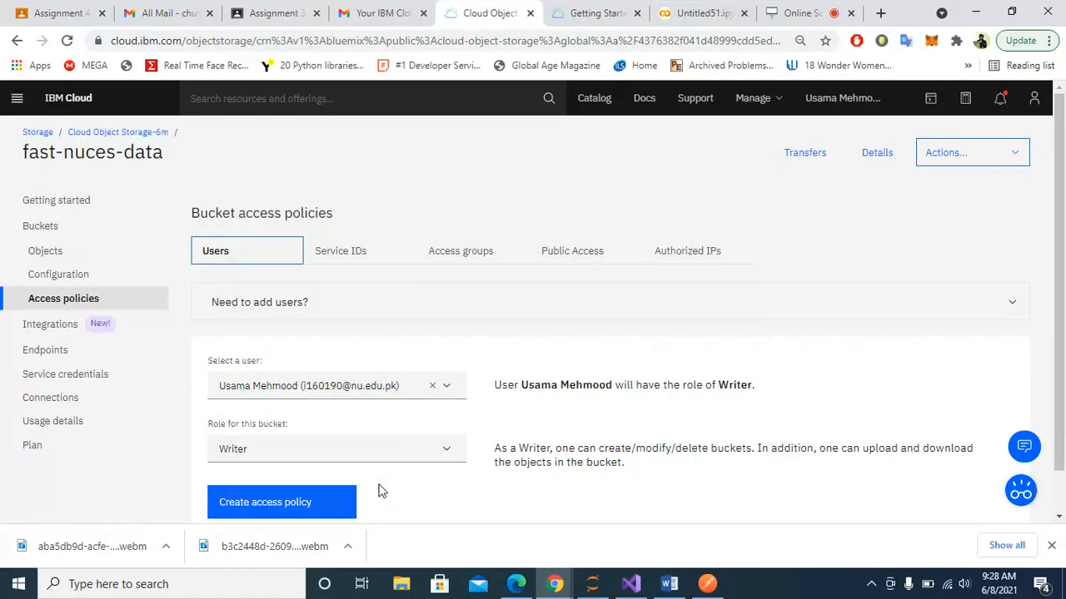
{"action": "left_click", "coordinate": [340, 503]}
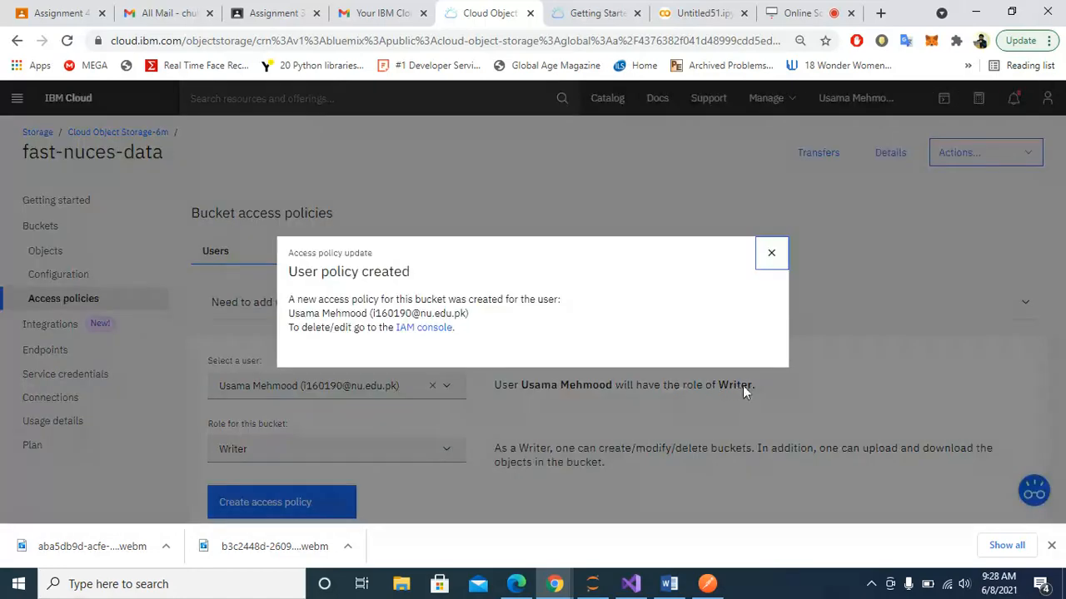
{"action": "left_click", "coordinate": [771, 253]}
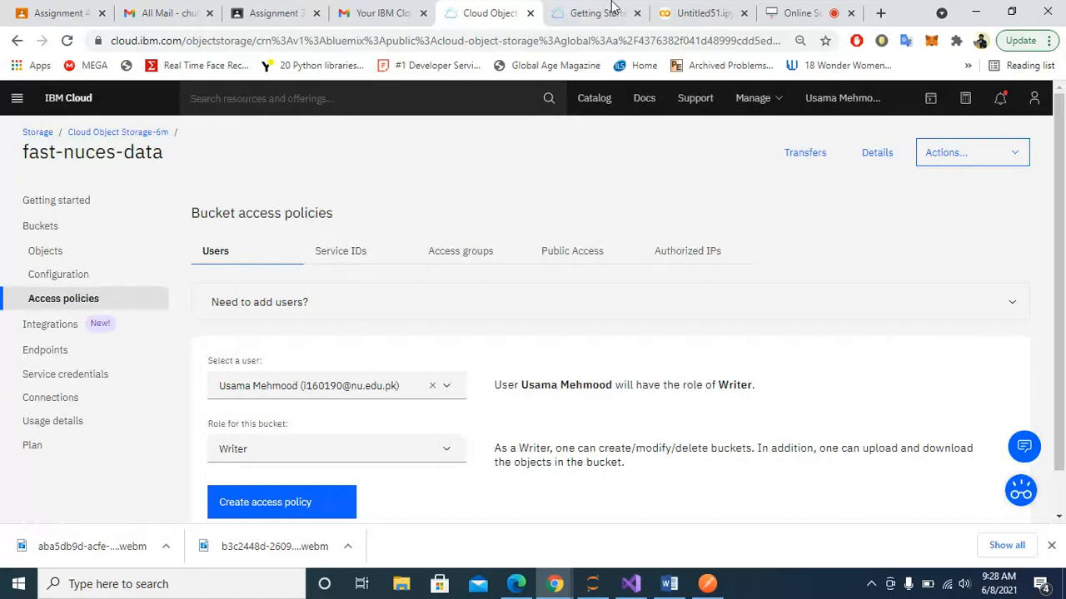
{"action": "left_click", "coordinate": [600, 24]}
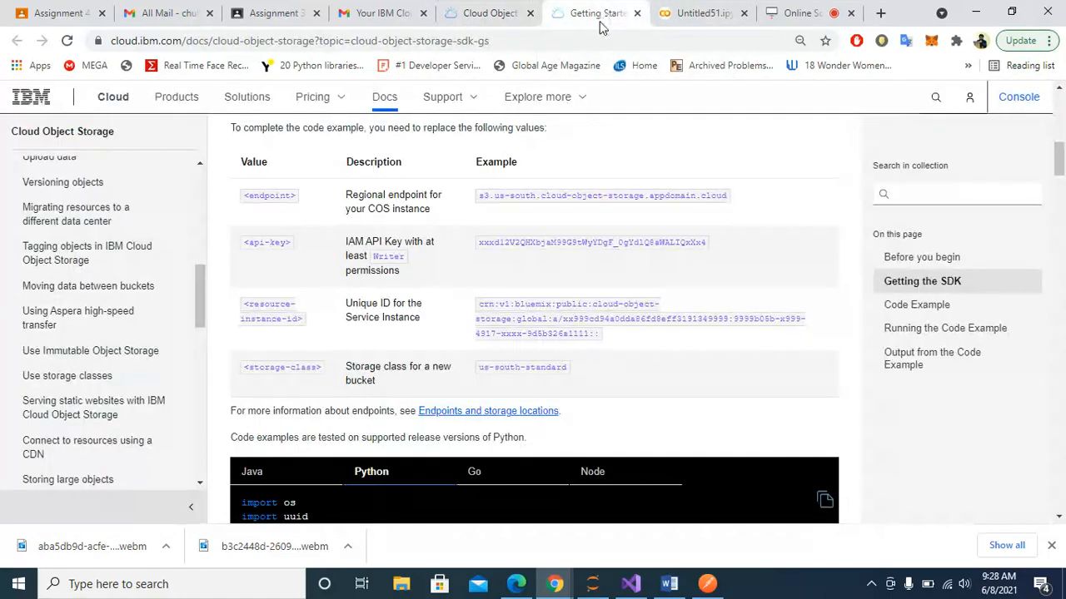
{"action": "scroll", "coordinate": [531, 273], "scroll_direction": "up", "scroll_amount": 8}
{"action": "scroll", "coordinate": [533, 269], "scroll_direction": "down", "scroll_amount": 8}
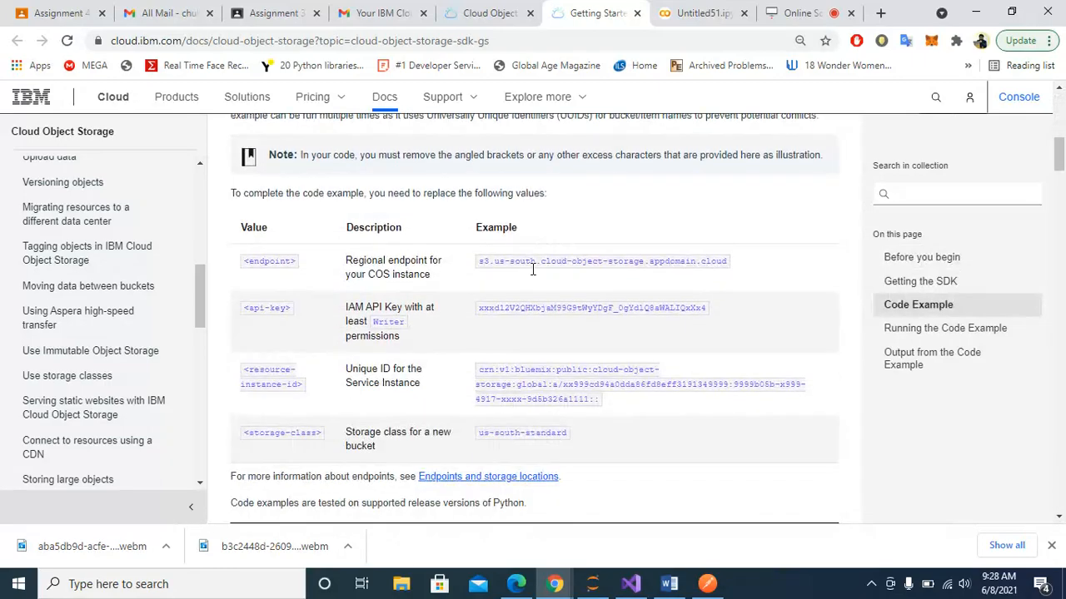
{"action": "scroll", "coordinate": [533, 269], "scroll_direction": "down", "scroll_amount": 4}
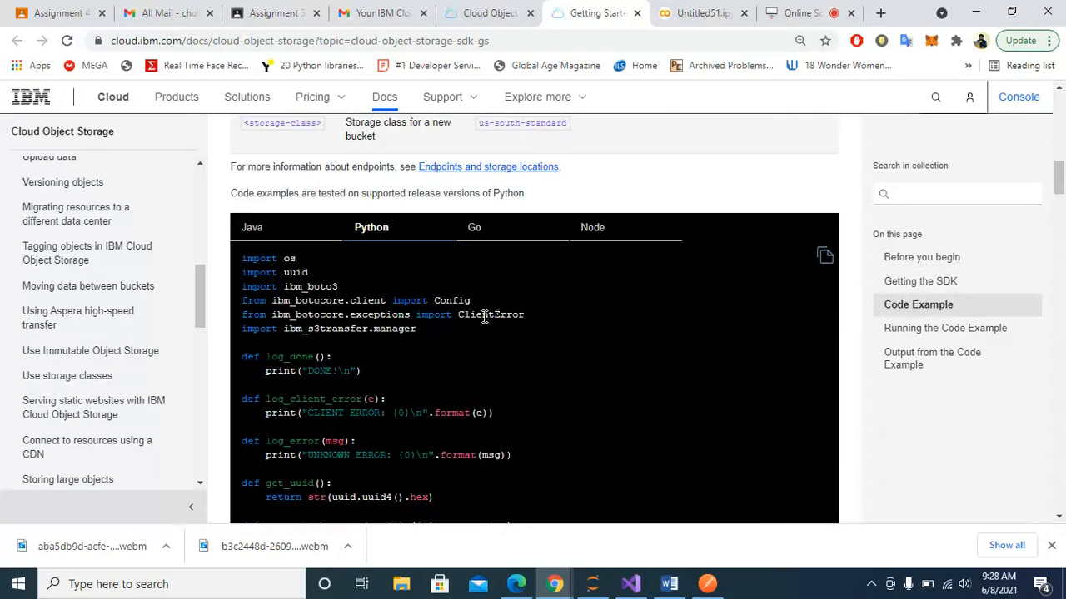
{"action": "scroll", "coordinate": [476, 333], "scroll_direction": "down", "scroll_amount": 4}
{"action": "scroll", "coordinate": [476, 342], "scroll_direction": "up", "scroll_amount": 5}
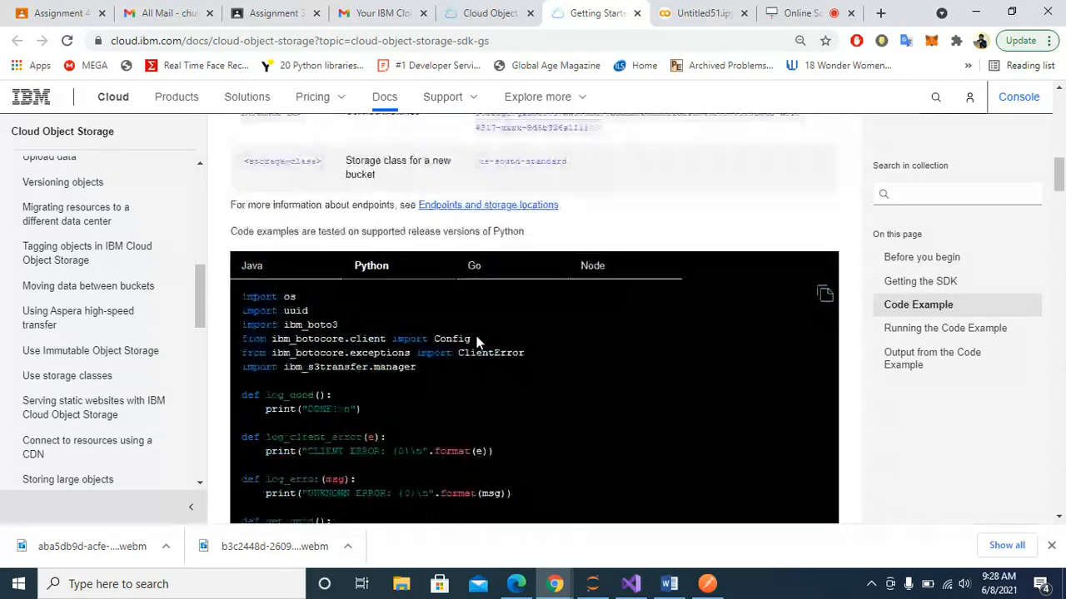
{"action": "scroll", "coordinate": [476, 342], "scroll_direction": "down", "scroll_amount": 7}
{"action": "scroll", "coordinate": [476, 342], "scroll_direction": "down", "scroll_amount": 10}
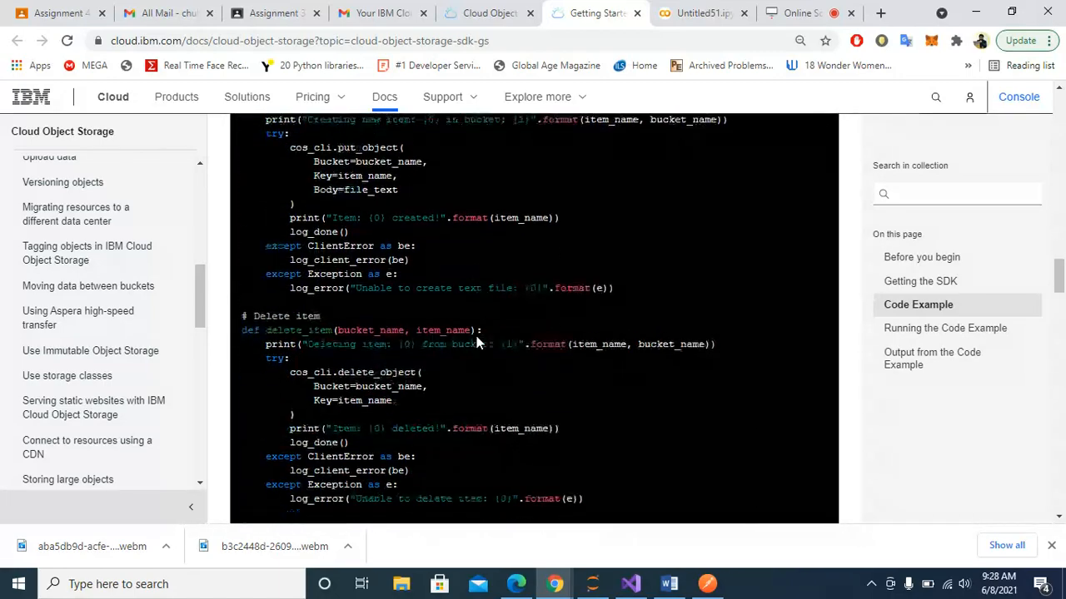
{"action": "scroll", "coordinate": [452, 173], "scroll_direction": "down", "scroll_amount": 3}
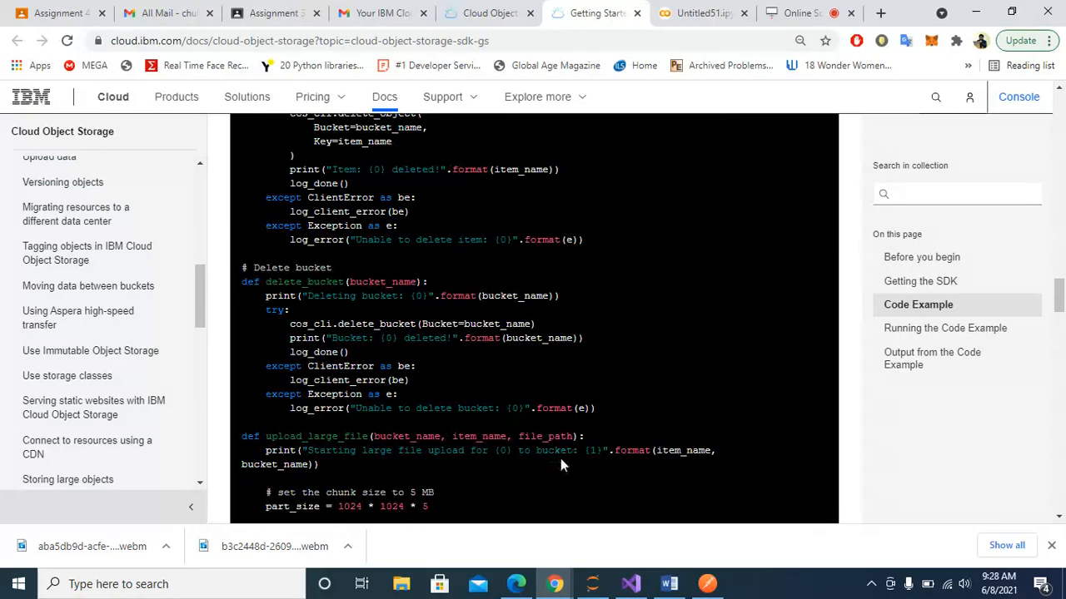
{"action": "scroll", "coordinate": [562, 454], "scroll_direction": "down", "scroll_amount": 15}
{"action": "scroll", "coordinate": [560, 458], "scroll_direction": "up", "scroll_amount": 20}
{"action": "scroll", "coordinate": [560, 458], "scroll_direction": "up", "scroll_amount": 15}
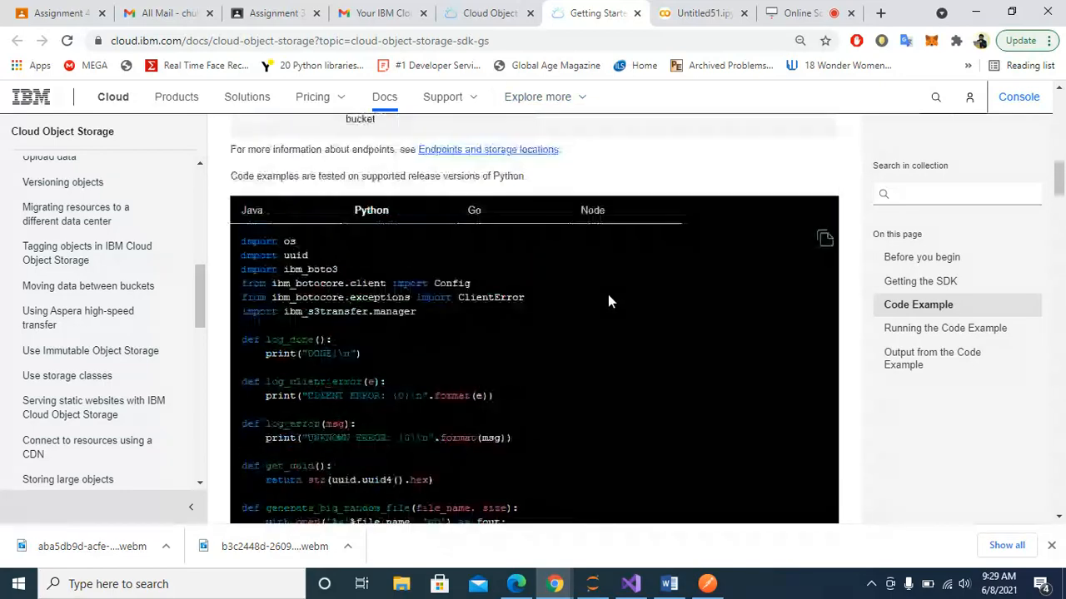
{"action": "scroll", "coordinate": [607, 300], "scroll_direction": "up", "scroll_amount": 4}
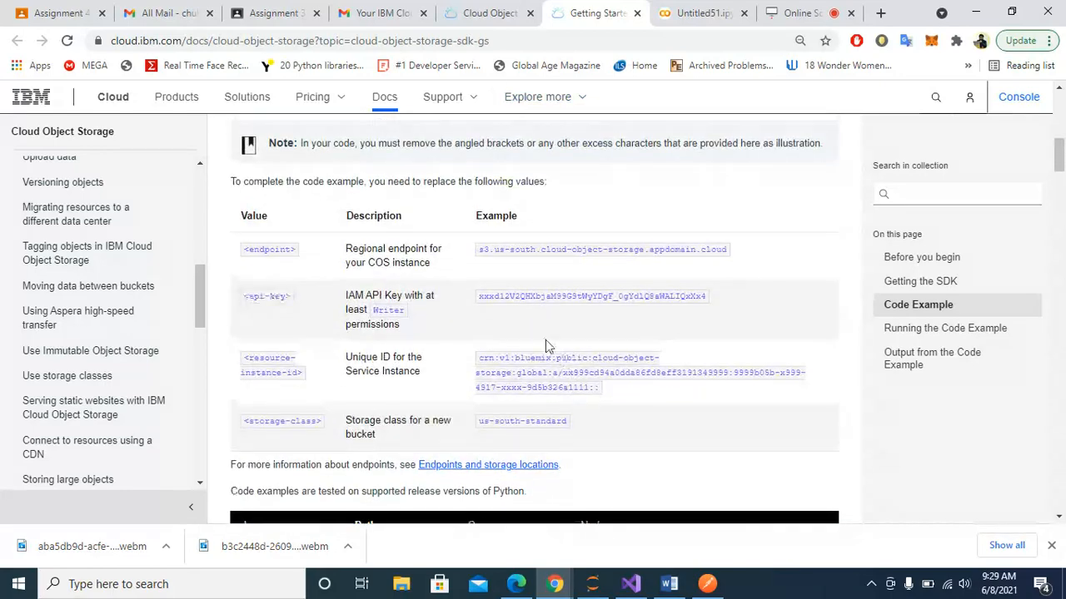
{"action": "left_click", "coordinate": [690, 14]}
Reconnect the Untitled51.ipynb runtime, then bring back the fast-nuces-data access-policies page
{"action": "left_click", "coordinate": [766, 348]}
{"action": "scroll", "coordinate": [806, 261], "scroll_direction": "up", "scroll_amount": 10}
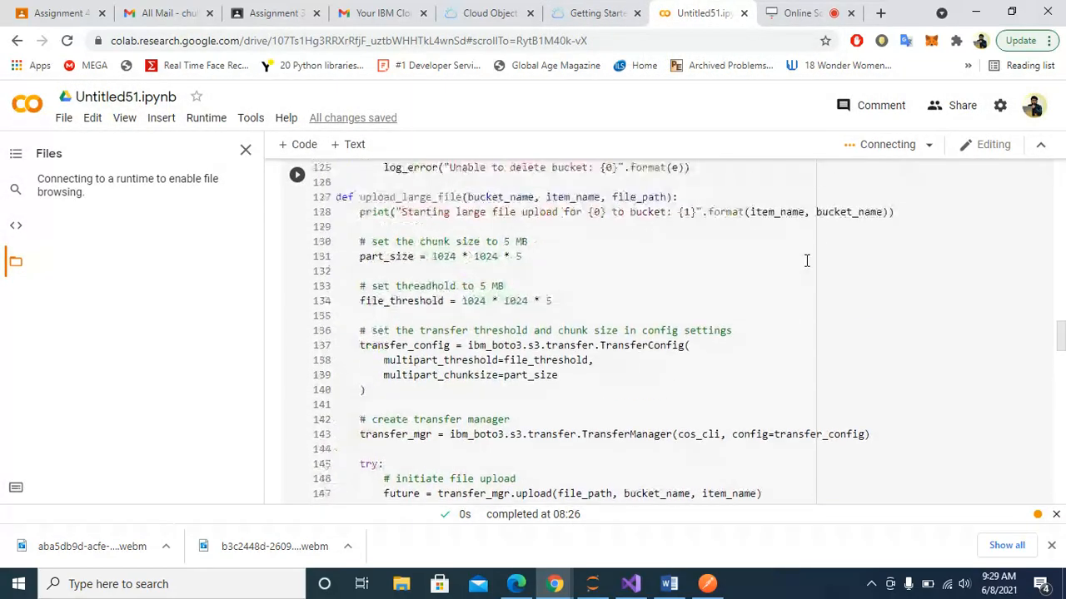
{"action": "scroll", "coordinate": [805, 261], "scroll_direction": "down", "scroll_amount": 4}
{"action": "scroll", "coordinate": [806, 261], "scroll_direction": "down", "scroll_amount": 9}
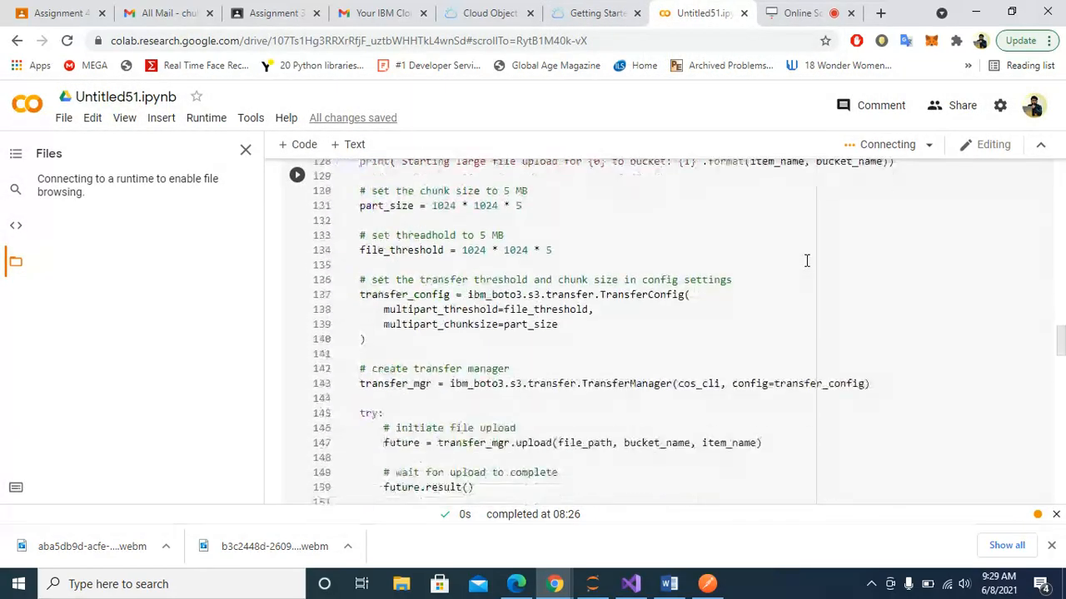
{"action": "scroll", "coordinate": [805, 260], "scroll_direction": "up", "scroll_amount": 2}
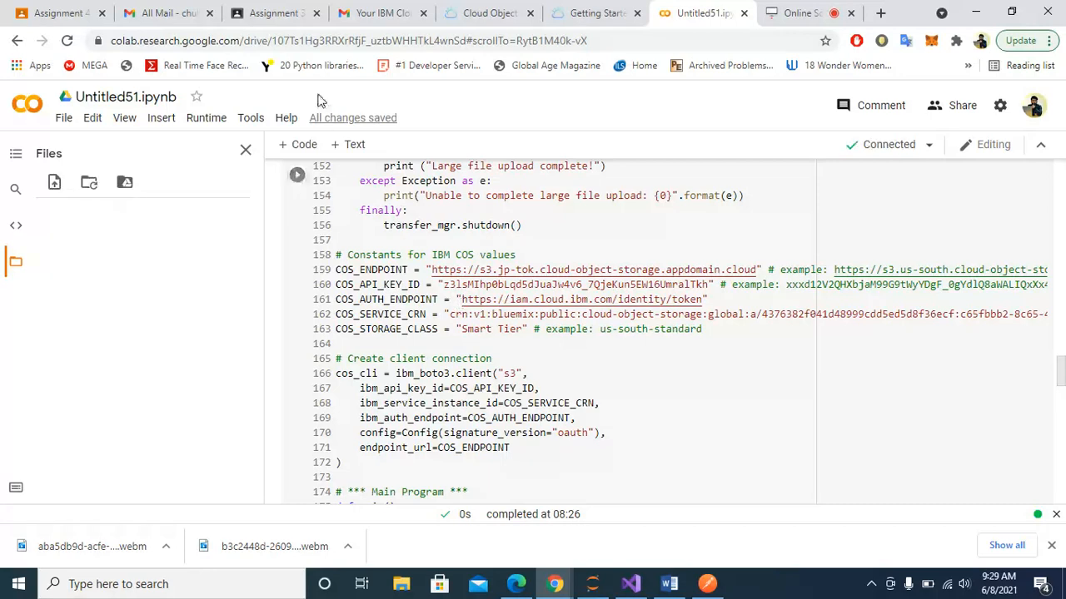
{"action": "left_click", "coordinate": [479, 8]}
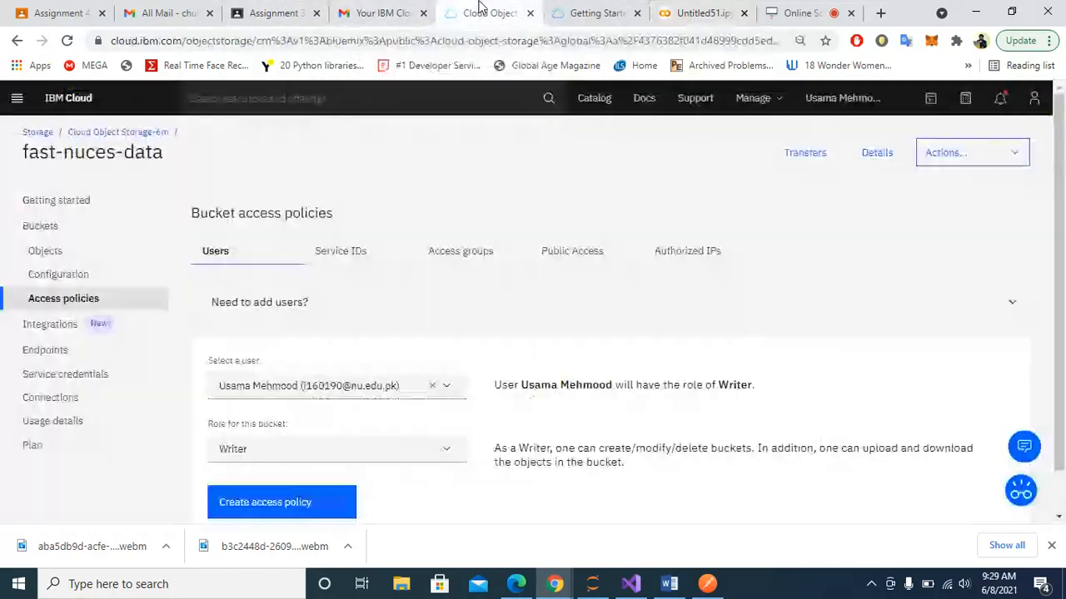
Expand Service credentials-1 and select its full apikey value for copying
{"action": "left_click", "coordinate": [50, 376]}
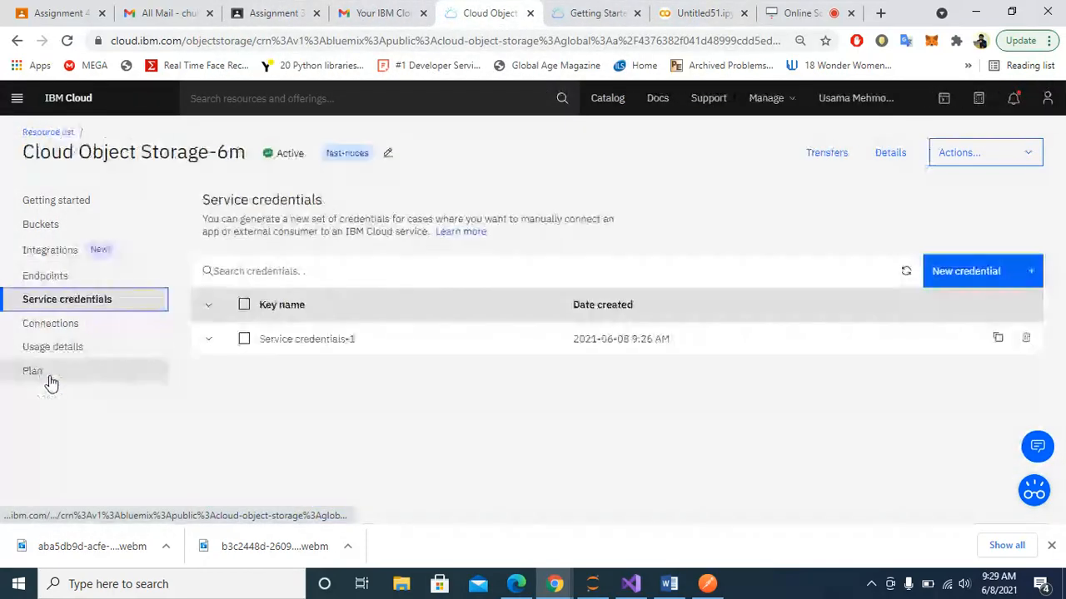
{"action": "left_click", "coordinate": [209, 342]}
{"action": "left_click_drag", "start_coordinate": [329, 376], "coordinate": [604, 377]}
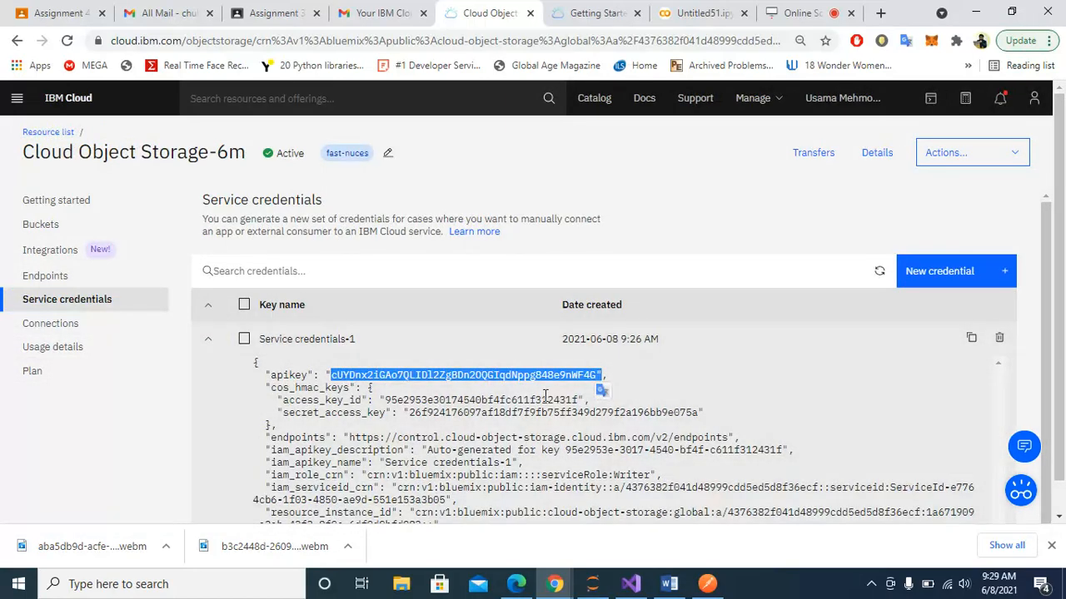
{"action": "left_click", "coordinate": [403, 391]}
{"action": "left_click_drag", "start_coordinate": [333, 376], "coordinate": [596, 378]}
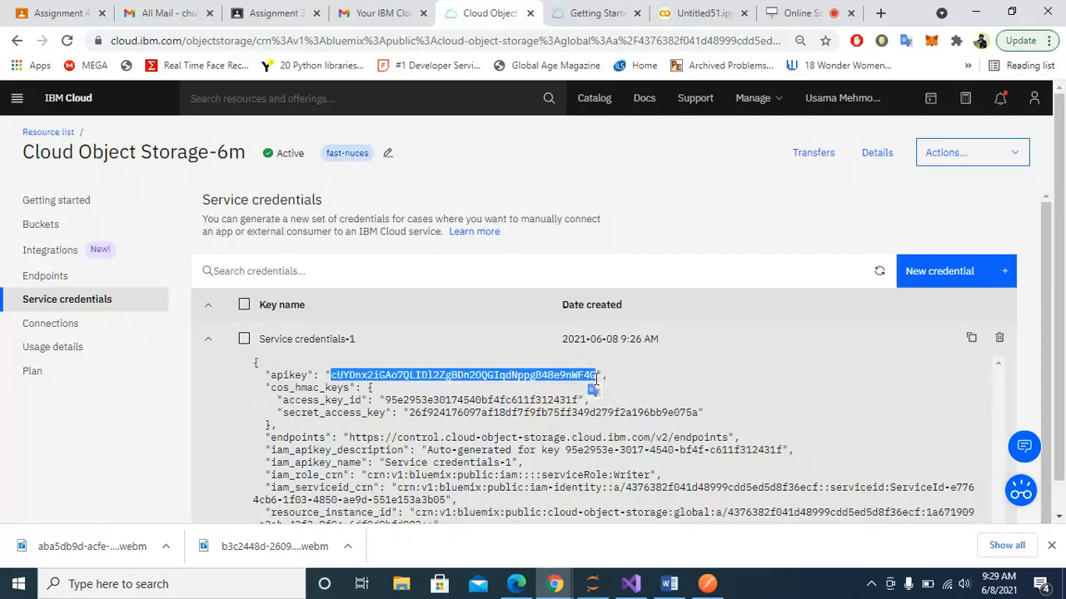
{"action": "left_click", "coordinate": [710, 13]}
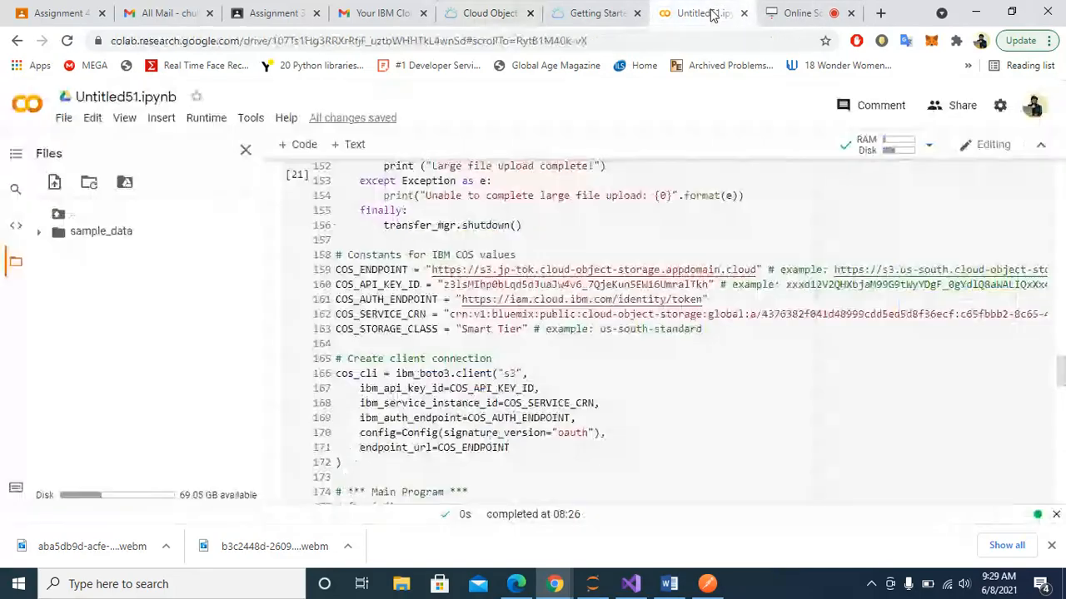
Paste the new API key into COS_API_KEY_ID on line 160, undoing a stray paste over the endpoint
{"action": "scroll", "coordinate": [433, 270], "scroll_direction": "down", "scroll_amount": 4}
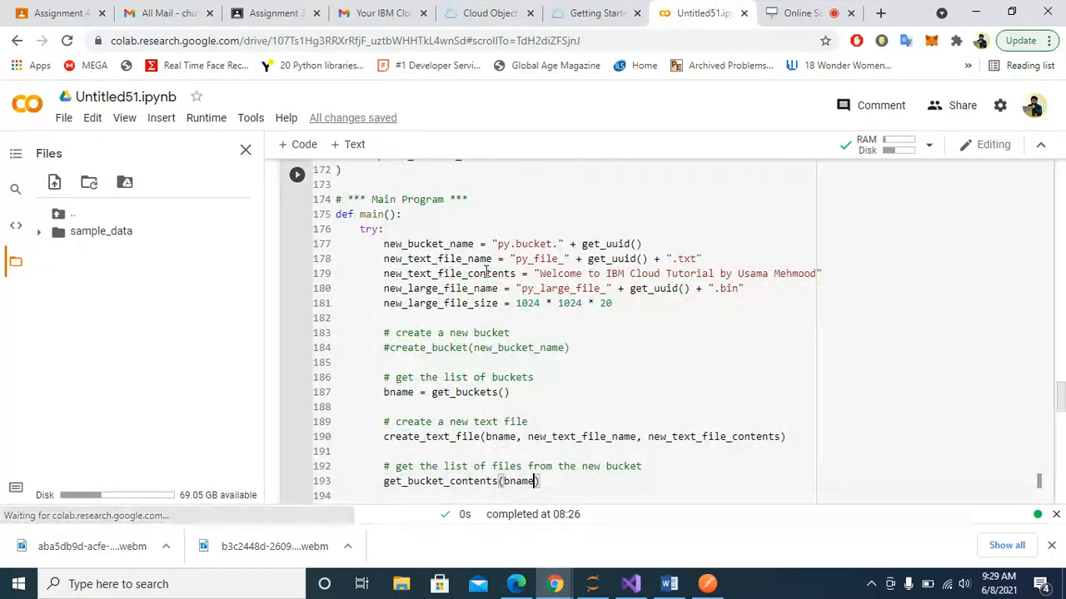
{"action": "scroll", "coordinate": [496, 296], "scroll_direction": "up", "scroll_amount": 6}
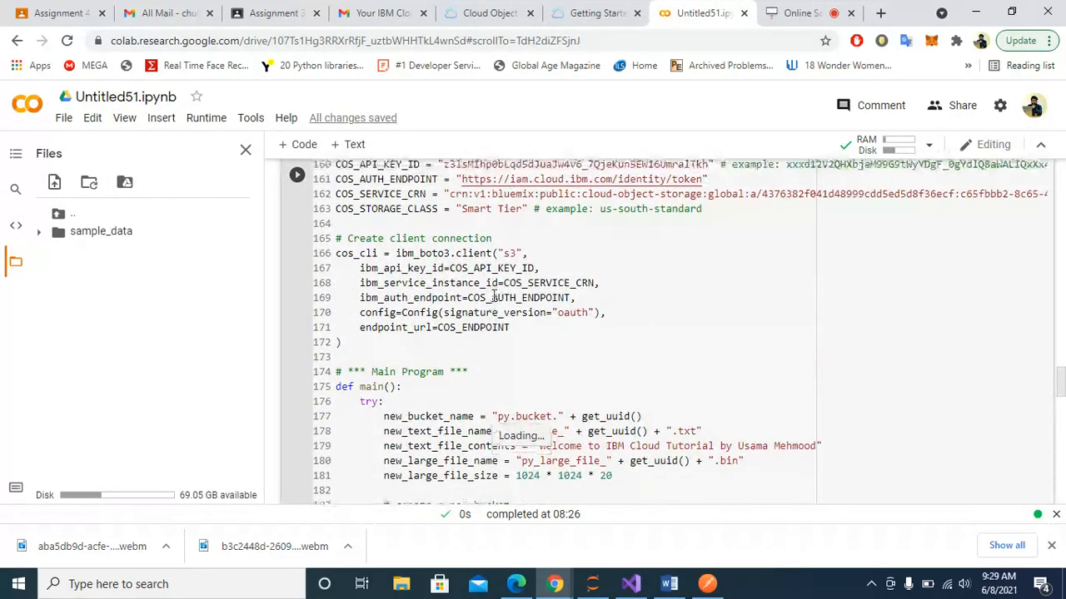
{"action": "scroll", "coordinate": [700, 400], "scroll_direction": "down", "scroll_amount": 3}
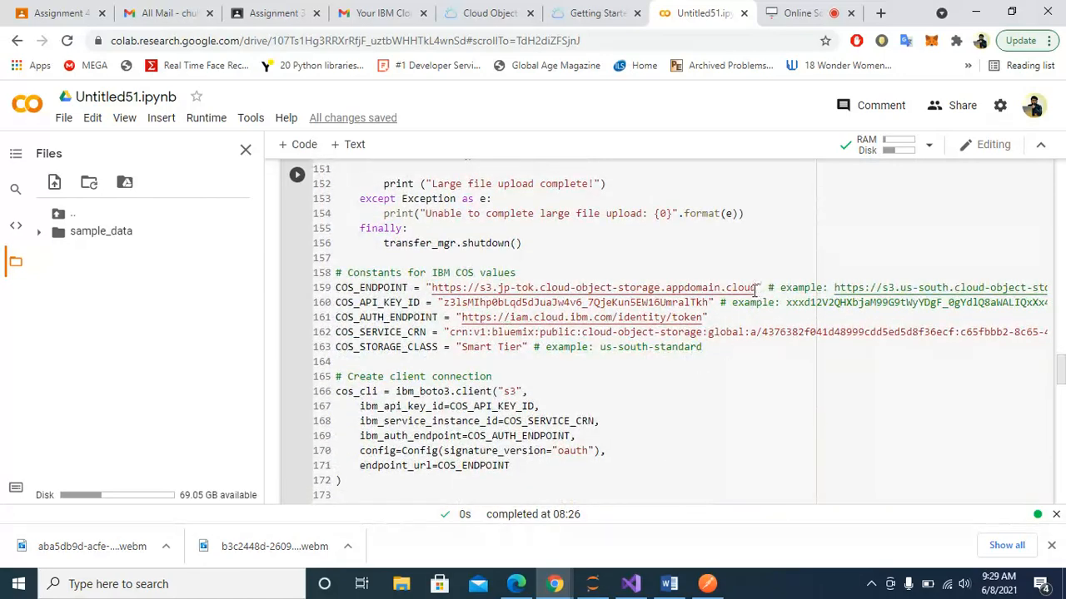
{"action": "left_click", "coordinate": [1052, 546]}
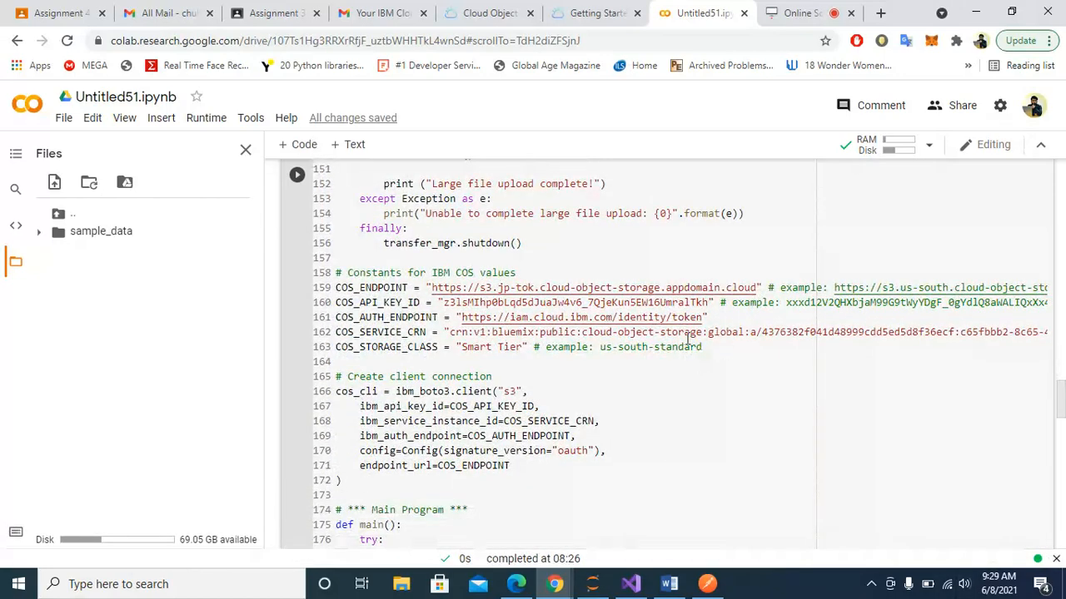
{"action": "left_click_drag", "start_coordinate": [759, 287], "coordinate": [437, 287]}
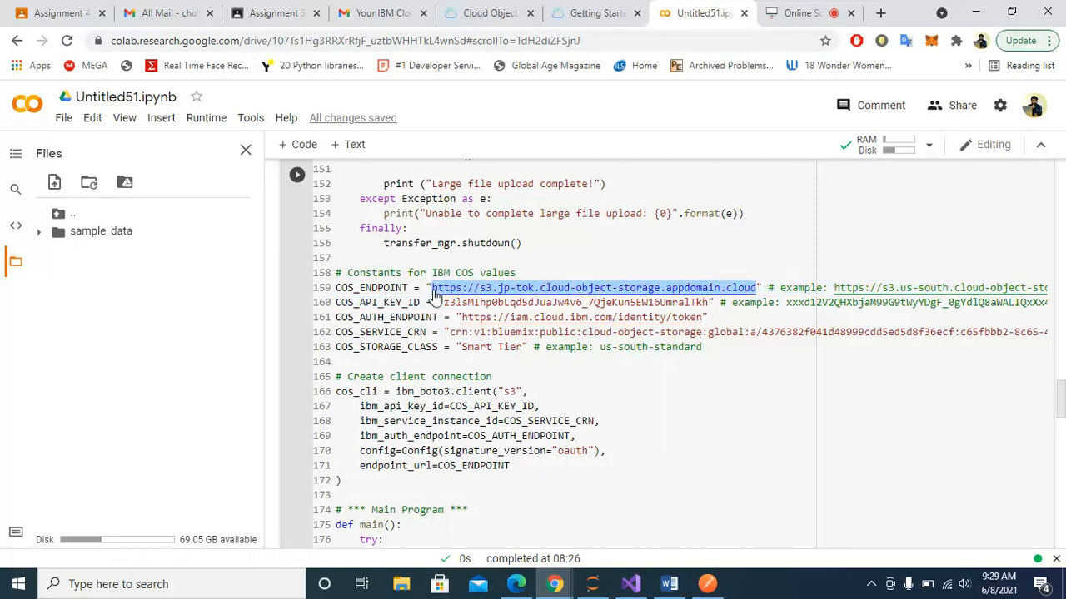
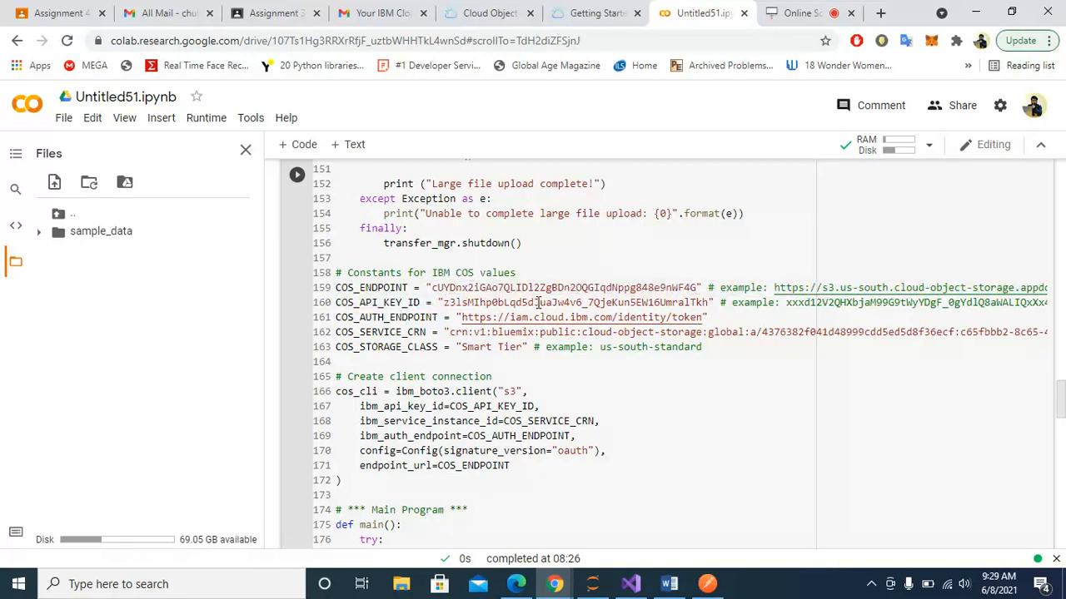
{"action": "key", "text": "ctrl+z"}
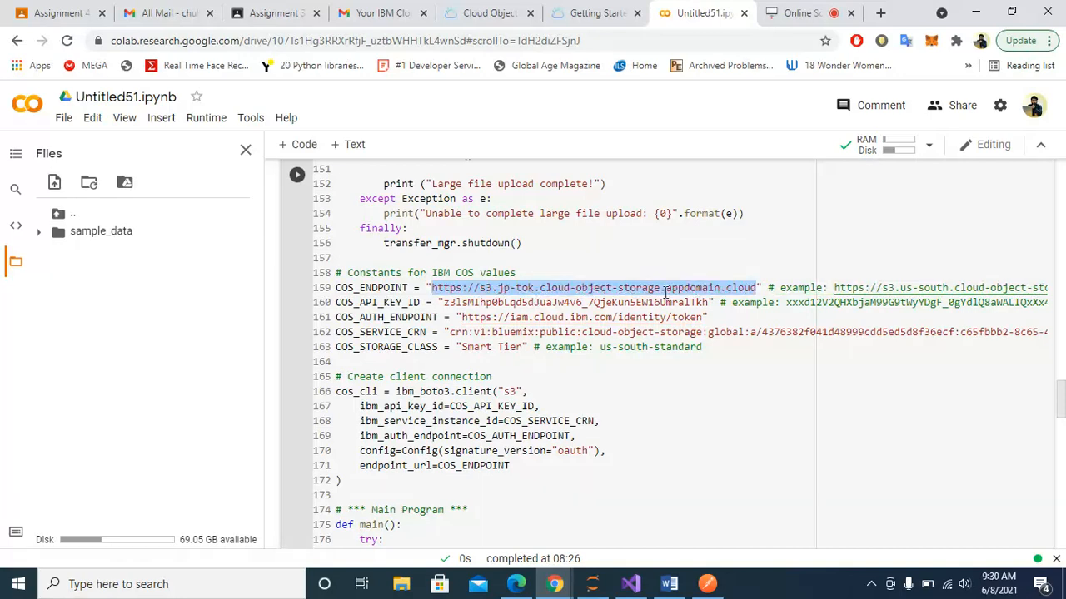
{"action": "left_click", "coordinate": [671, 317]}
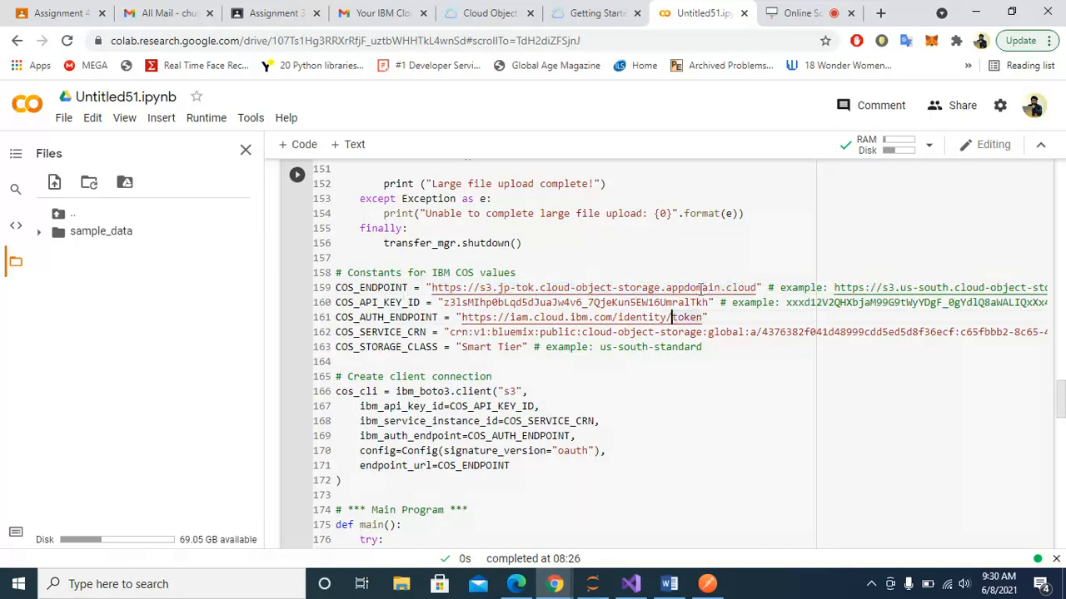
{"action": "left_click_drag", "start_coordinate": [707, 302], "coordinate": [444, 302]}
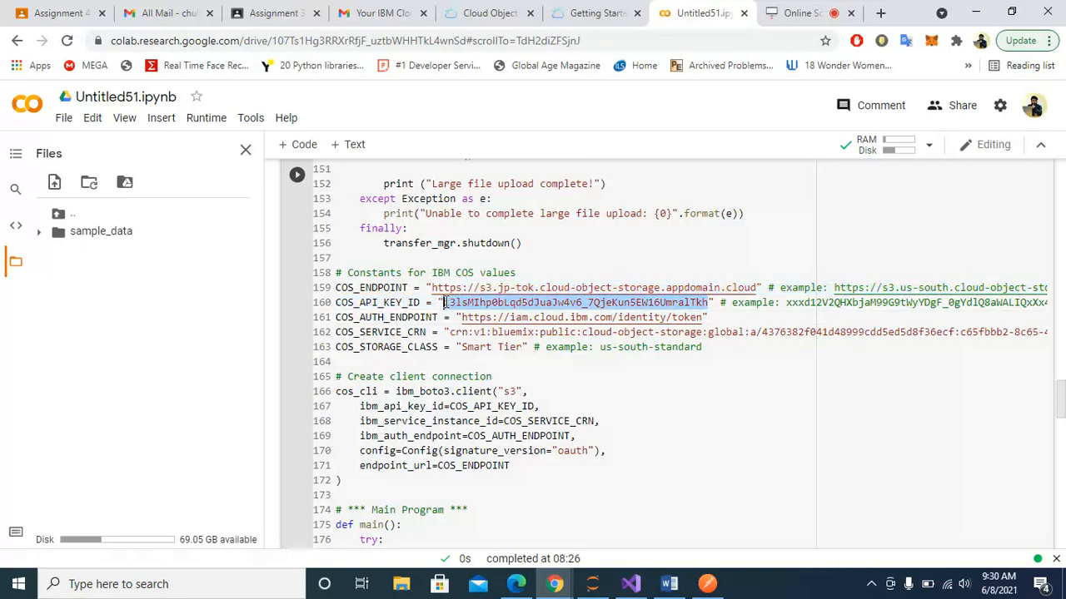
{"action": "key", "text": "ctrl+v"}
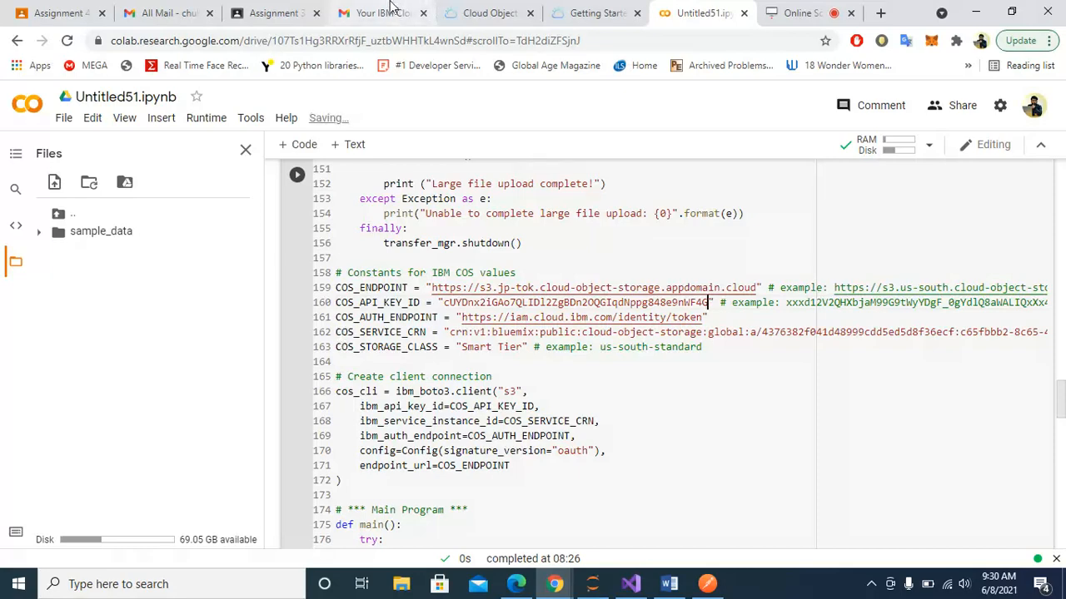
{"action": "left_click", "coordinate": [592, 13]}
Copy the resource_instance_id value from the Cloud Object Storage service credentials
{"action": "left_click", "coordinate": [521, 12]}
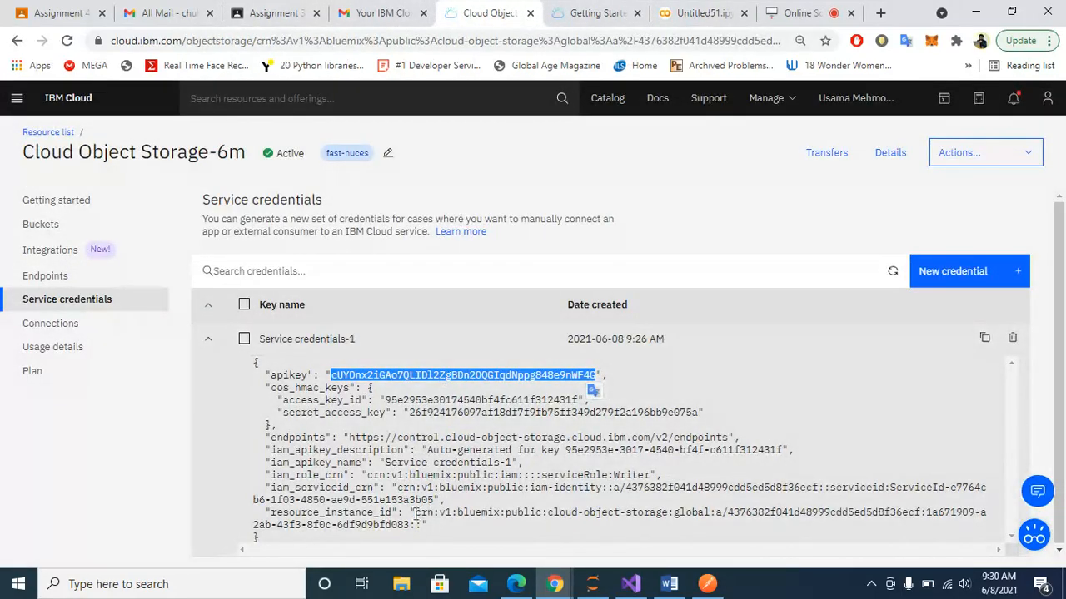
{"action": "left_click_drag", "start_coordinate": [412, 514], "coordinate": [418, 525]}
{"action": "key", "text": "ctrl+c"}
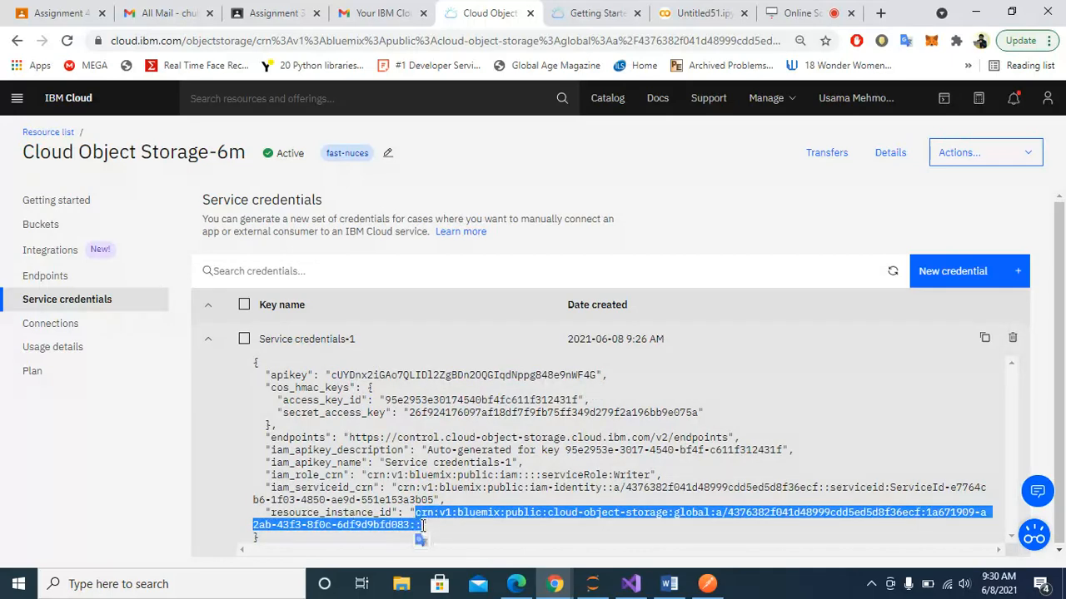
{"action": "left_click", "coordinate": [704, 13]}
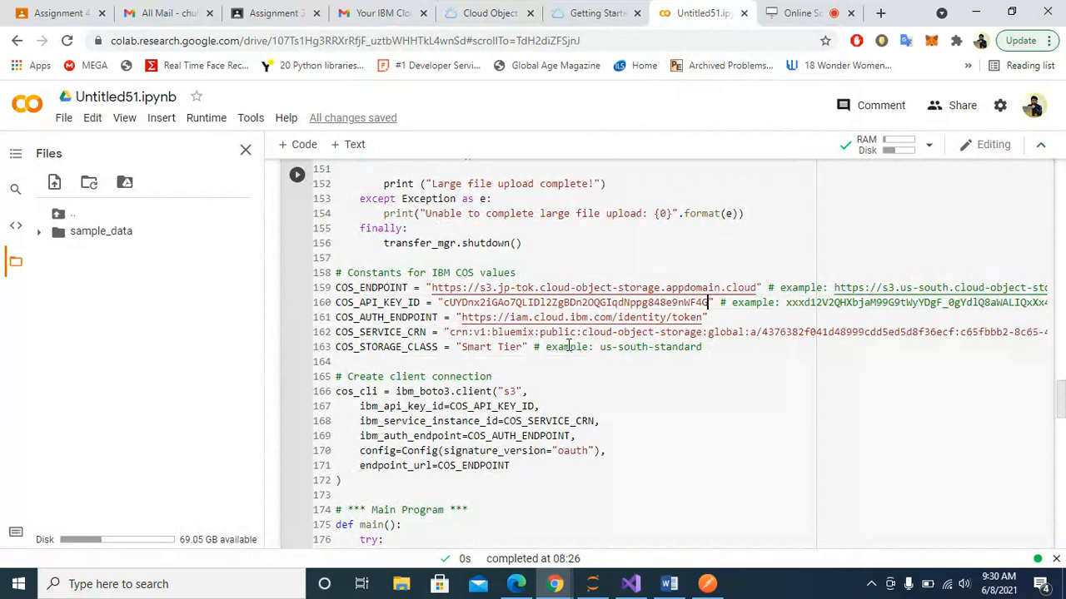
Hide the Files panel and paste the copied resource_instance_id over COS_SERVICE_CRN on line 162
{"action": "scroll", "coordinate": [525, 445], "scroll_direction": "right", "scroll_amount": 1}
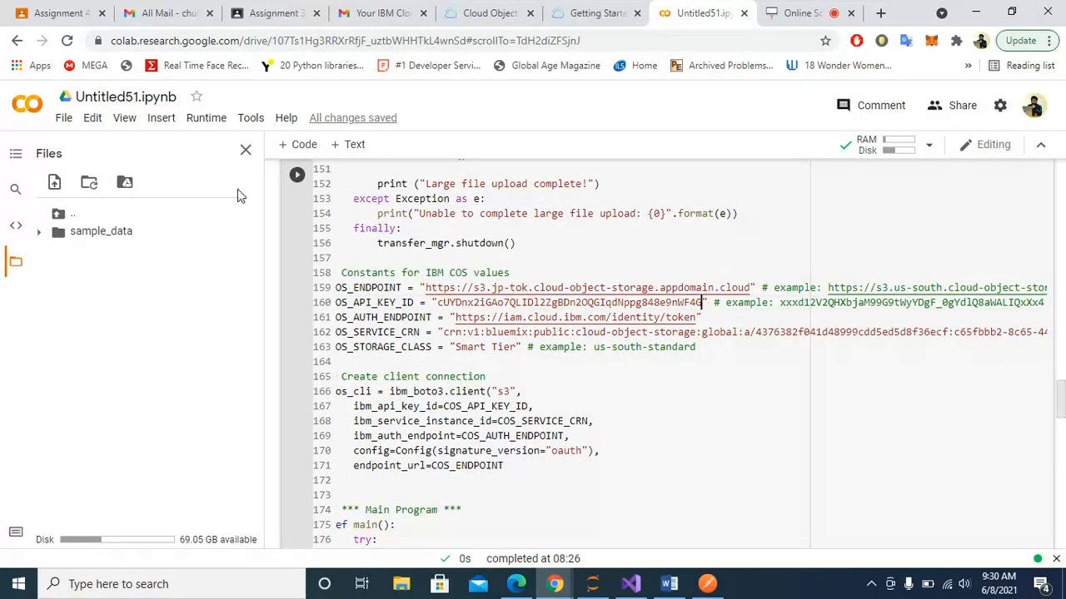
{"action": "left_click", "coordinate": [245, 150]}
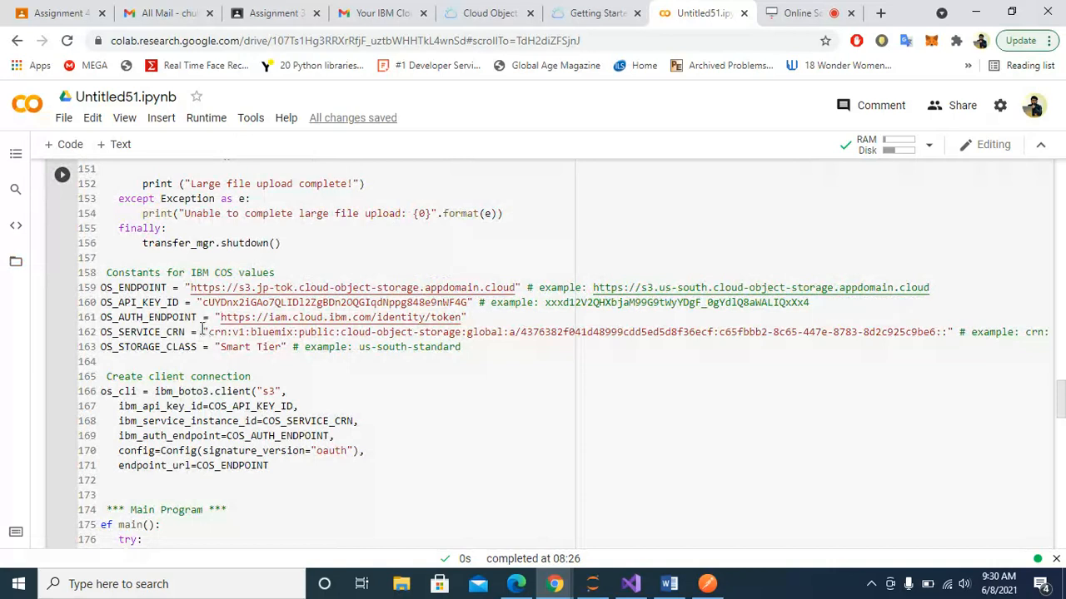
{"action": "left_click_drag", "start_coordinate": [210, 333], "coordinate": [955, 332]}
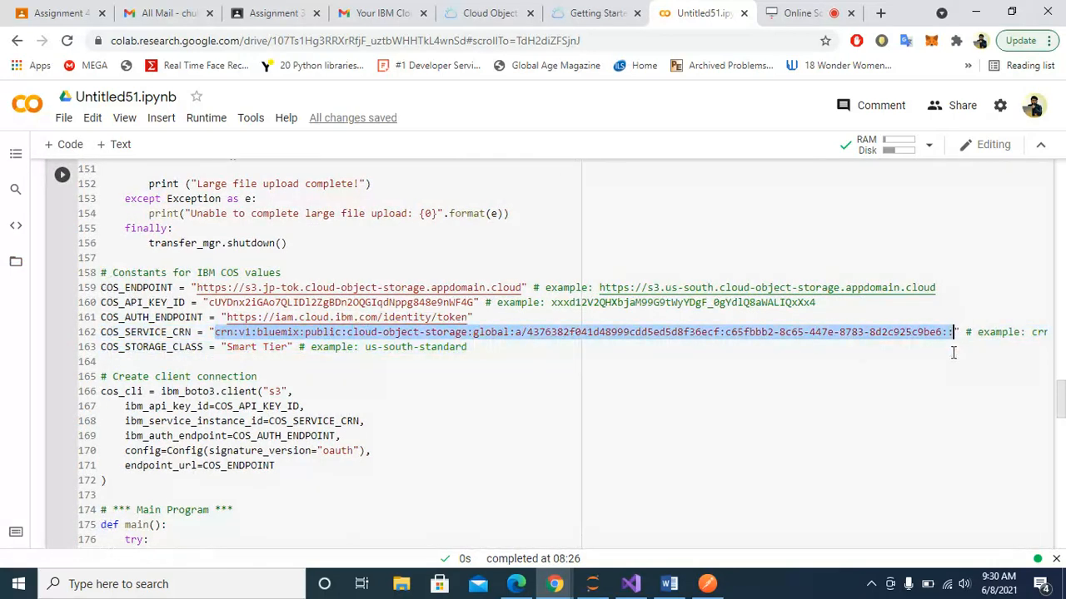
{"action": "key", "text": "ctrl+v"}
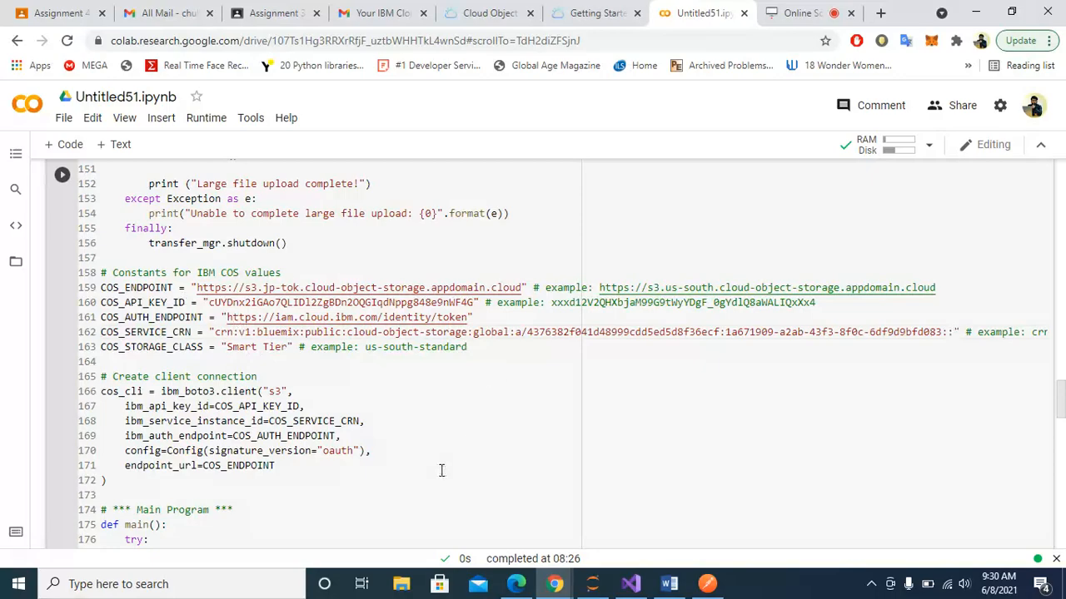
{"action": "scroll", "coordinate": [441, 470], "scroll_direction": "down", "scroll_amount": 2}
{"action": "scroll", "coordinate": [441, 470], "scroll_direction": "up", "scroll_amount": 2}
{"action": "scroll", "coordinate": [441, 470], "scroll_direction": "down", "scroll_amount": 4}
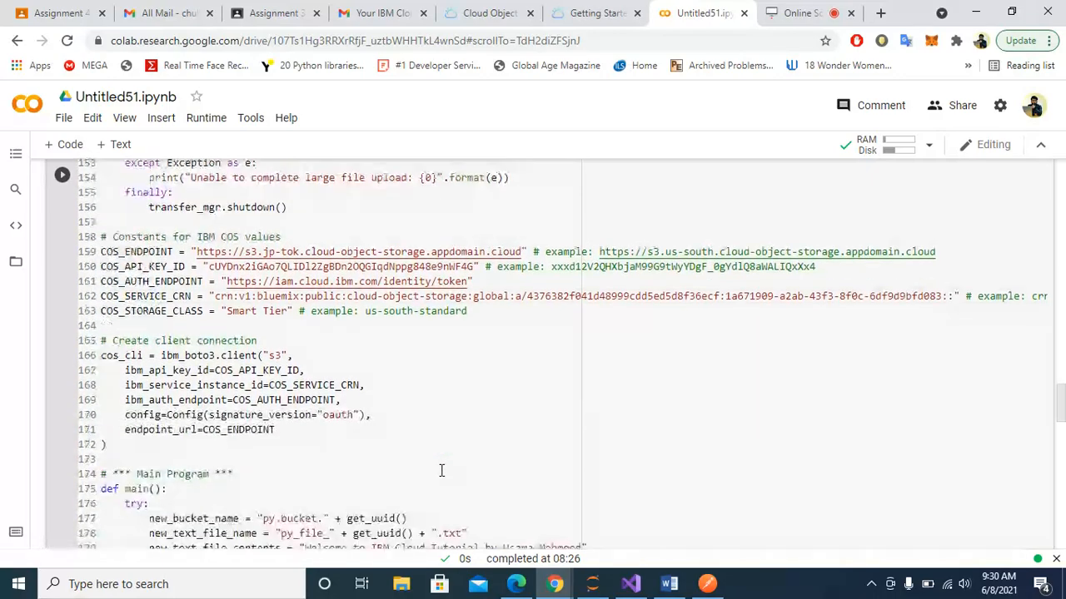
{"action": "scroll", "coordinate": [441, 470], "scroll_direction": "down", "scroll_amount": 7}
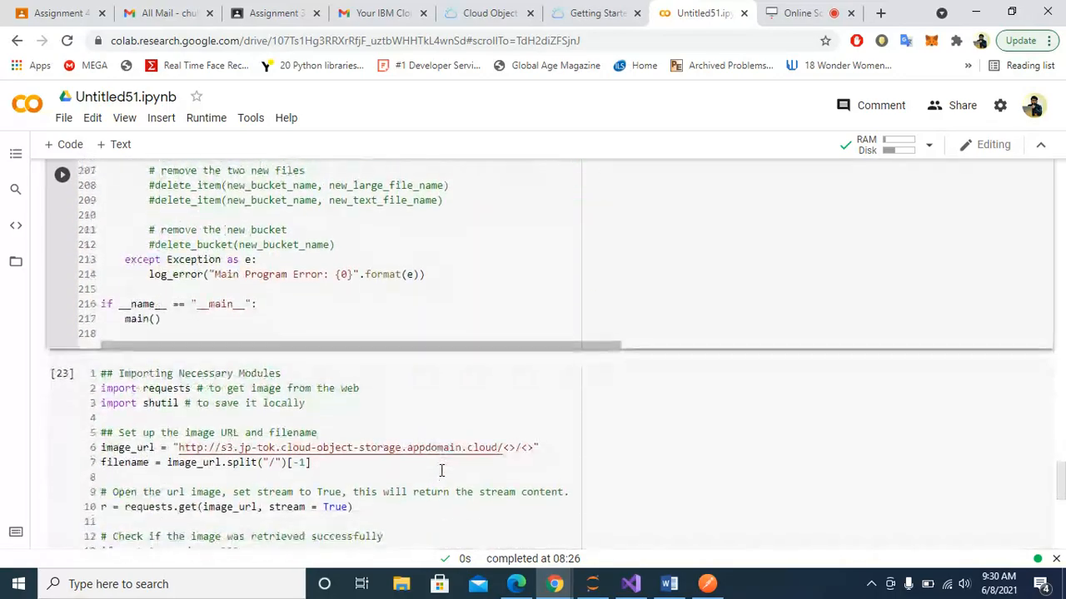
{"action": "scroll", "coordinate": [350, 275], "scroll_direction": "up", "scroll_amount": 7}
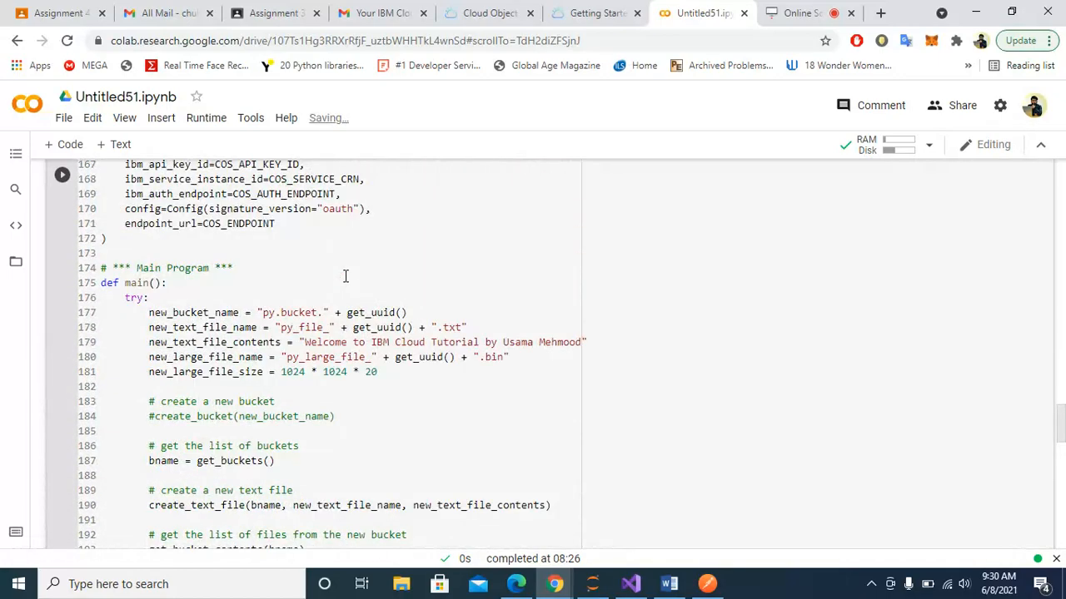
Run the upload cell and check its output: a 46-byte text item and the 72952-byte logo in fast-nuces-data
{"action": "left_click", "coordinate": [61, 175]}
{"action": "scroll", "coordinate": [445, 361], "scroll_direction": "down", "scroll_amount": 2}
{"action": "scroll", "coordinate": [445, 362], "scroll_direction": "down", "scroll_amount": 5}
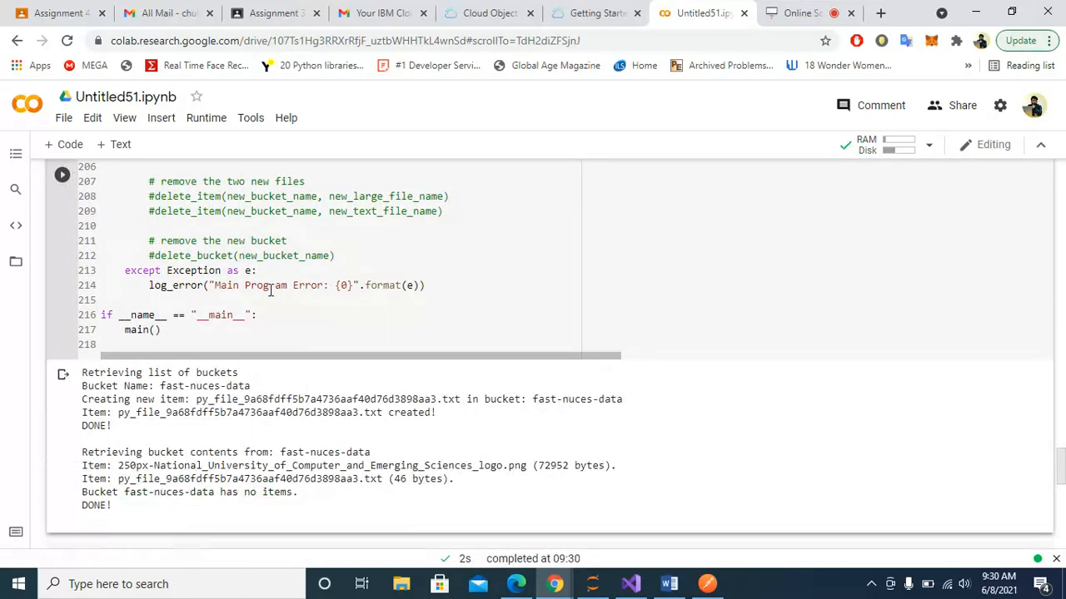
{"action": "scroll", "coordinate": [270, 291], "scroll_direction": "down", "scroll_amount": 1}
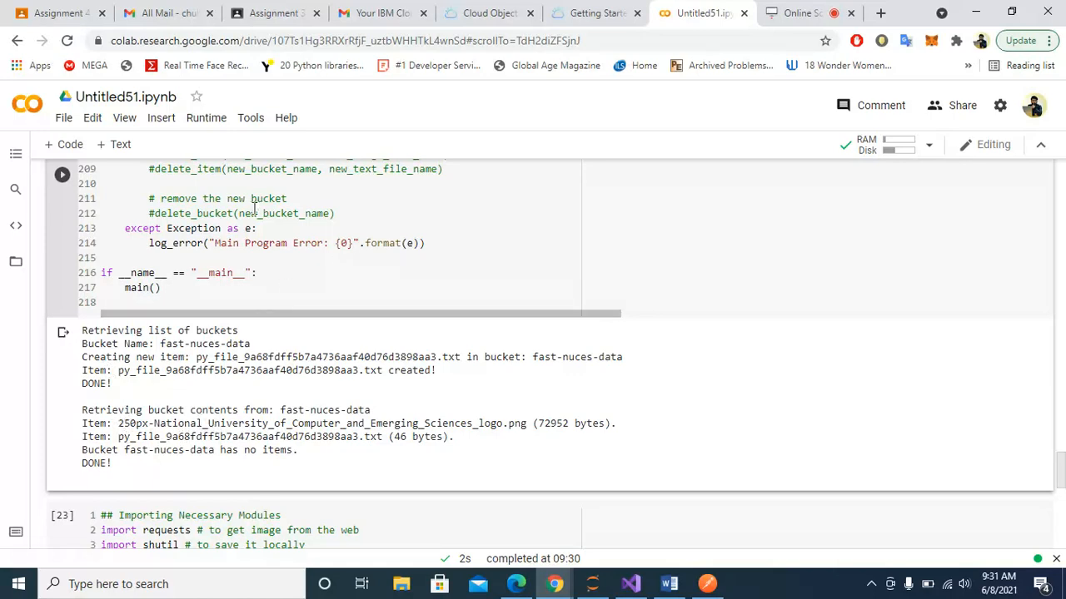
Open the fast-nuces-data bucket's object list in the Cloud Object Storage console
{"action": "left_click", "coordinate": [479, 13]}
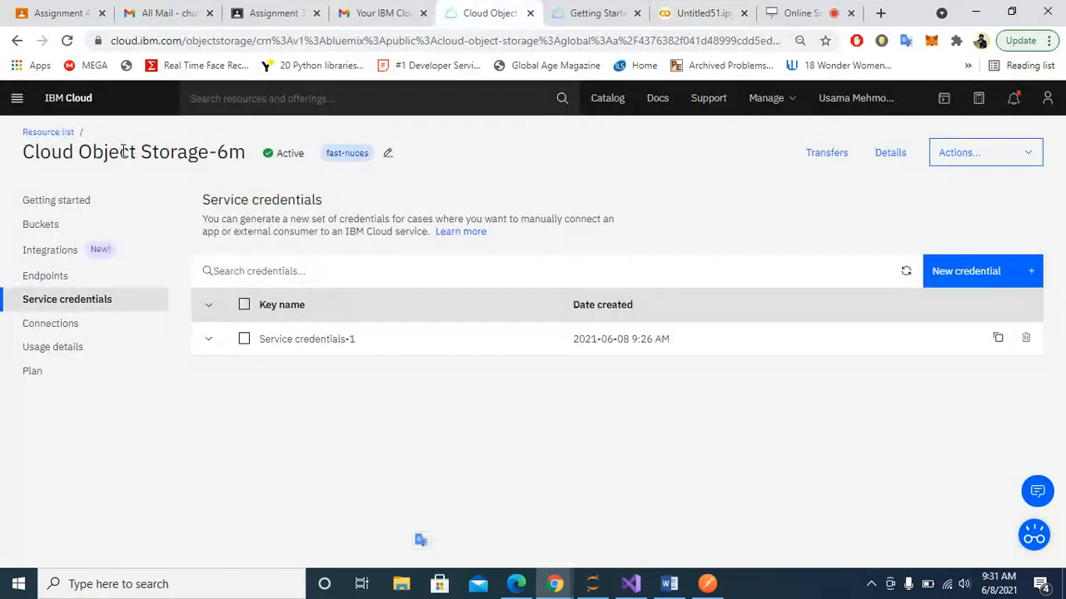
{"action": "left_click", "coordinate": [52, 223]}
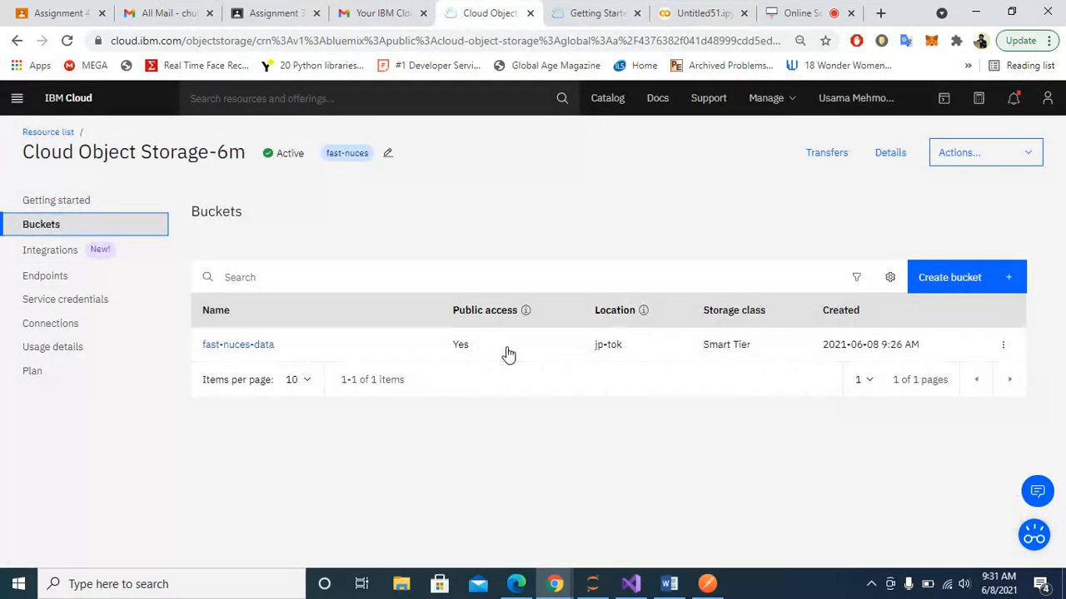
{"action": "left_click", "coordinate": [204, 345]}
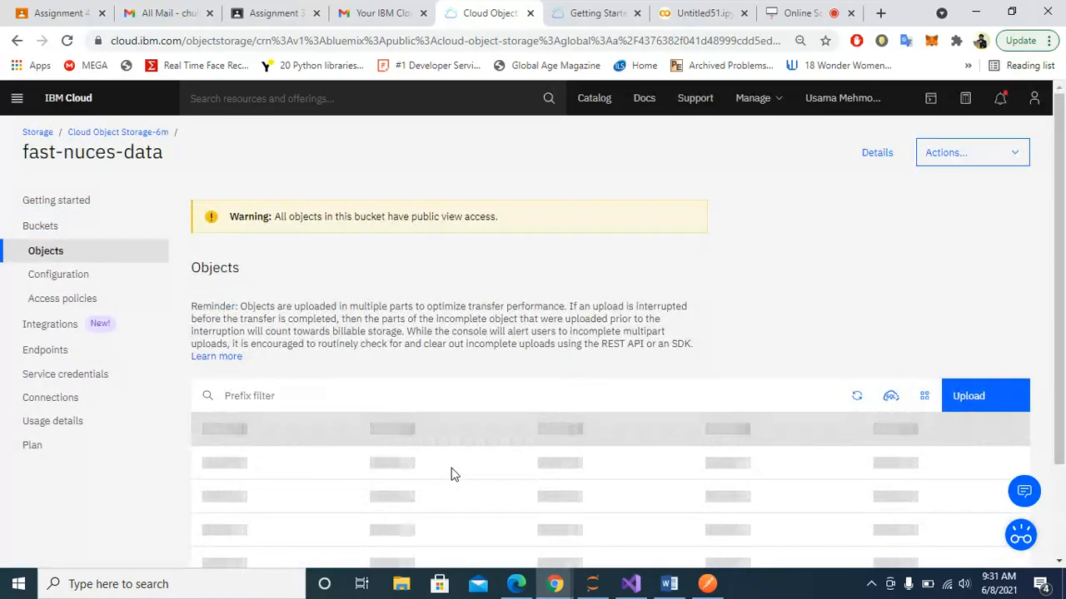
{"action": "scroll", "coordinate": [452, 474], "scroll_direction": "down", "scroll_amount": 1}
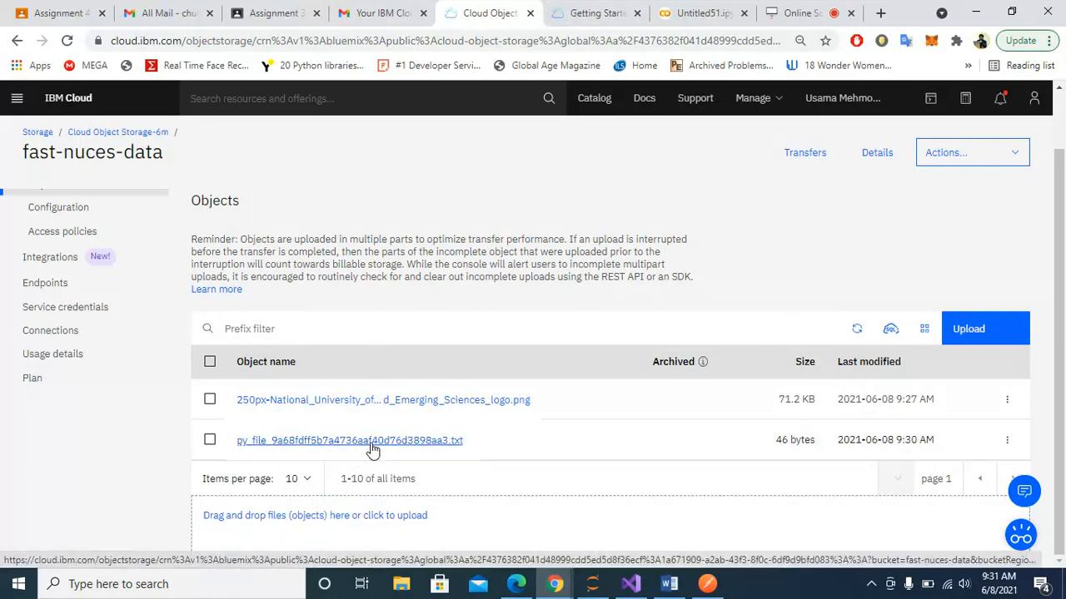
Open the 46-byte py_file text object's details and download it
{"action": "left_click", "coordinate": [372, 449]}
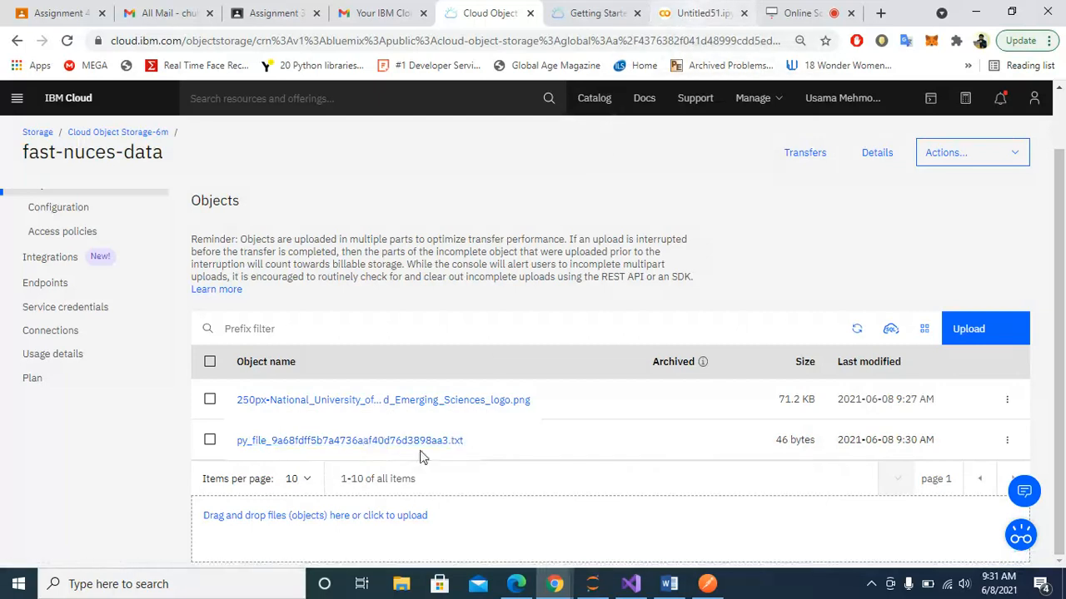
{"action": "left_click", "coordinate": [388, 441]}
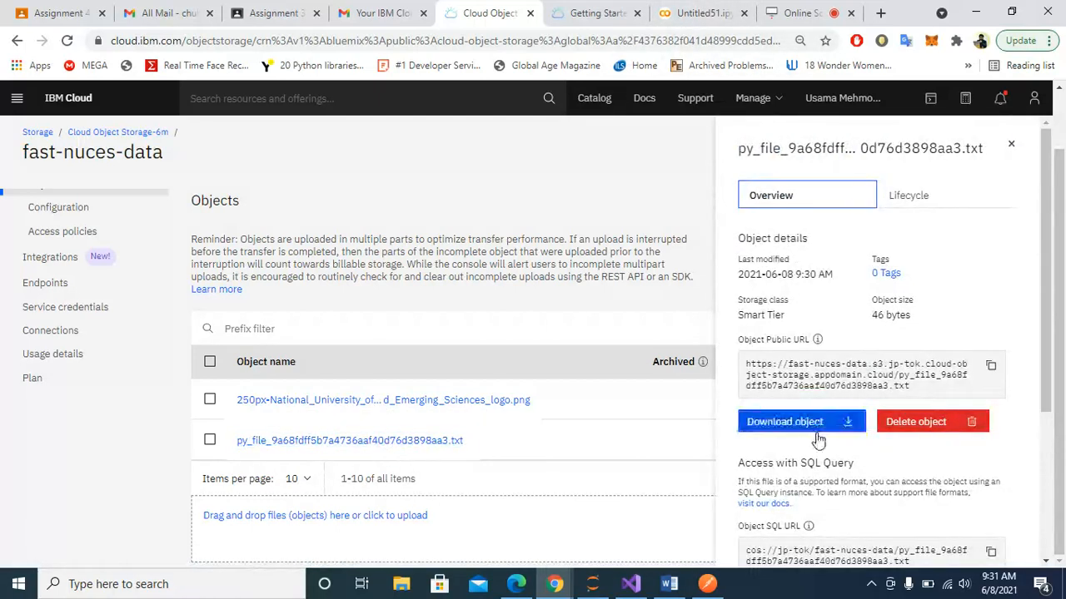
{"action": "left_click", "coordinate": [817, 422]}
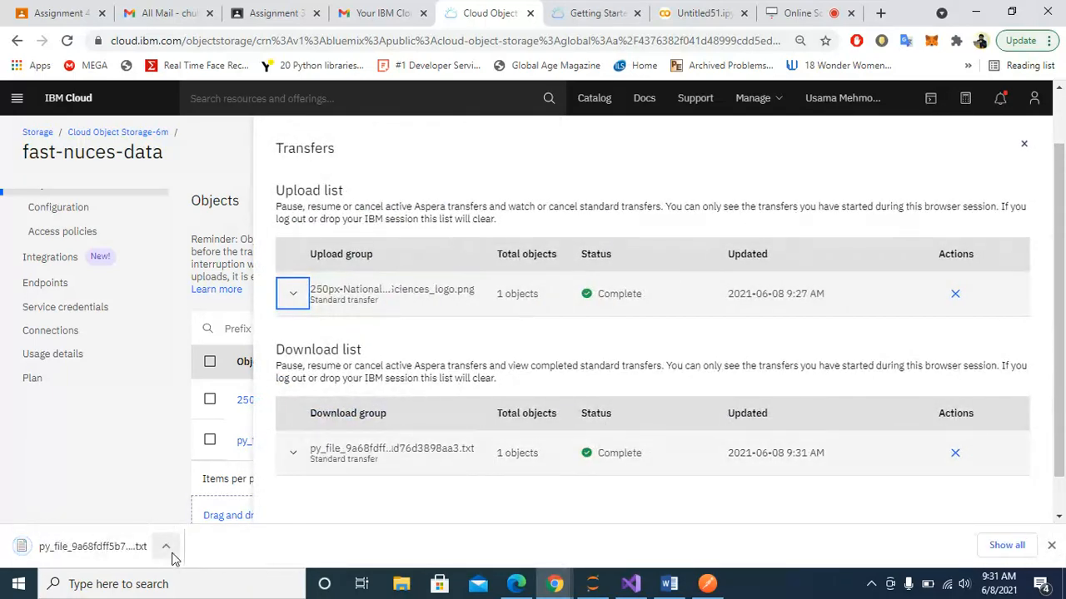
Open the downloaded py_file text in Notepad, check its welcome line, then close it
{"action": "left_click", "coordinate": [170, 548]}
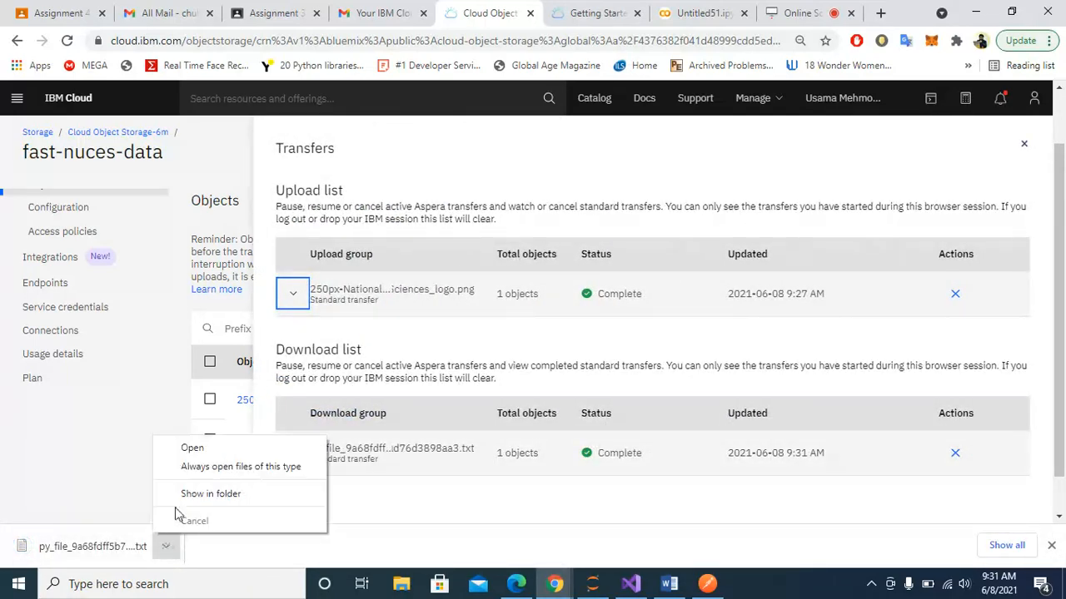
{"action": "left_click", "coordinate": [190, 449]}
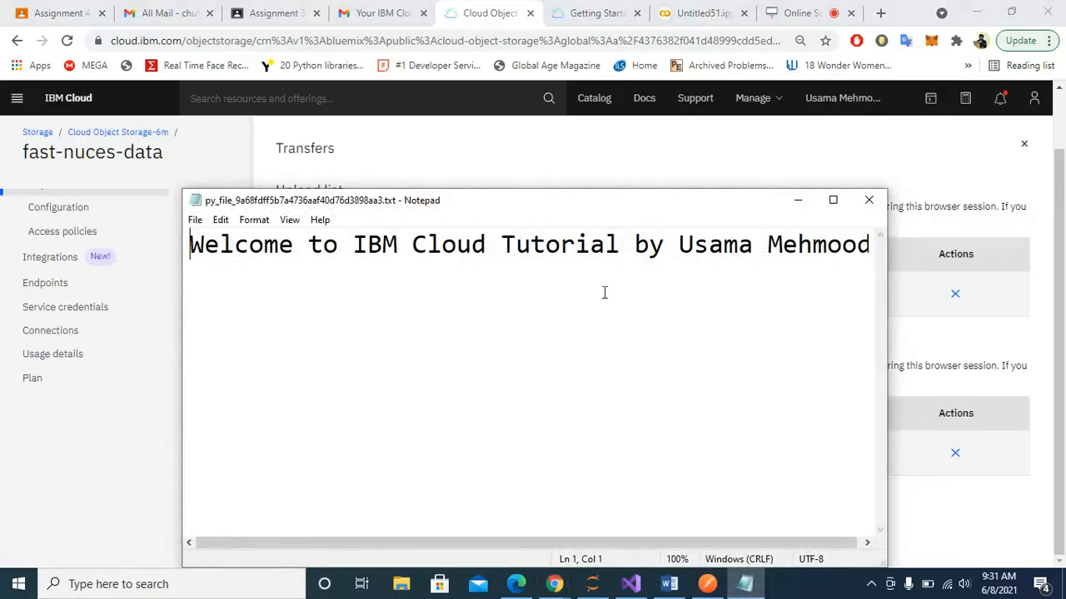
{"action": "key", "text": "ctrl+minus"}
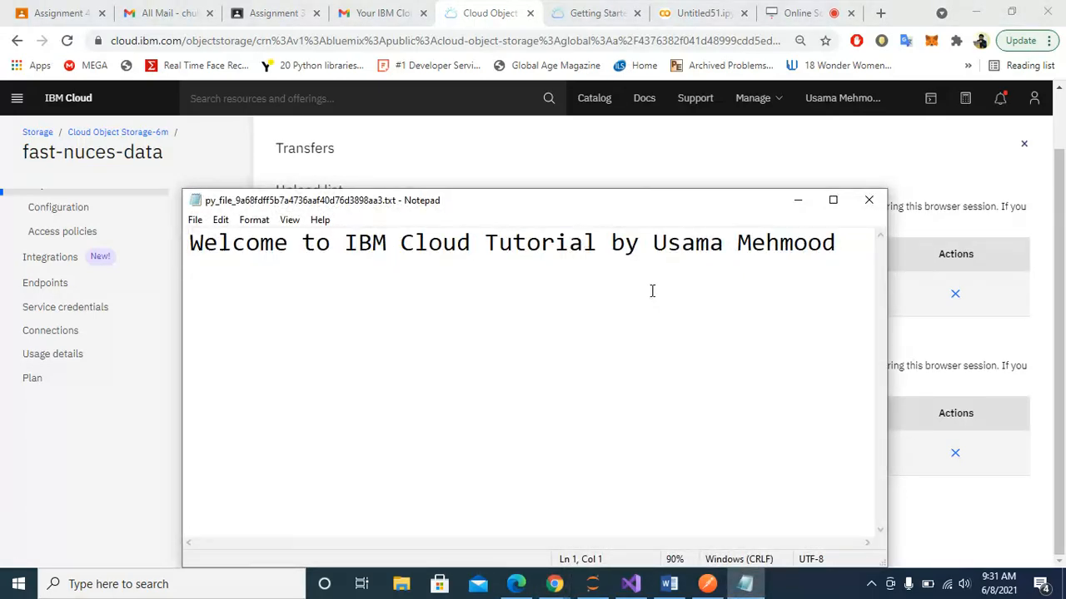
{"action": "left_click", "coordinate": [868, 199]}
{"action": "left_click", "coordinate": [699, 13]}
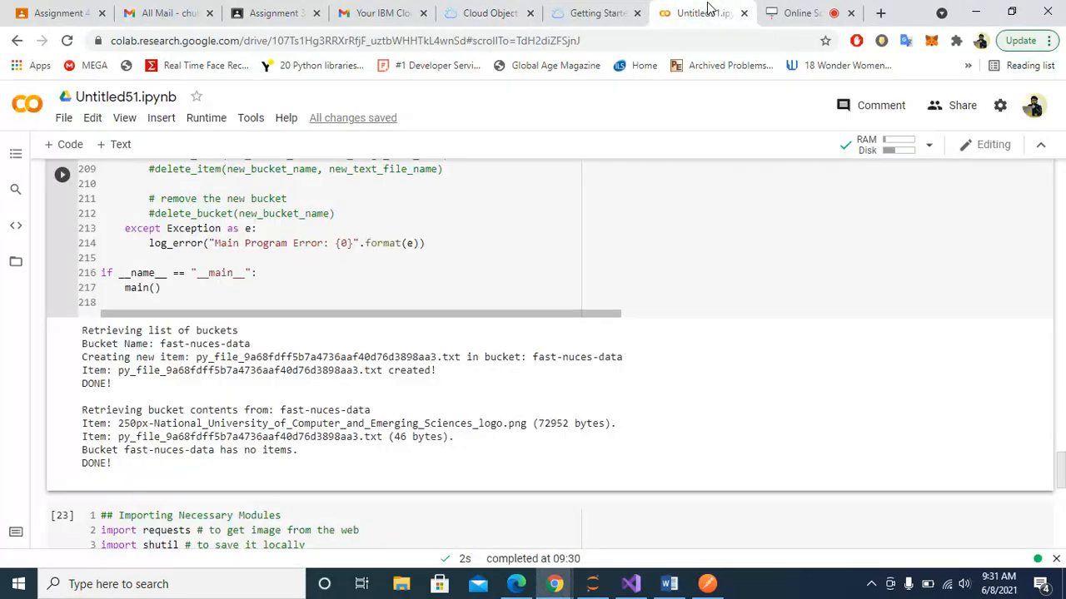
{"action": "scroll", "coordinate": [562, 231], "scroll_direction": "up", "scroll_amount": 6}
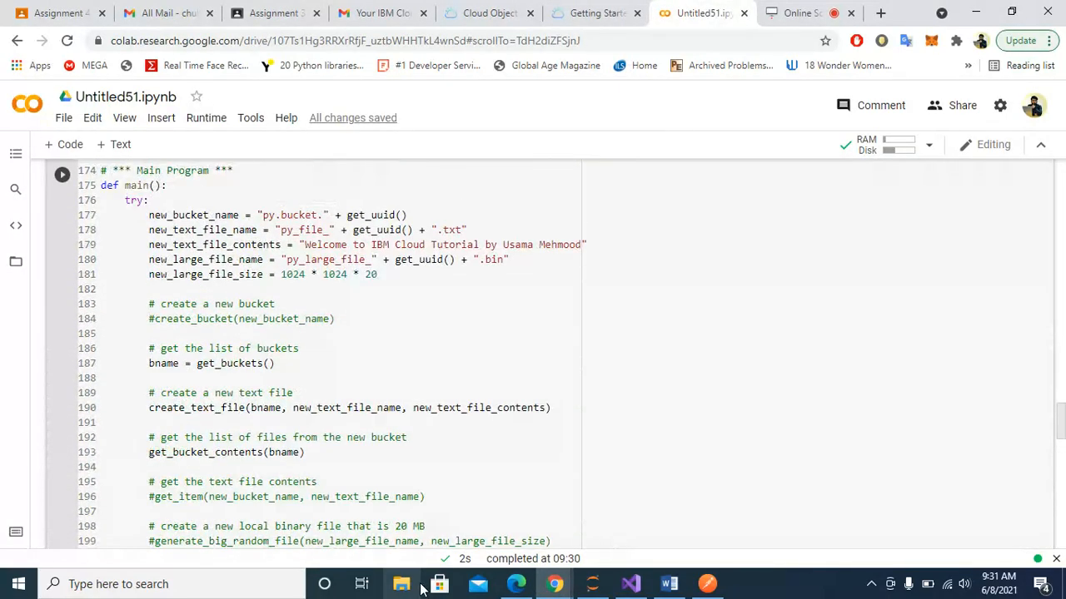
{"action": "left_click_drag", "start_coordinate": [307, 246], "coordinate": [556, 265]}
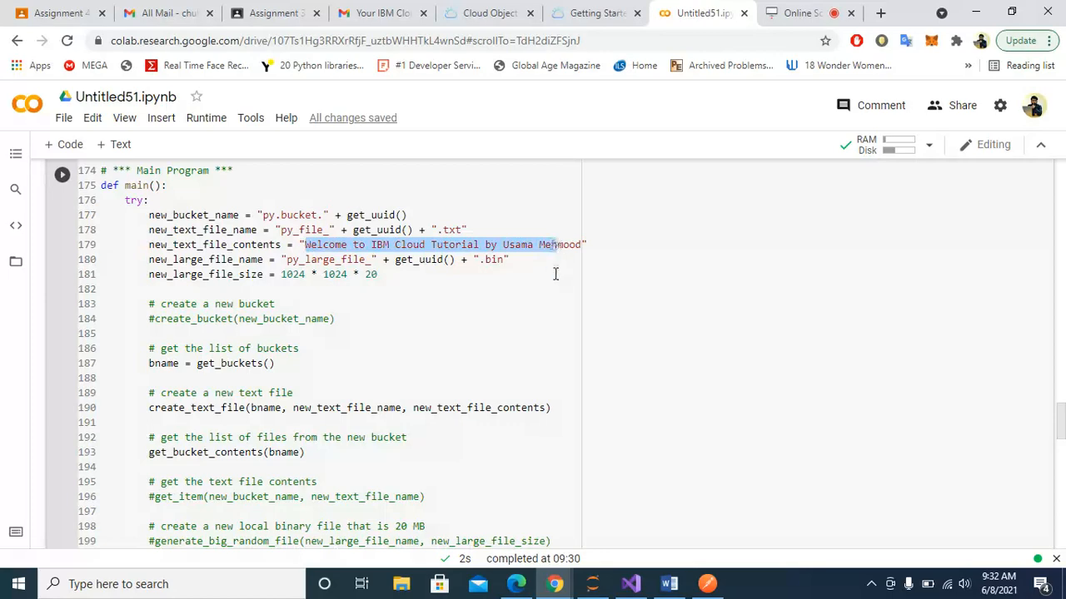
{"action": "left_click", "coordinate": [551, 364]}
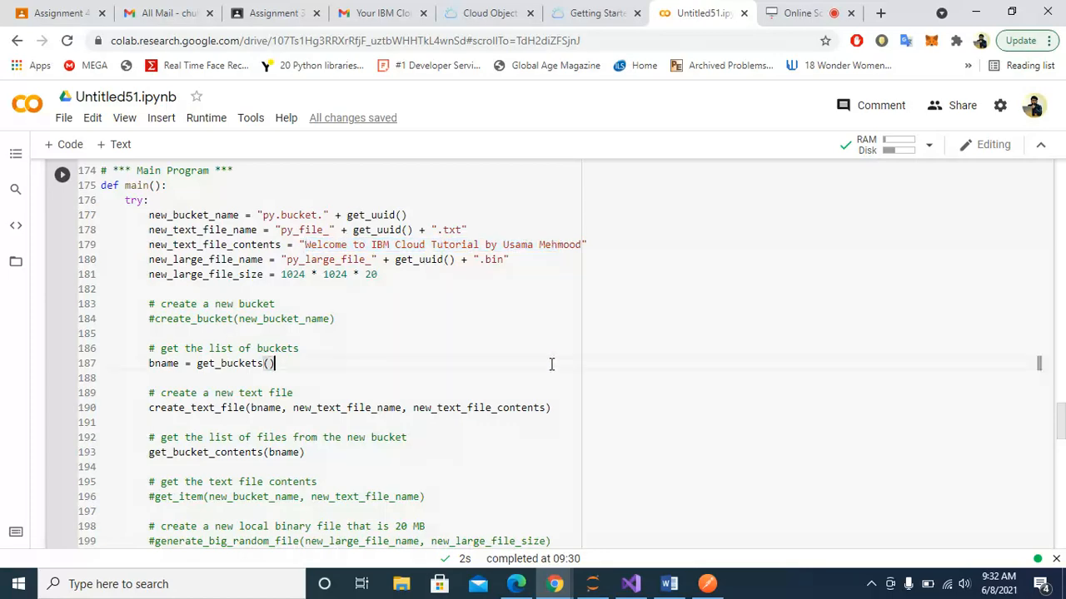
{"action": "scroll", "coordinate": [551, 363], "scroll_direction": "down", "scroll_amount": 5}
{"action": "scroll", "coordinate": [551, 364], "scroll_direction": "up", "scroll_amount": 1}
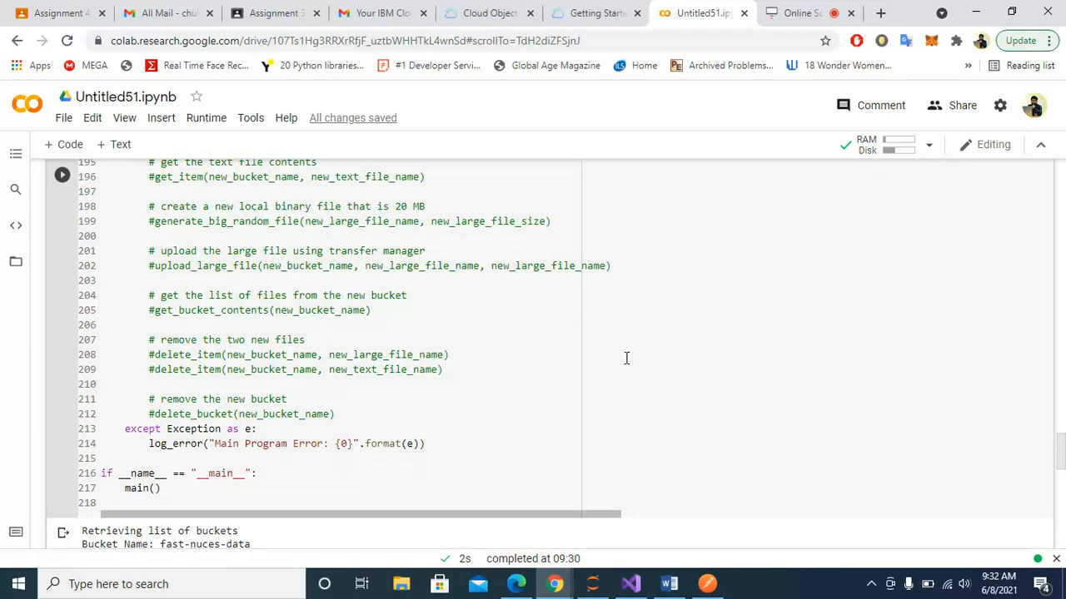
{"action": "scroll", "coordinate": [626, 358], "scroll_direction": "down", "scroll_amount": 3}
{"action": "scroll", "coordinate": [626, 358], "scroll_direction": "down", "scroll_amount": 1}
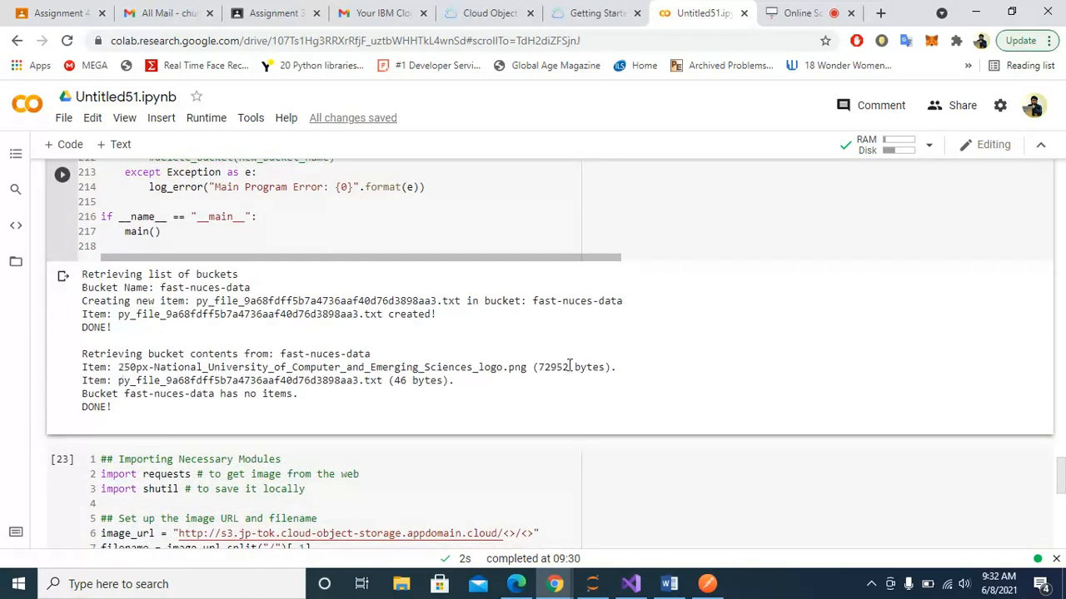
{"action": "left_click_drag", "start_coordinate": [119, 369], "coordinate": [375, 354]}
{"action": "left_click_drag", "start_coordinate": [498, 367], "coordinate": [530, 370]}
{"action": "key", "text": "ctrl+c"}
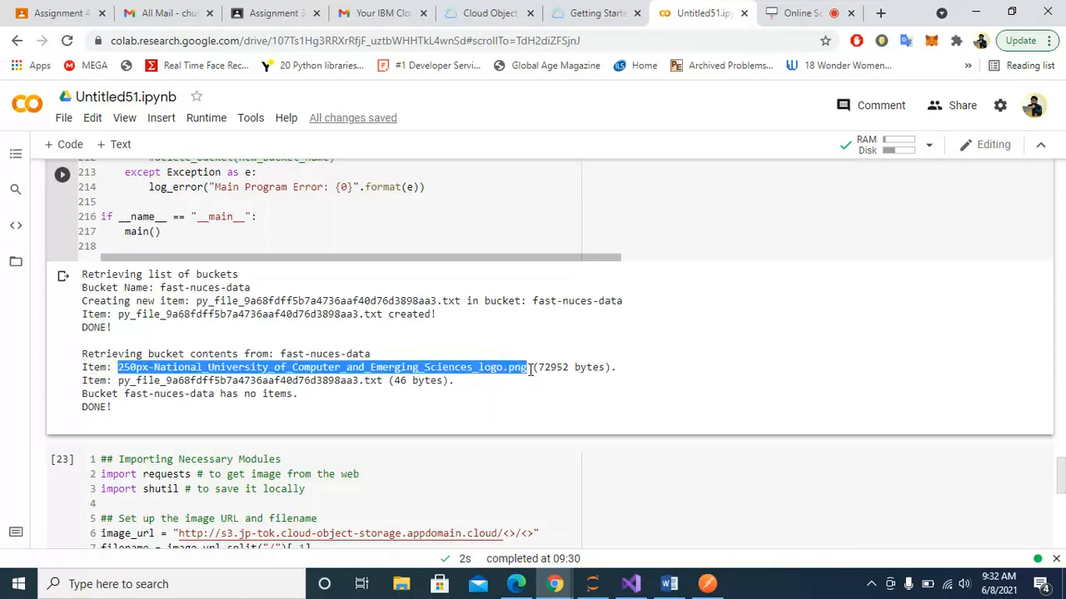
{"action": "scroll", "coordinate": [528, 348], "scroll_direction": "down", "scroll_amount": 1}
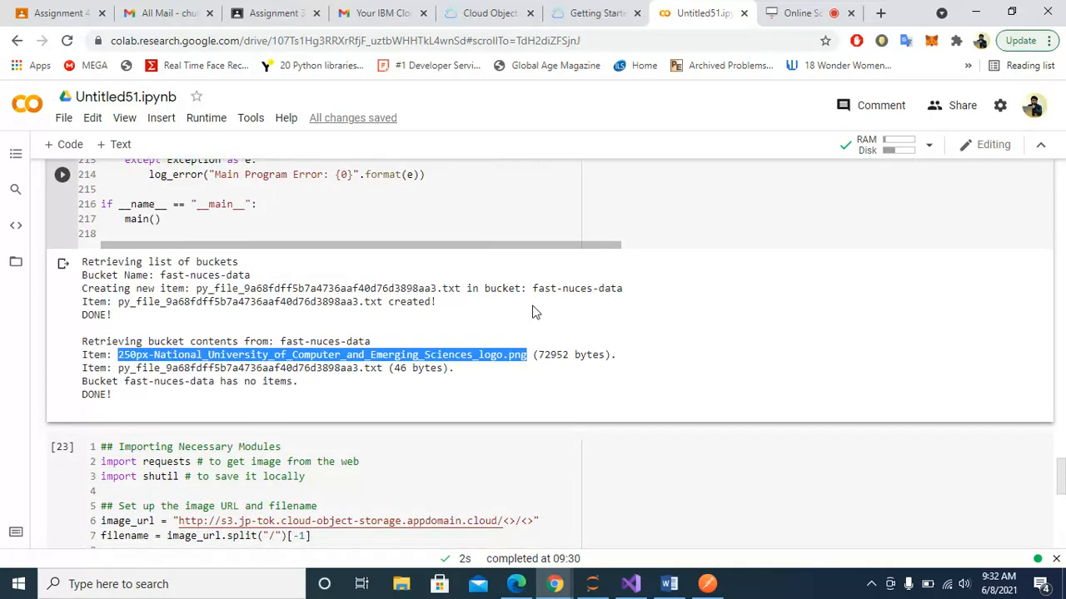
Replace image_url's two placeholders with the logo file name and the bucket name fast-nuces-data
{"action": "left_click_drag", "start_coordinate": [533, 521], "coordinate": [524, 521]}
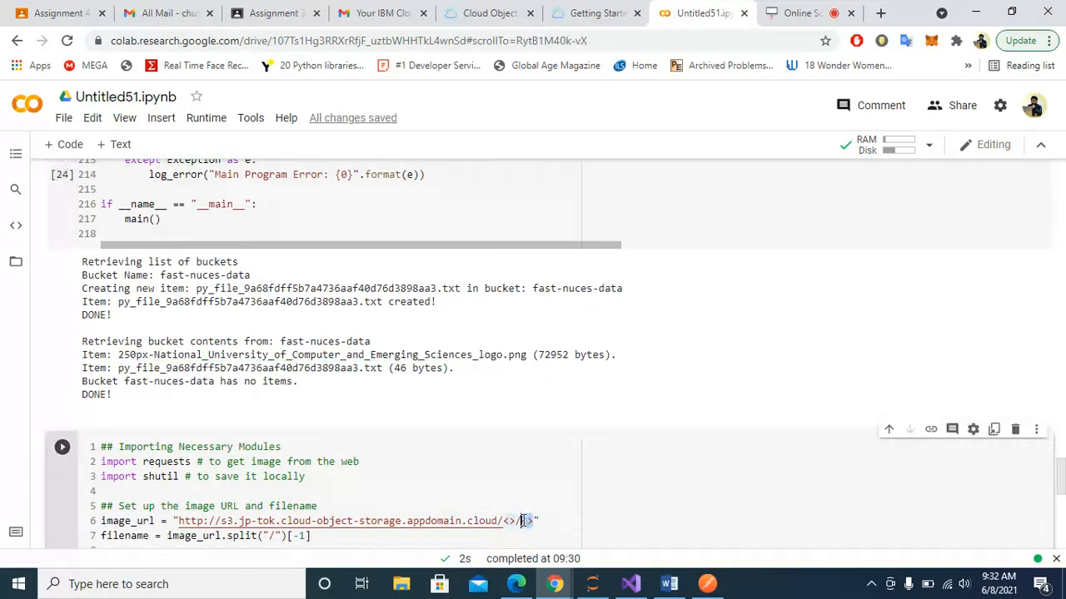
{"action": "key", "text": "ctrl+v"}
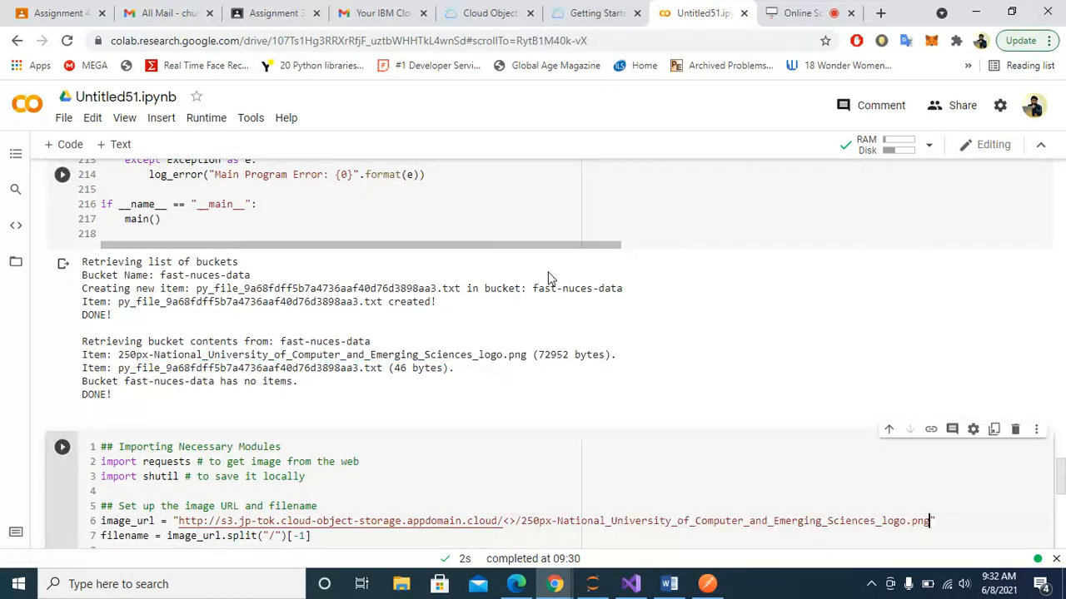
{"action": "left_click_drag", "start_coordinate": [537, 288], "coordinate": [628, 292]}
{"action": "key", "text": "ctrl+c"}
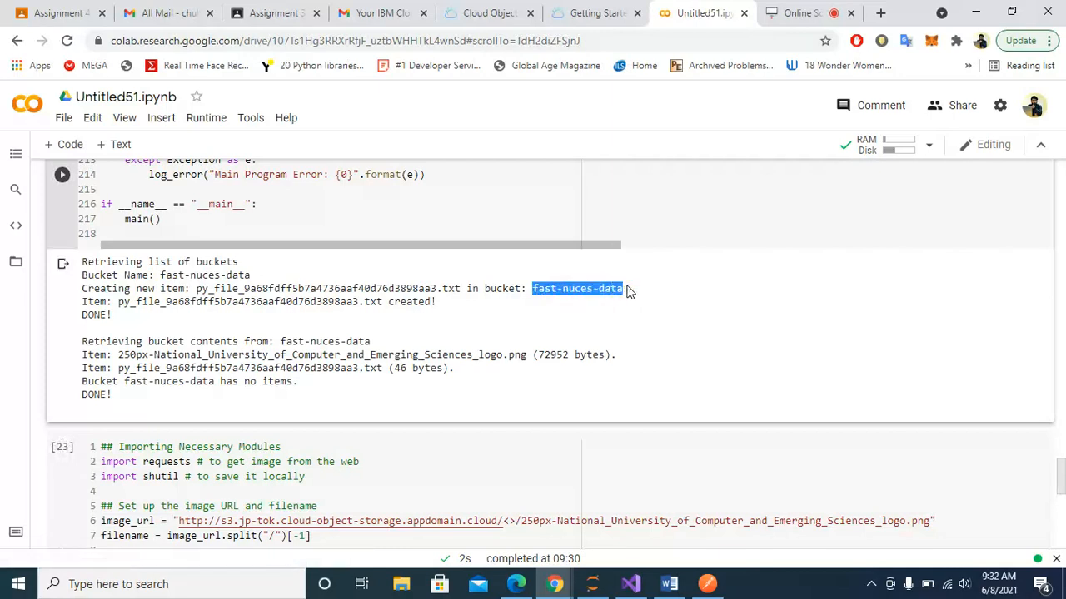
{"action": "left_click_drag", "start_coordinate": [515, 522], "coordinate": [504, 522]}
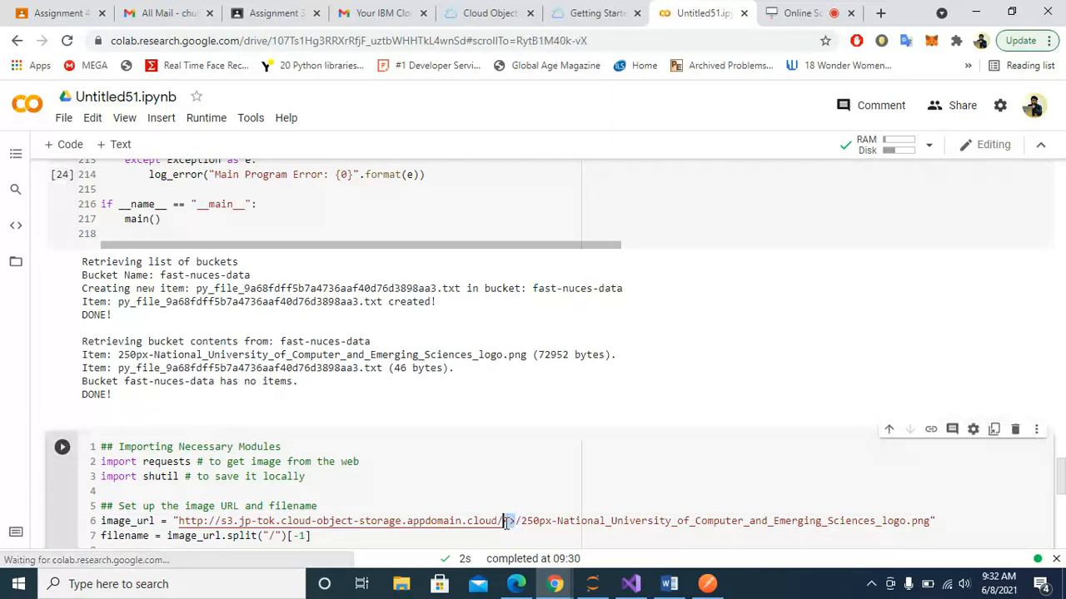
{"action": "key", "text": "ctrl+v"}
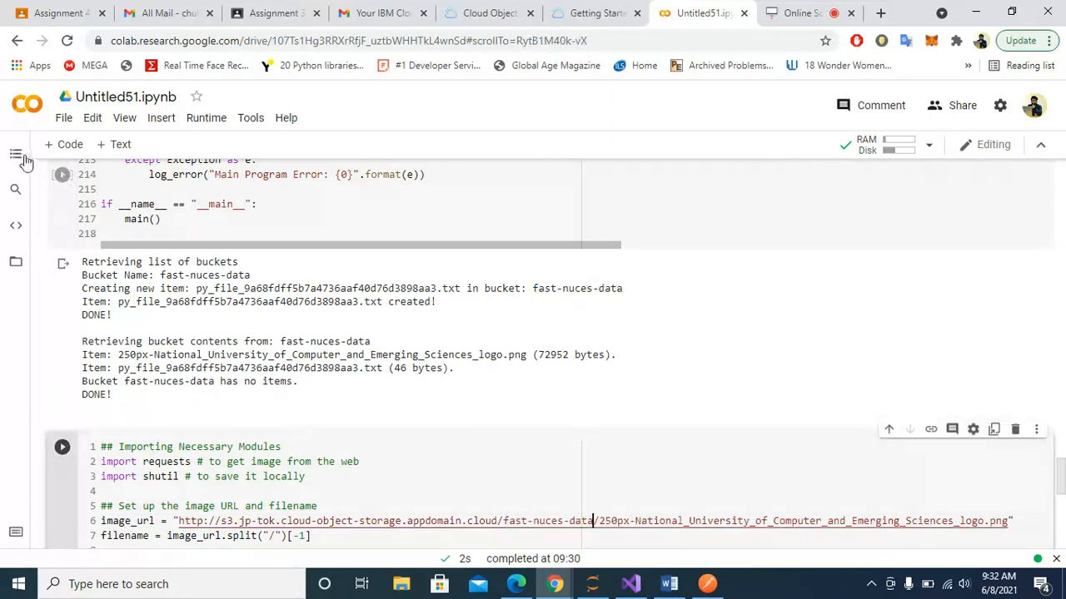
{"action": "left_click", "coordinate": [16, 262]}
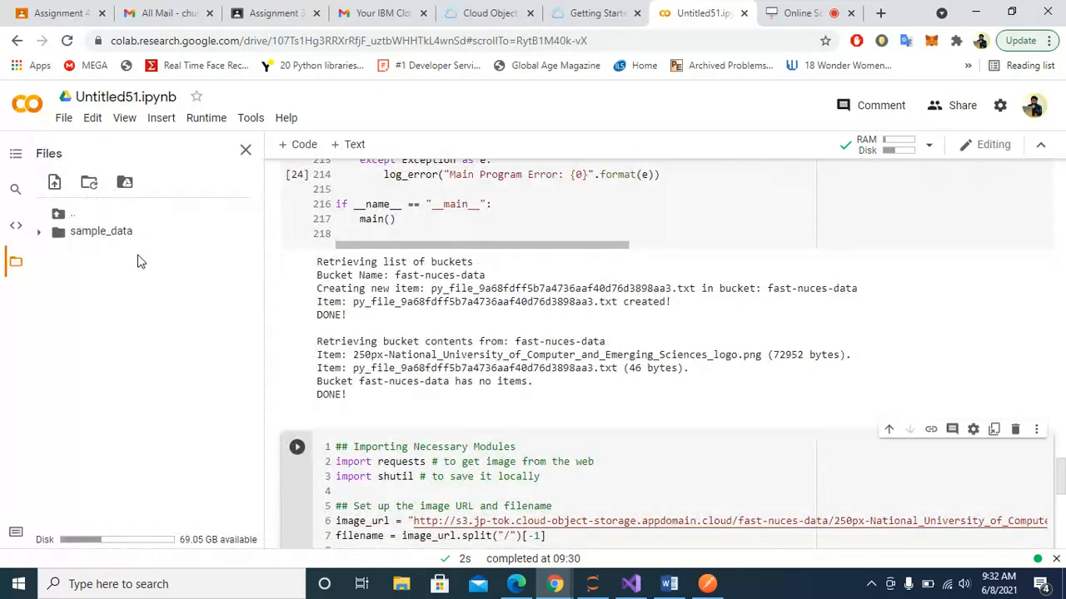
{"action": "left_click", "coordinate": [18, 271]}
{"action": "scroll", "coordinate": [359, 445], "scroll_direction": "down", "scroll_amount": 3}
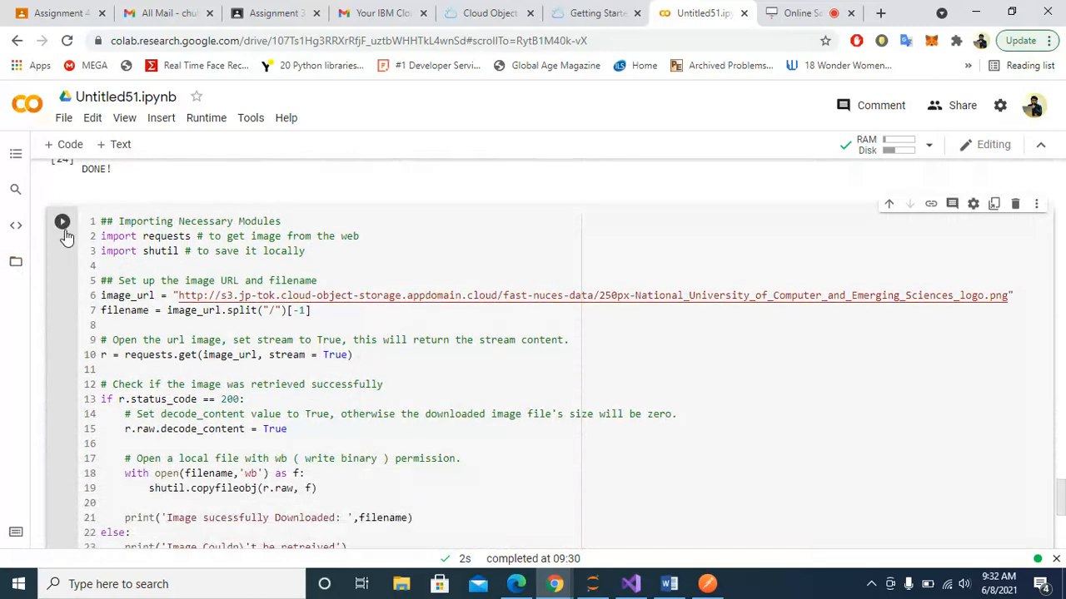
Run the download cell and preview the fetched university logo PNG from the session files
{"action": "left_click", "coordinate": [64, 232]}
{"action": "scroll", "coordinate": [308, 350], "scroll_direction": "down", "scroll_amount": 2}
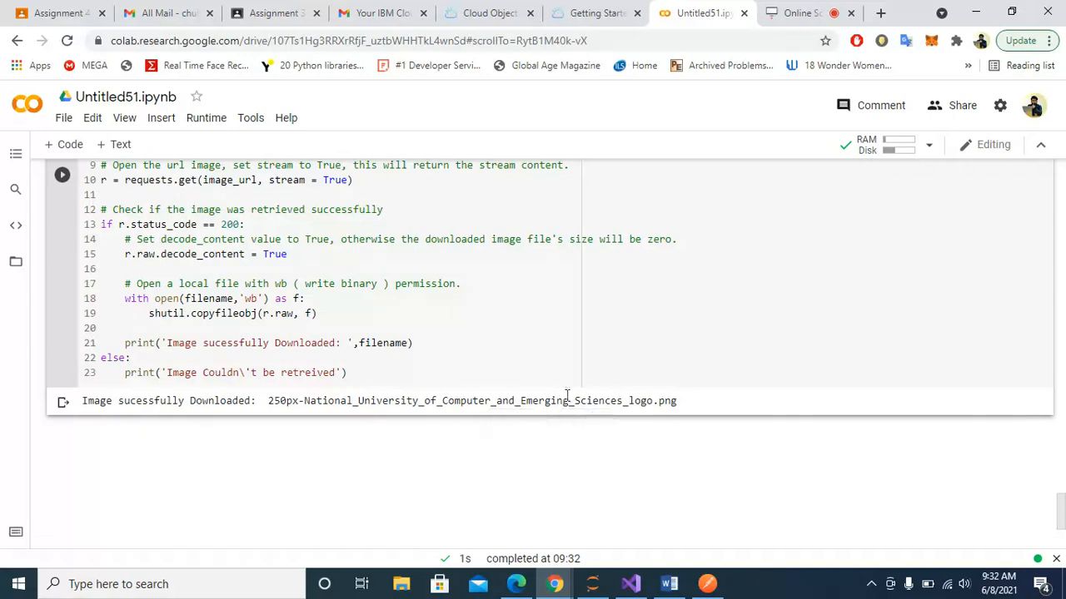
{"action": "left_click", "coordinate": [16, 262]}
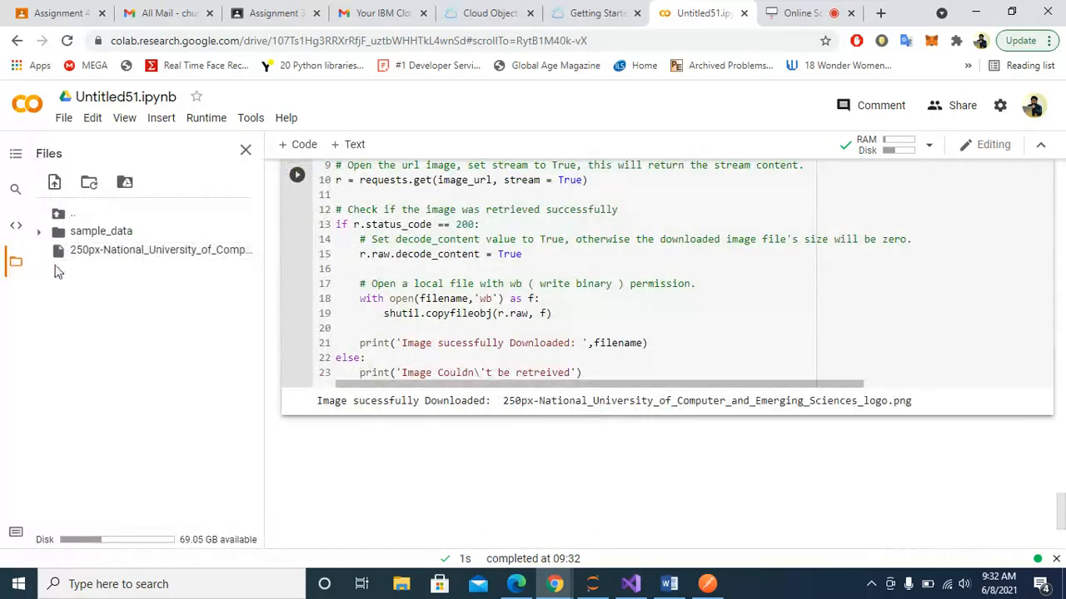
{"action": "right_click", "coordinate": [162, 250]}
{"action": "left_click", "coordinate": [142, 257]}
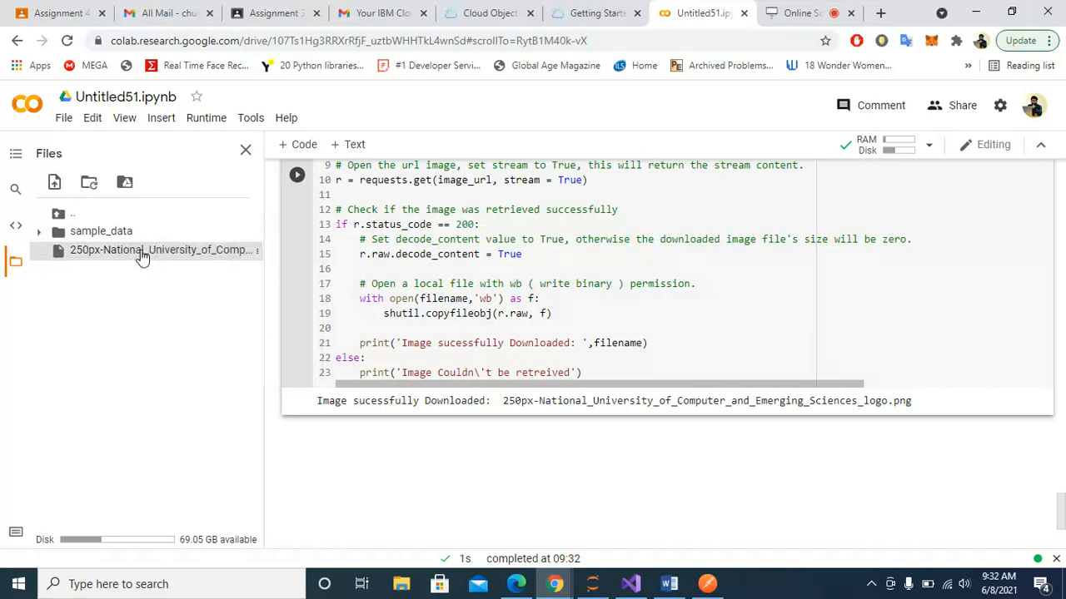
{"action": "double_click", "coordinate": [141, 257]}
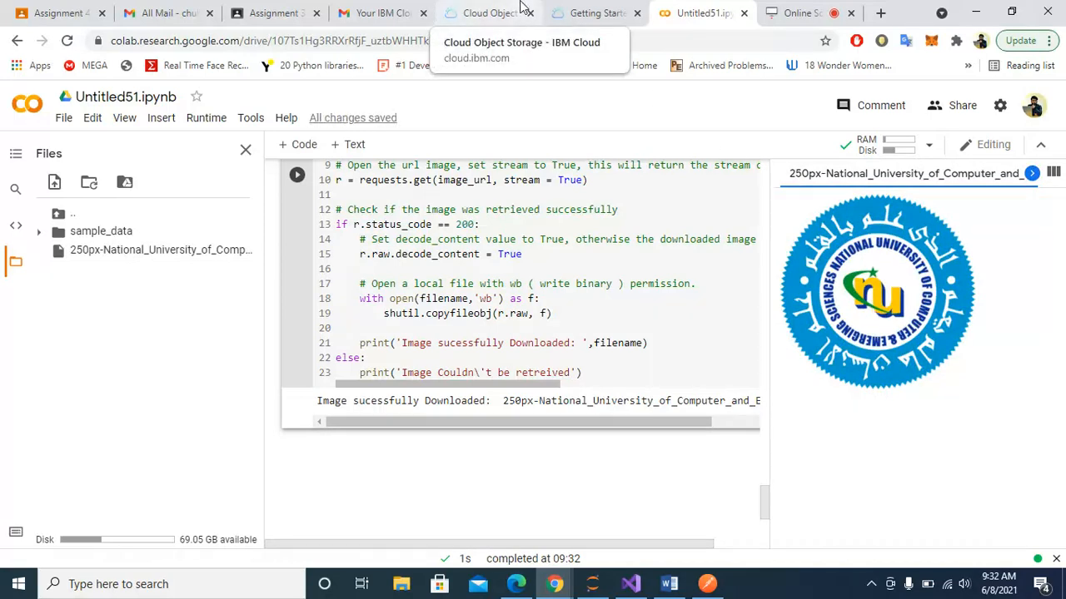
{"action": "left_click", "coordinate": [490, 12]}
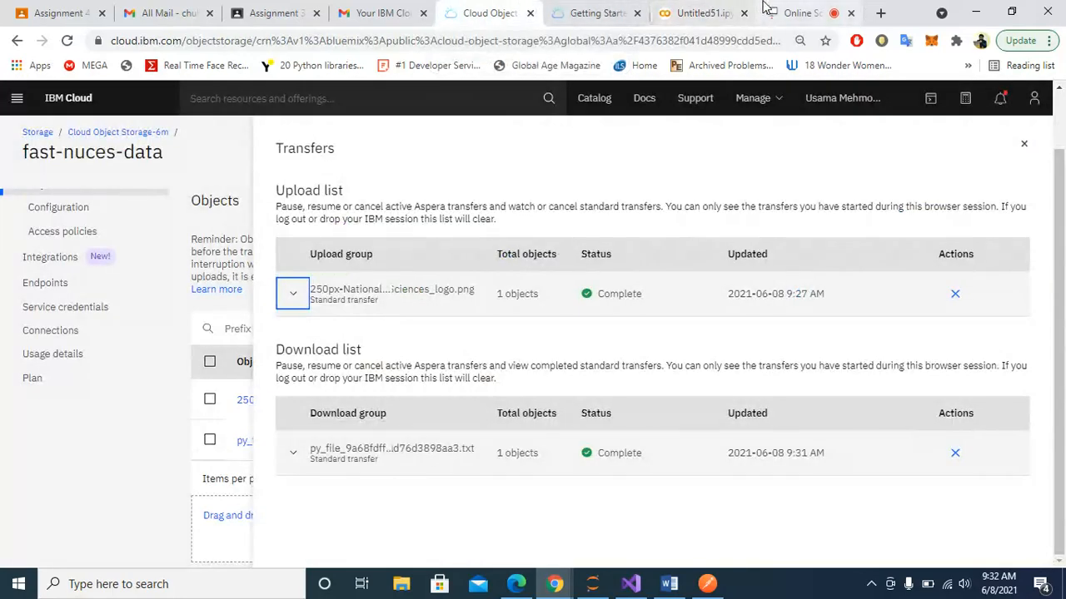
{"action": "left_click", "coordinate": [287, 10]}
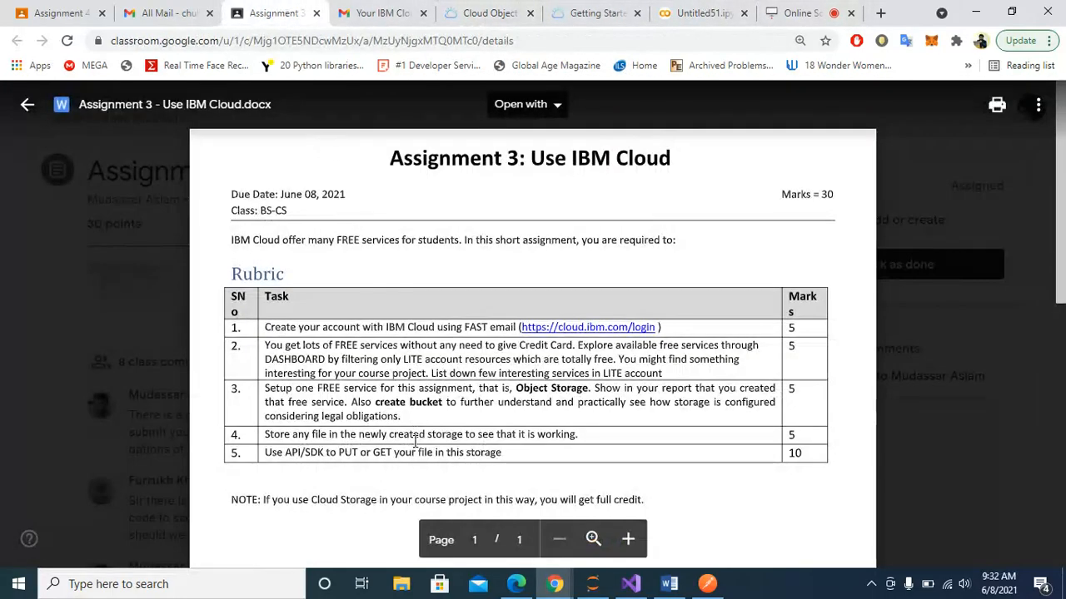